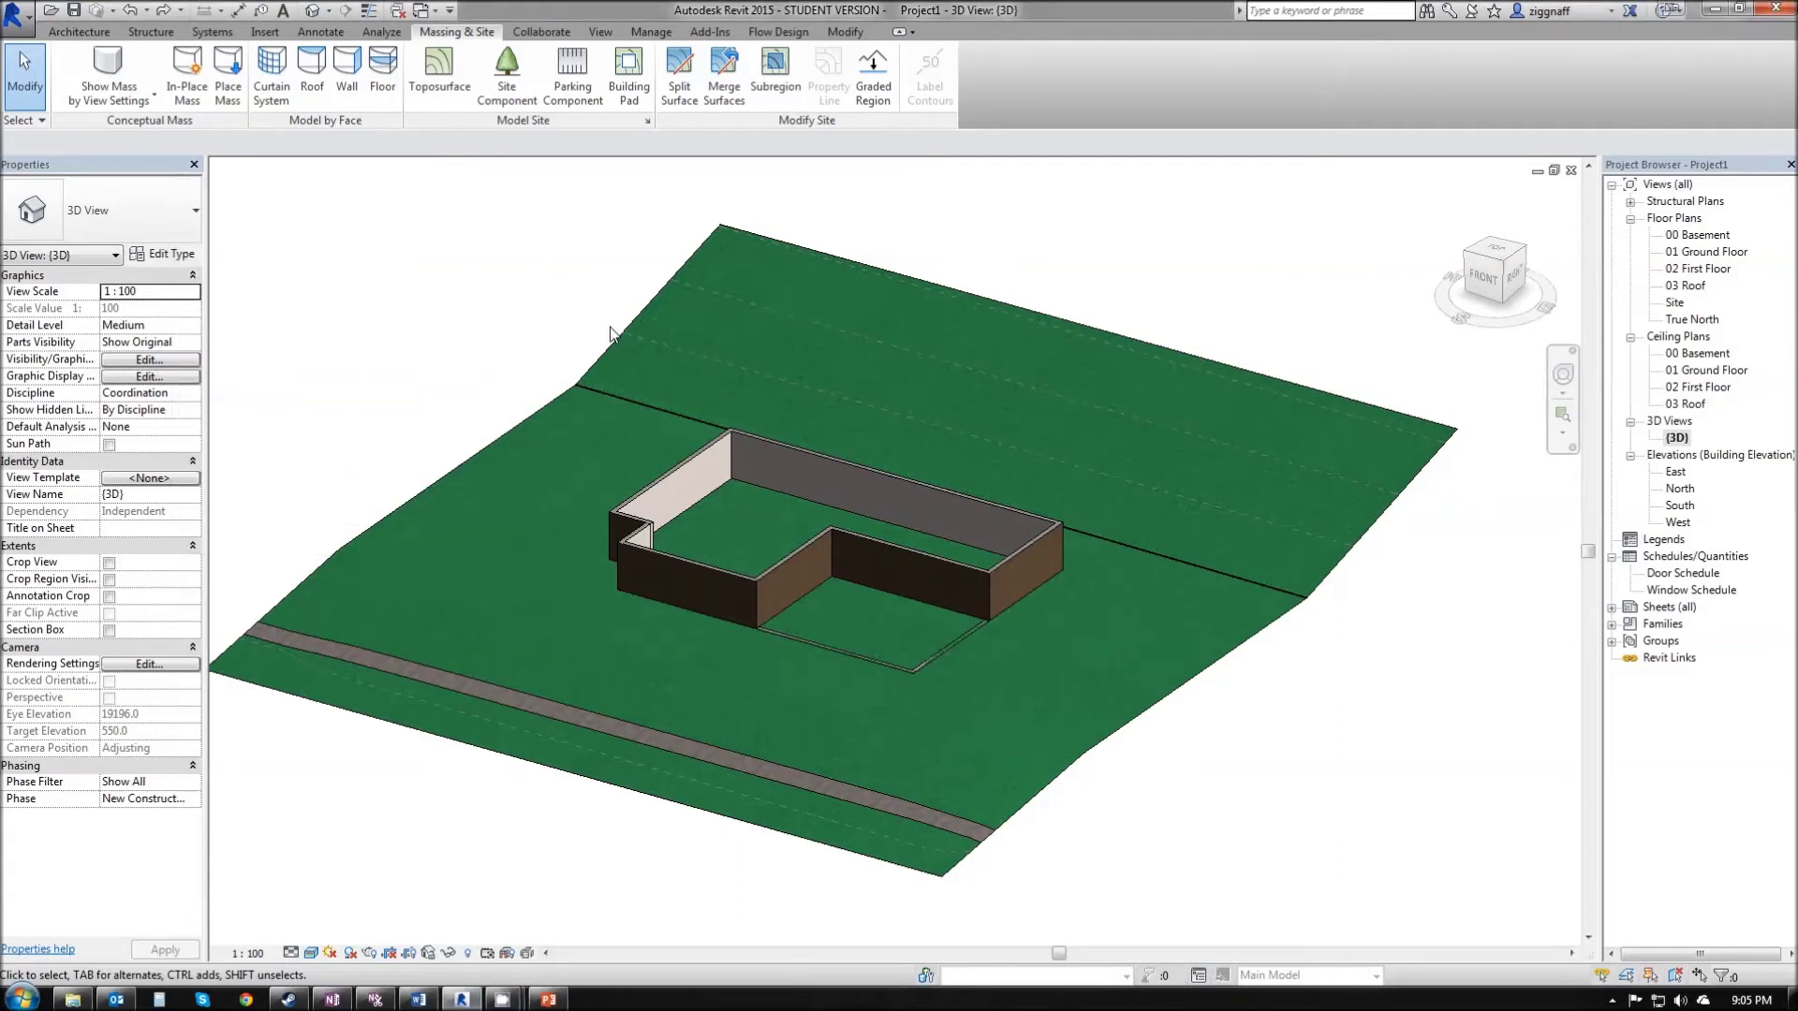
Step: Pan and orbit the 3D house on the grass terrain, then open the Site floor plan
middle_click_drag(566, 333, 614, 345)
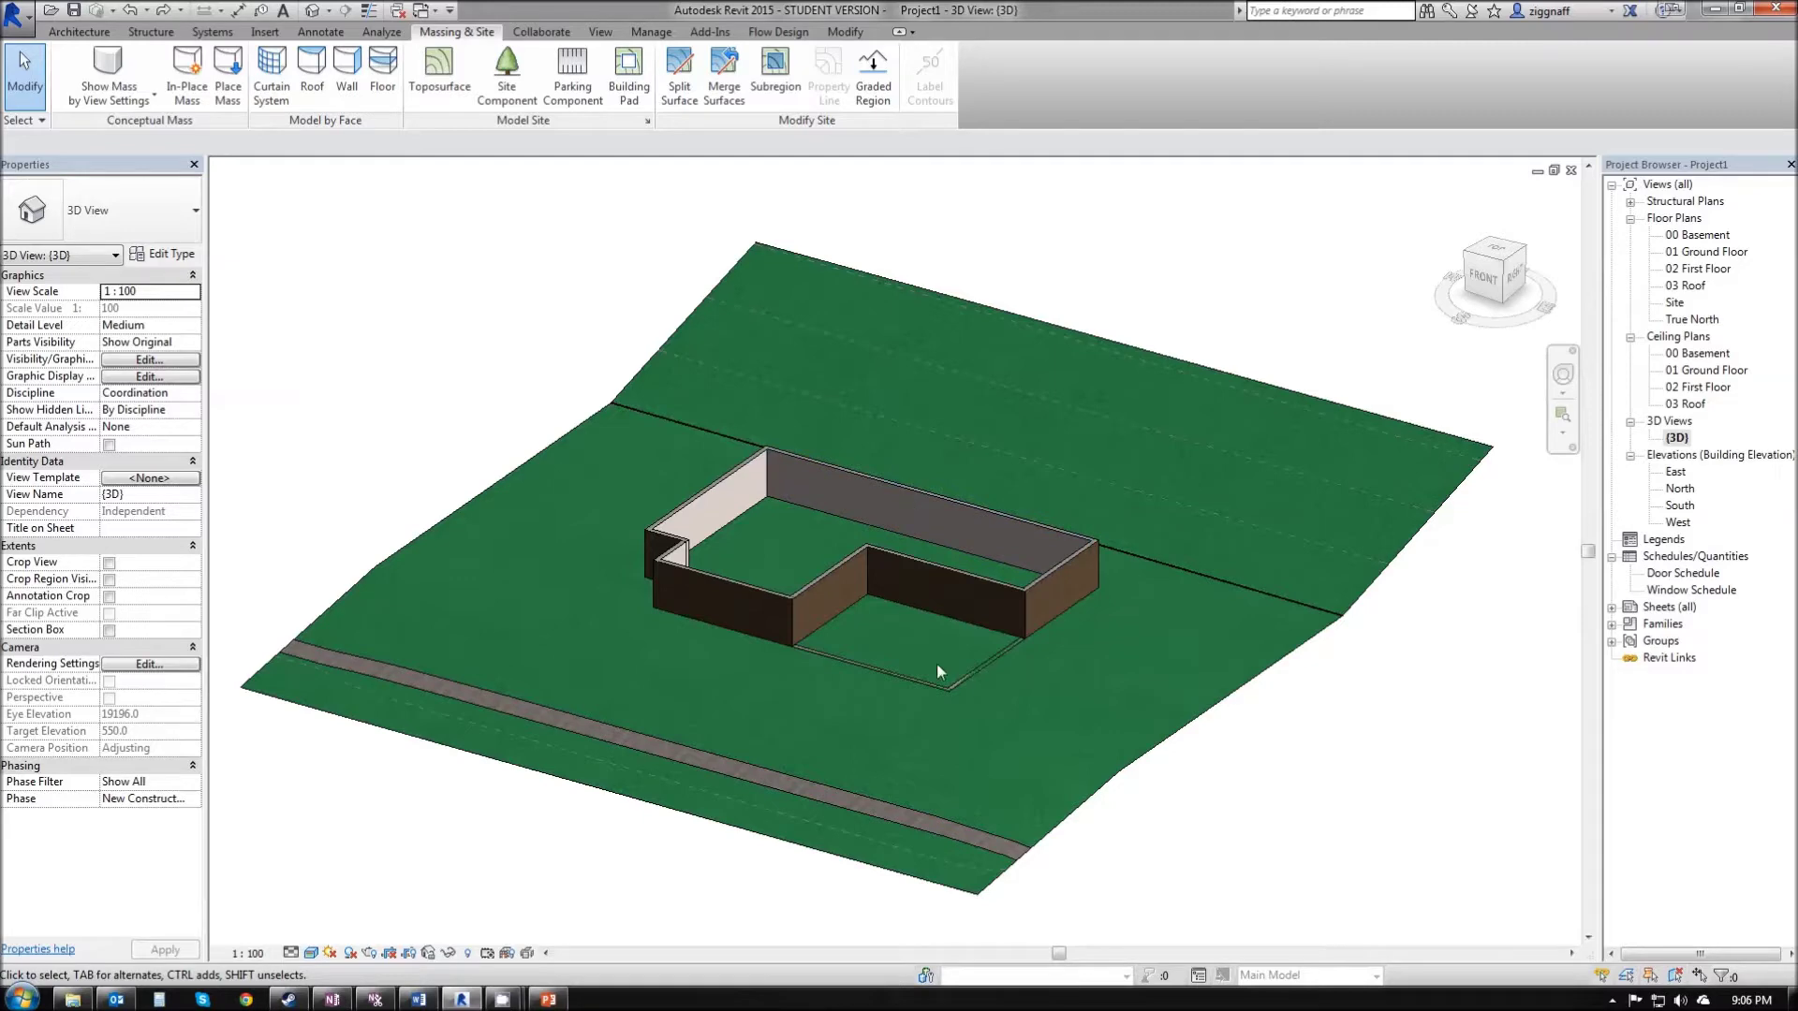
middle_click_drag(936, 665, 880, 762, "shift")
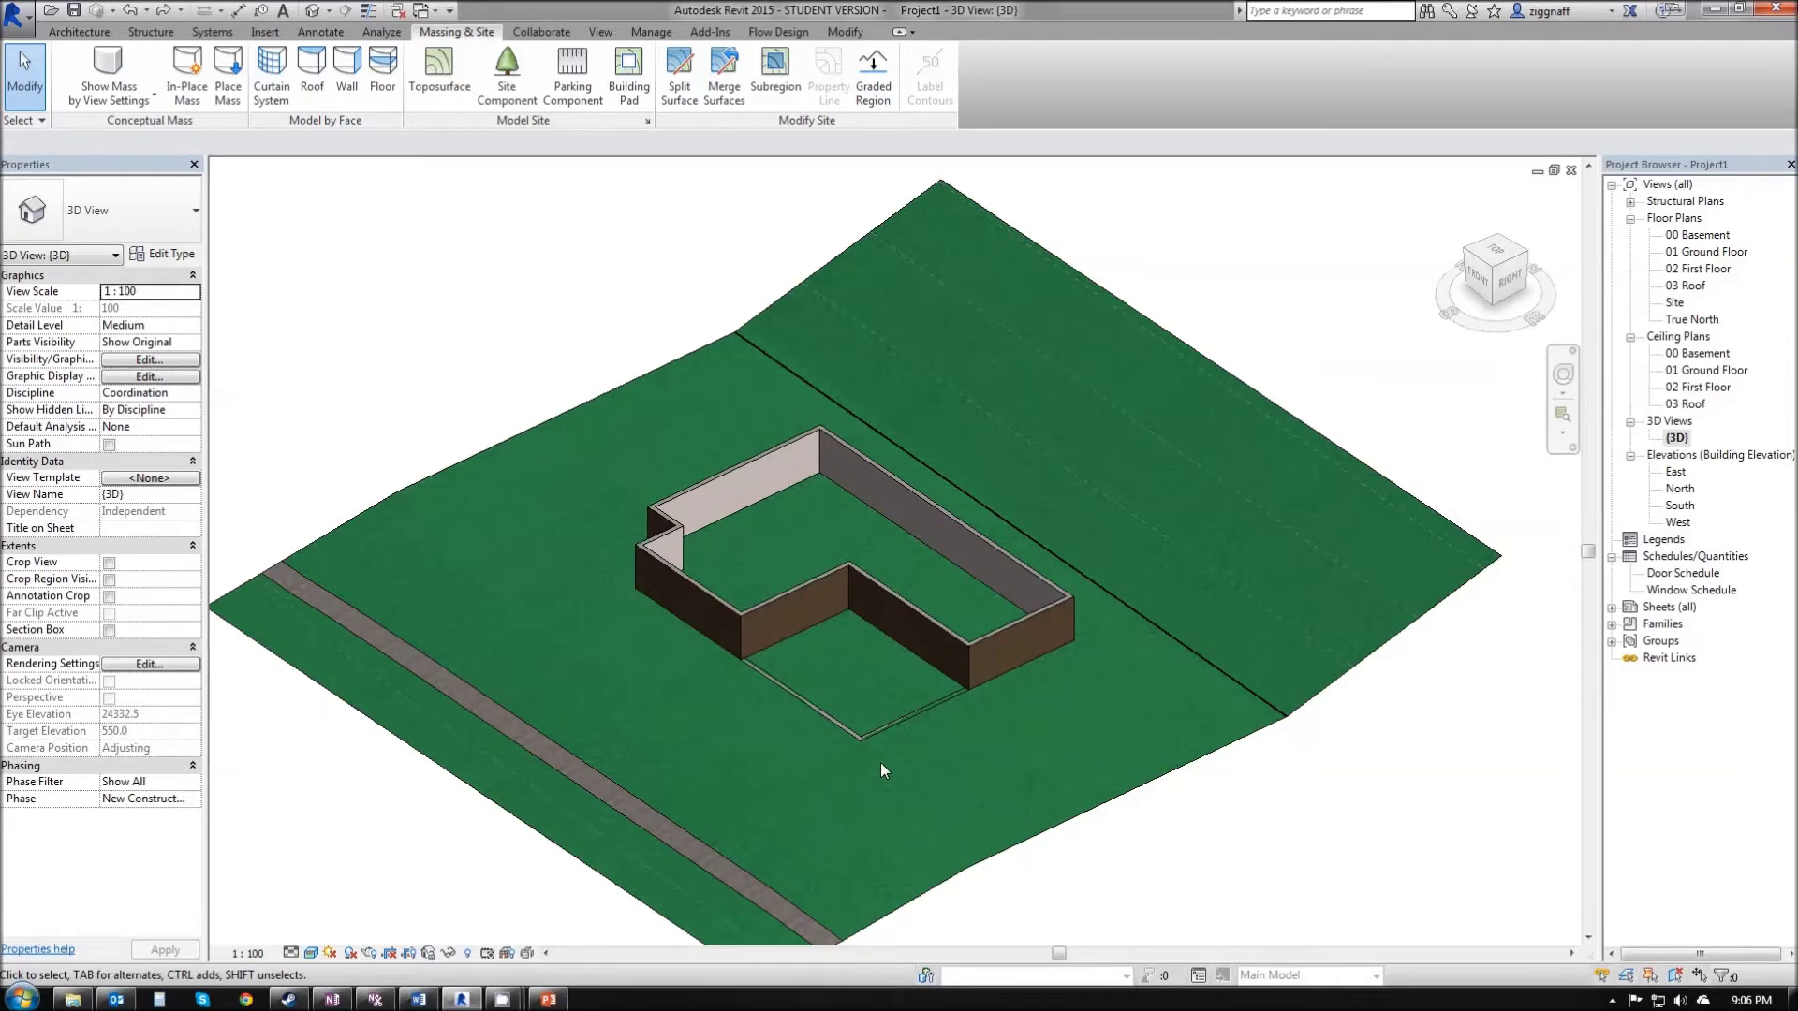
double_click(1675, 302)
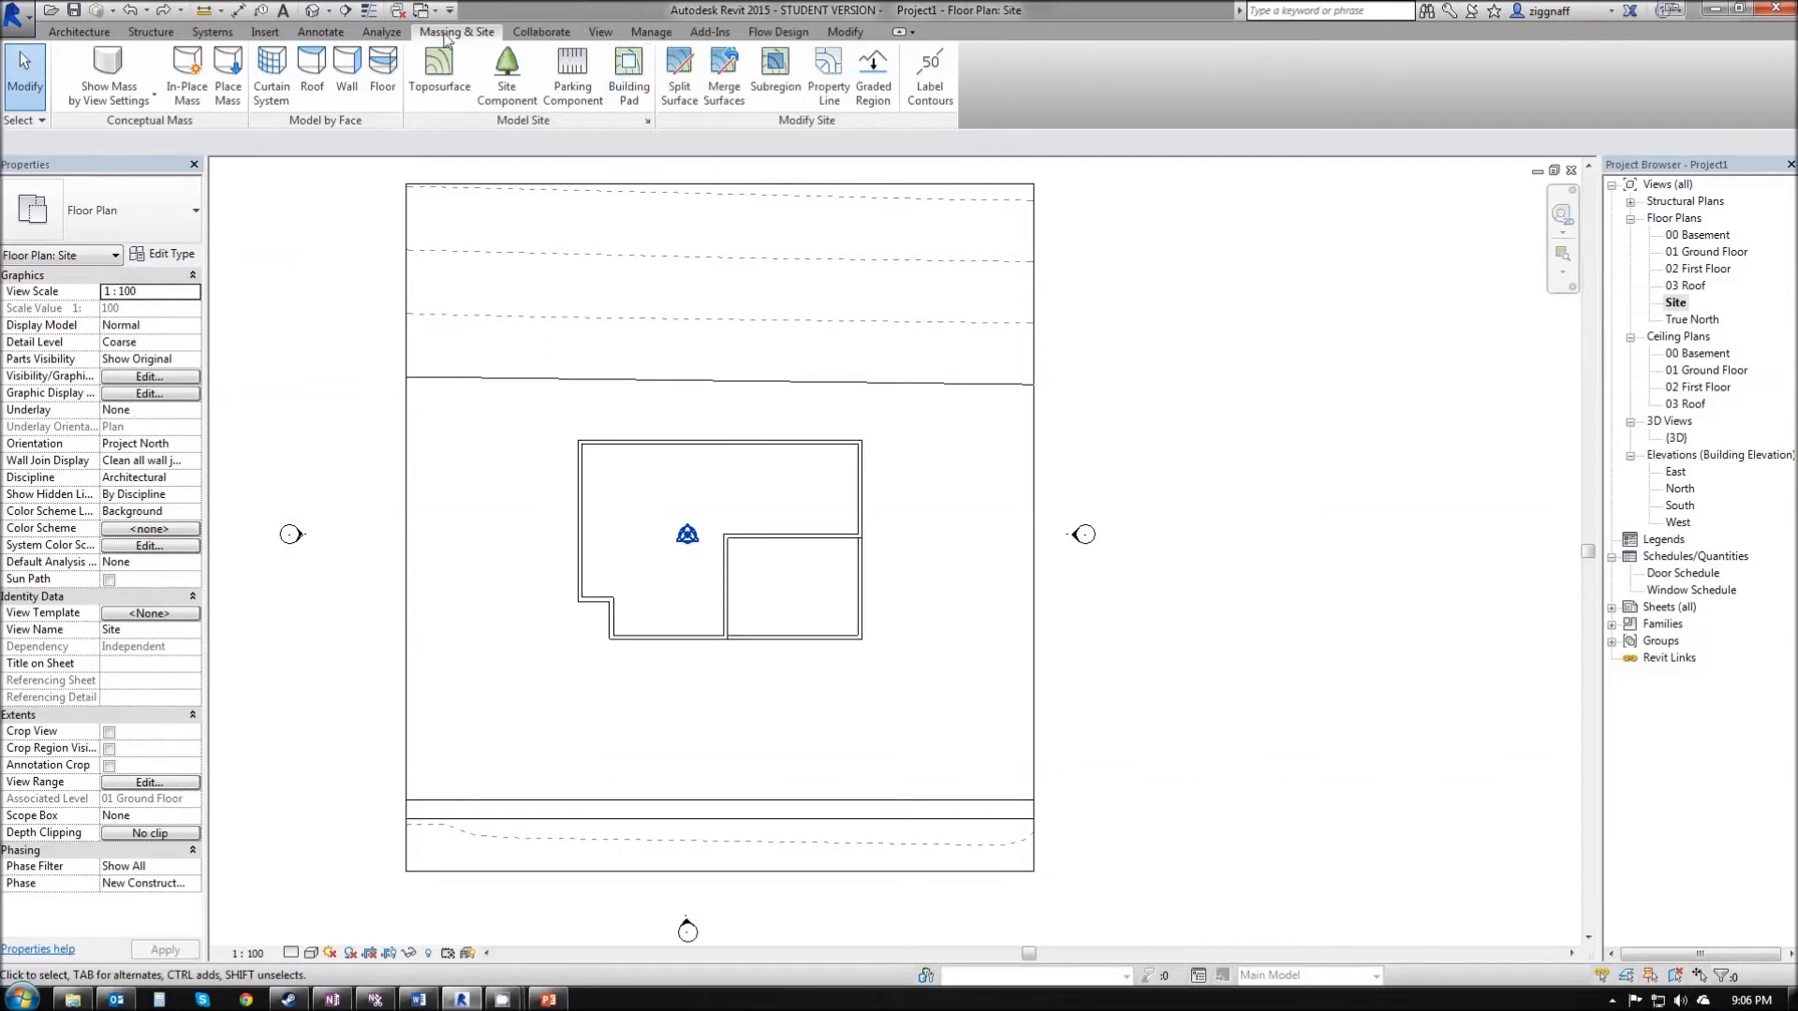
Step: Start a building pad on the Site plan and set its level to 00 Basement
left_click(631, 70)
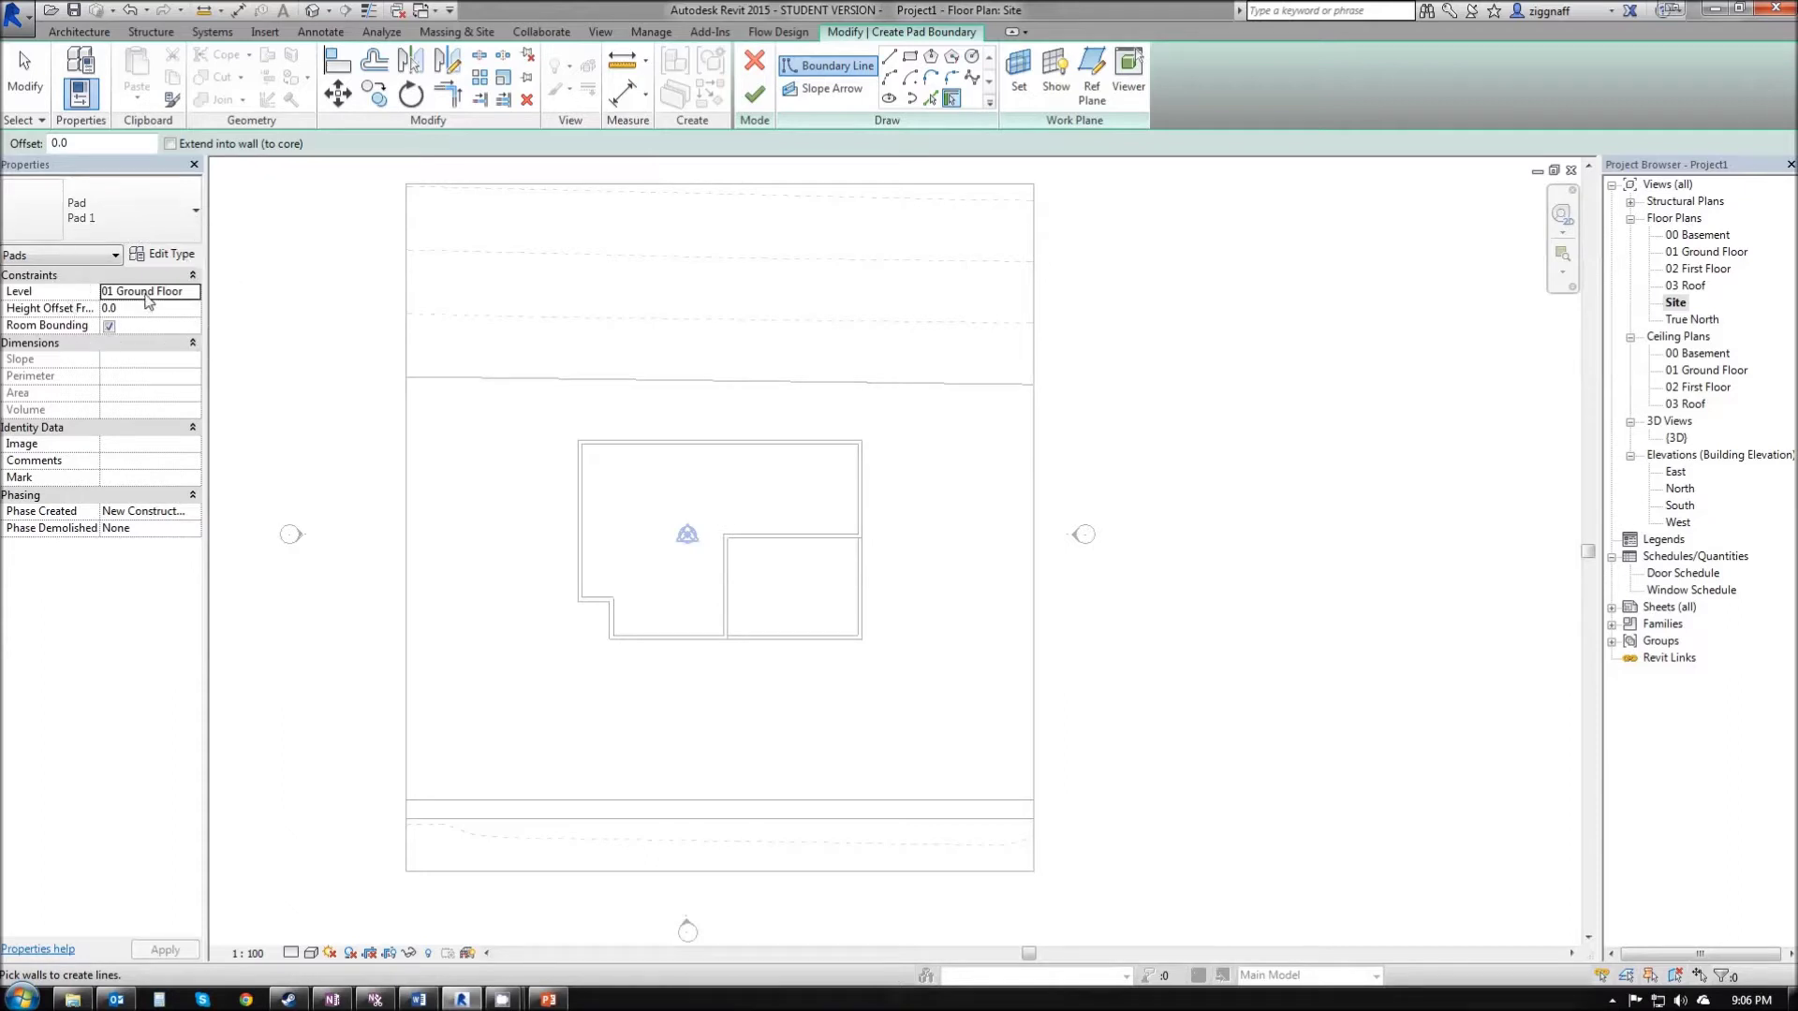
left_click(184, 295)
left_click(192, 292)
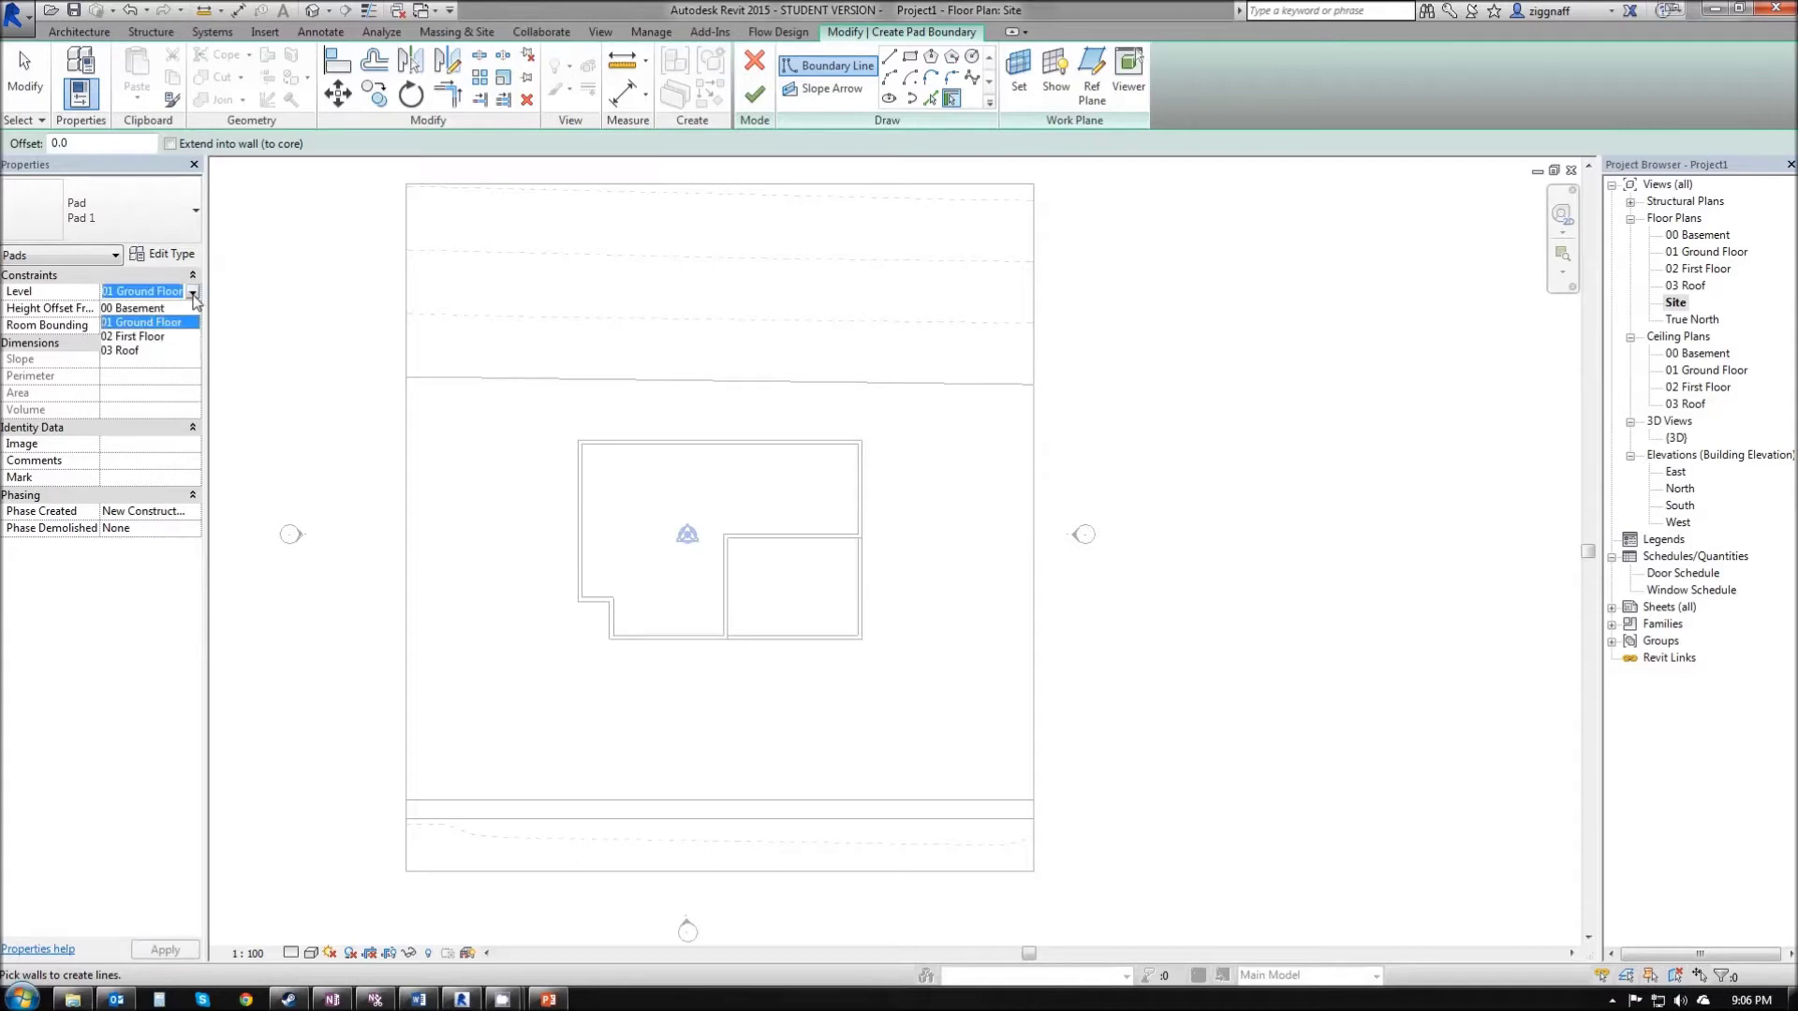
left_click(141, 310)
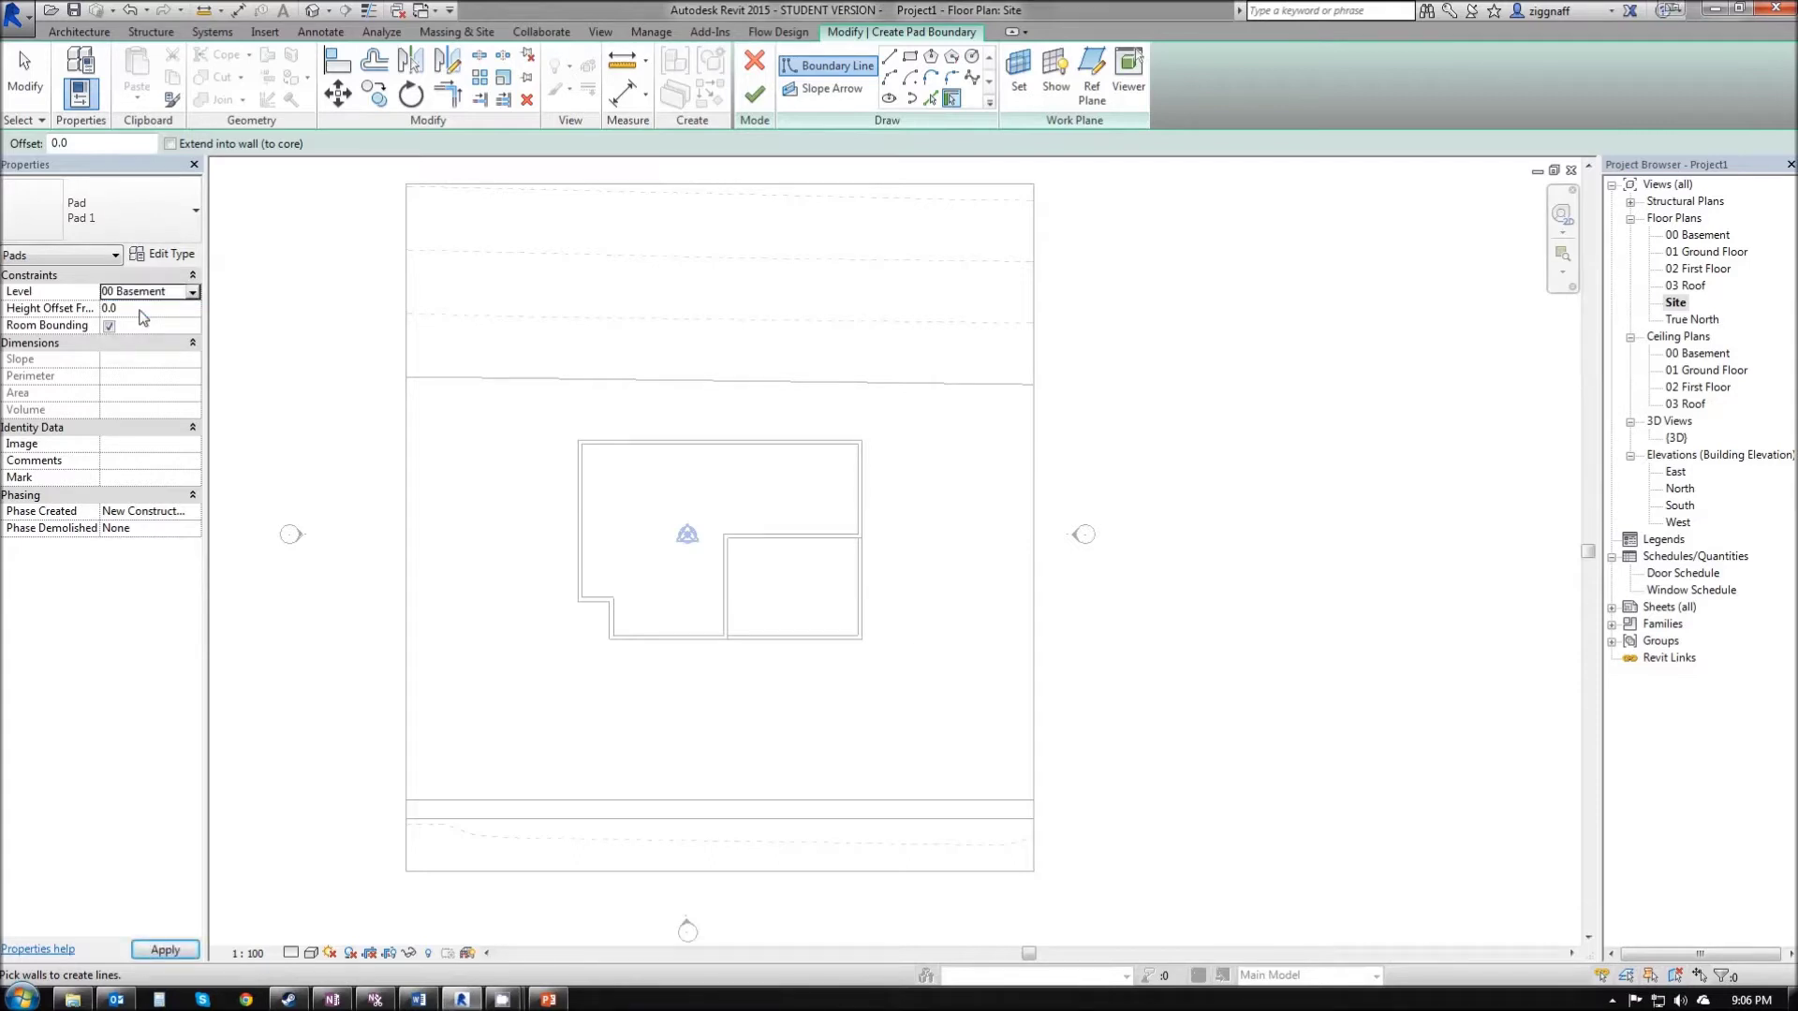
Step: Draw a closed line boundary through the house's outer wall corners and finish the pad
left_click(892, 60)
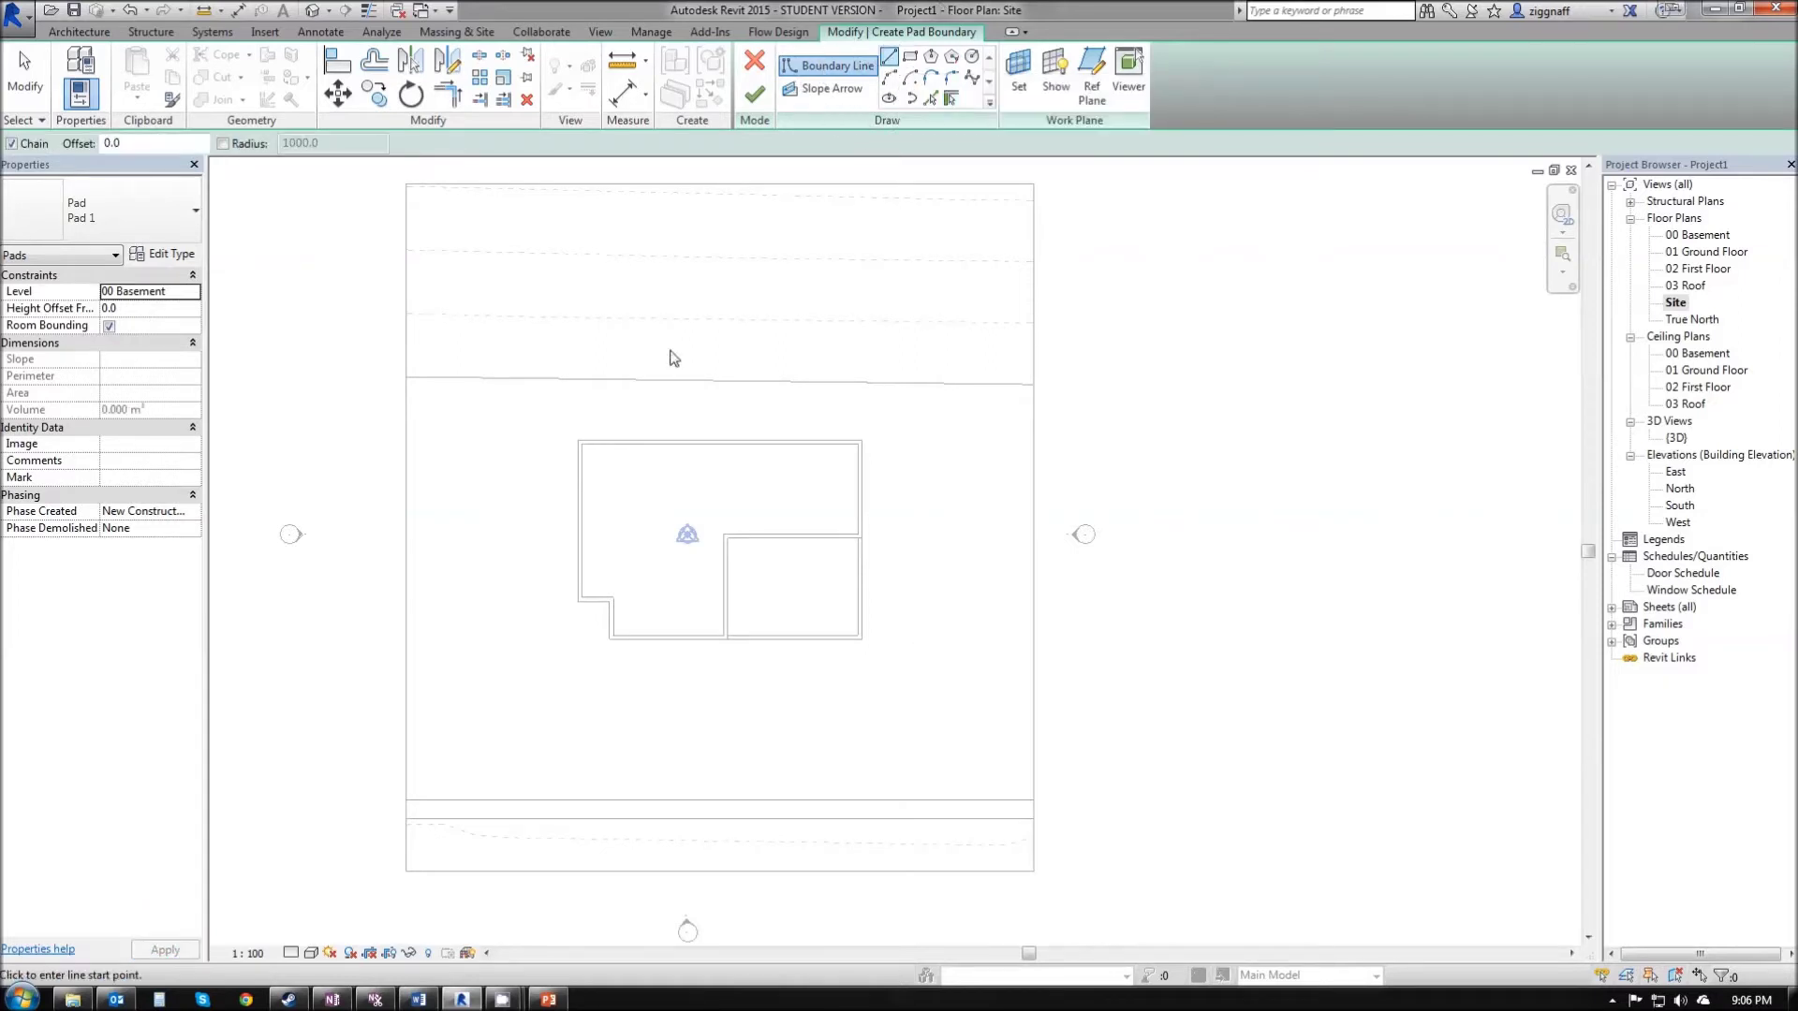
scroll(574, 393, "up", 4)
left_click(553, 423)
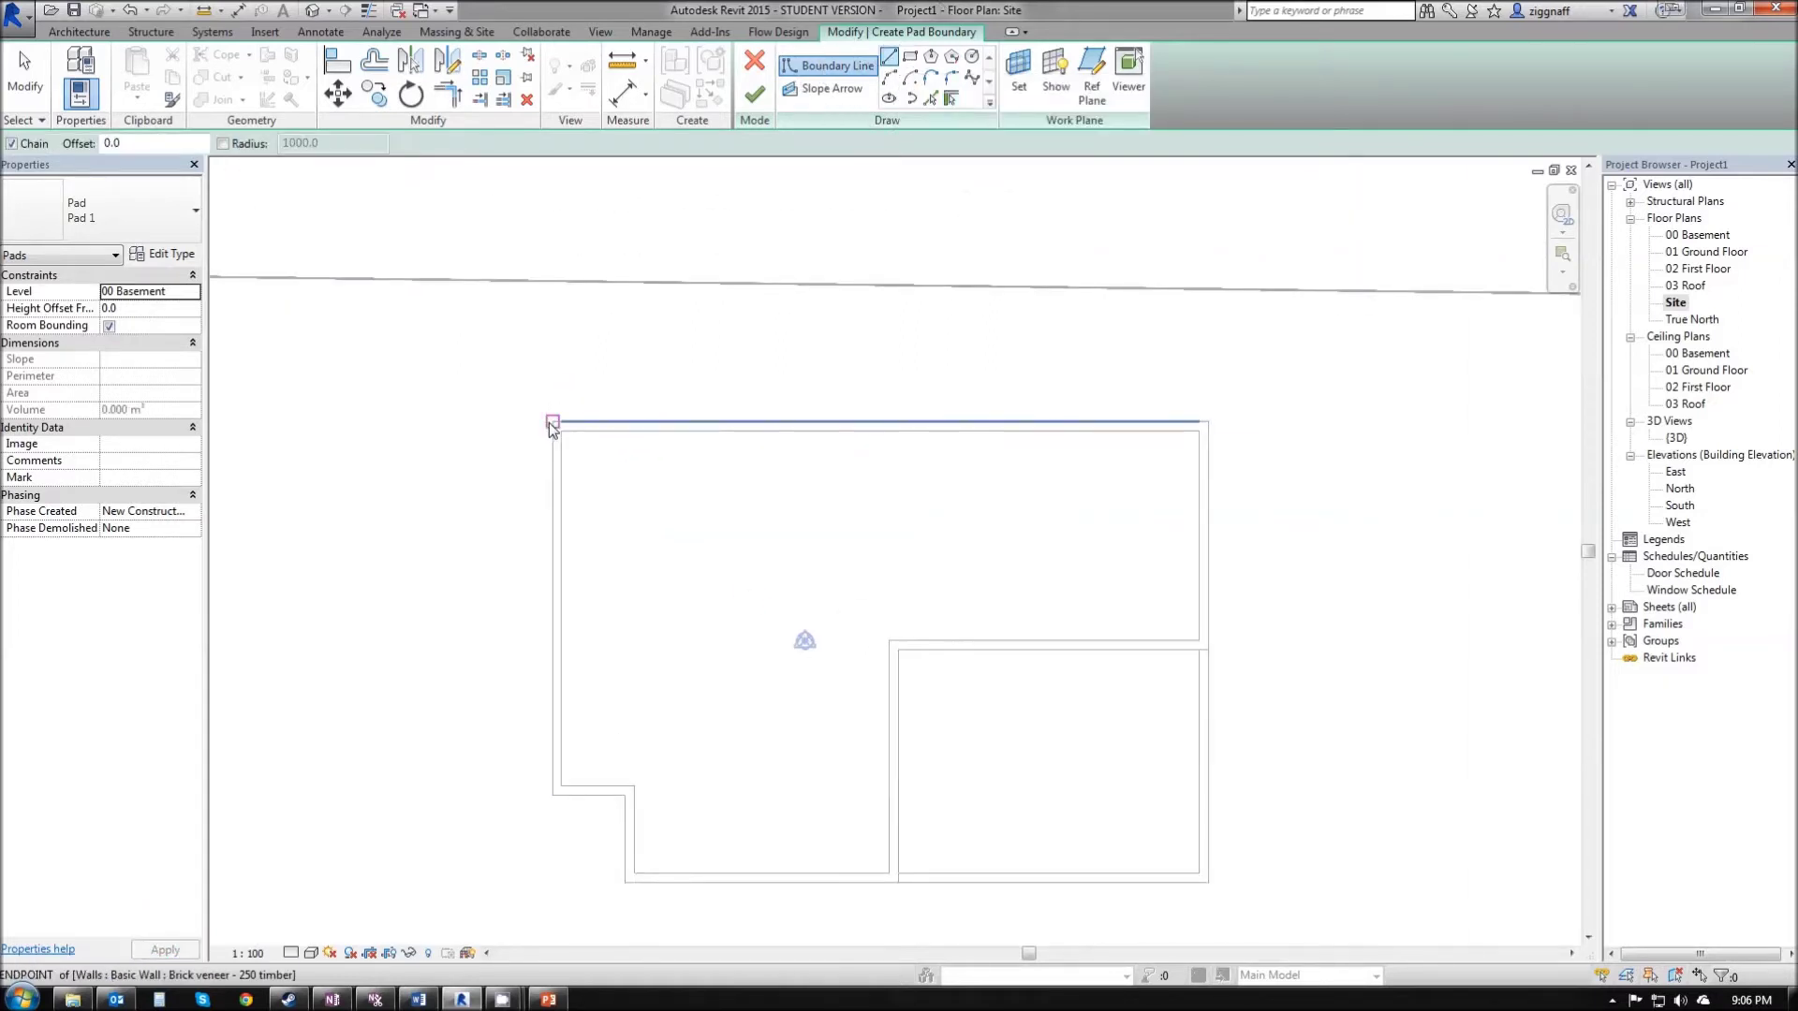
left_click(554, 795)
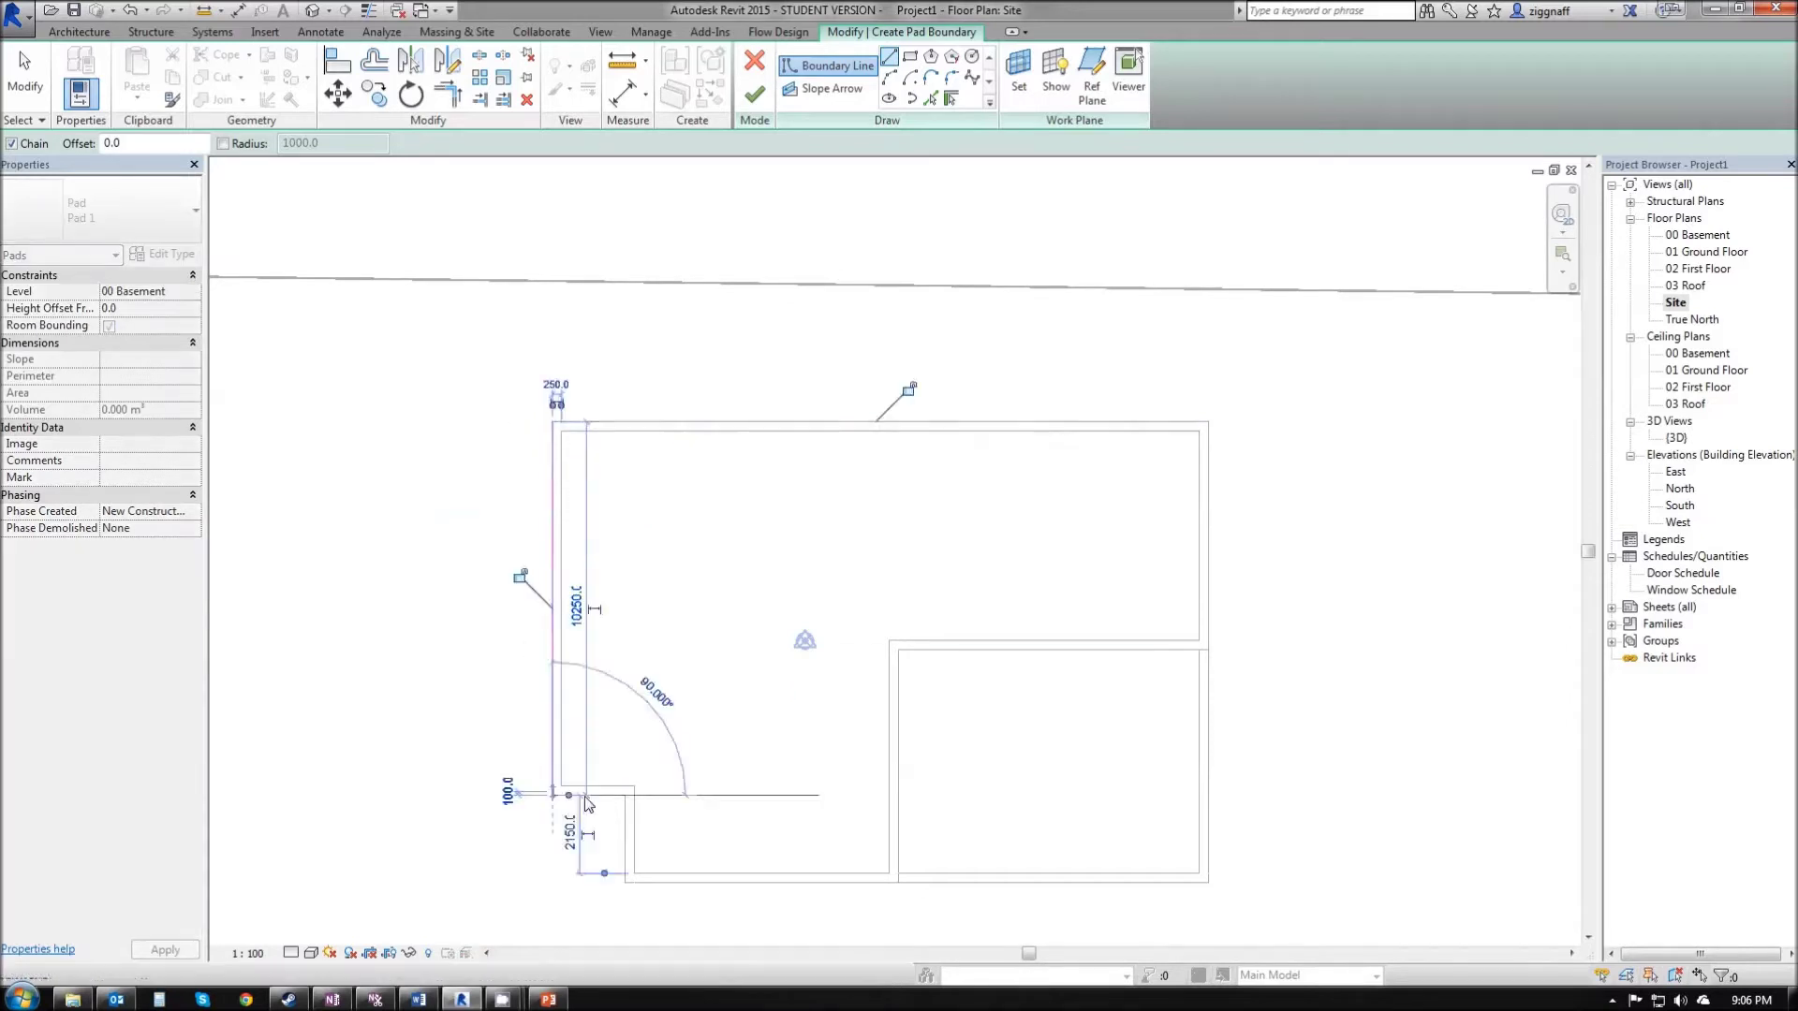
left_click(625, 795)
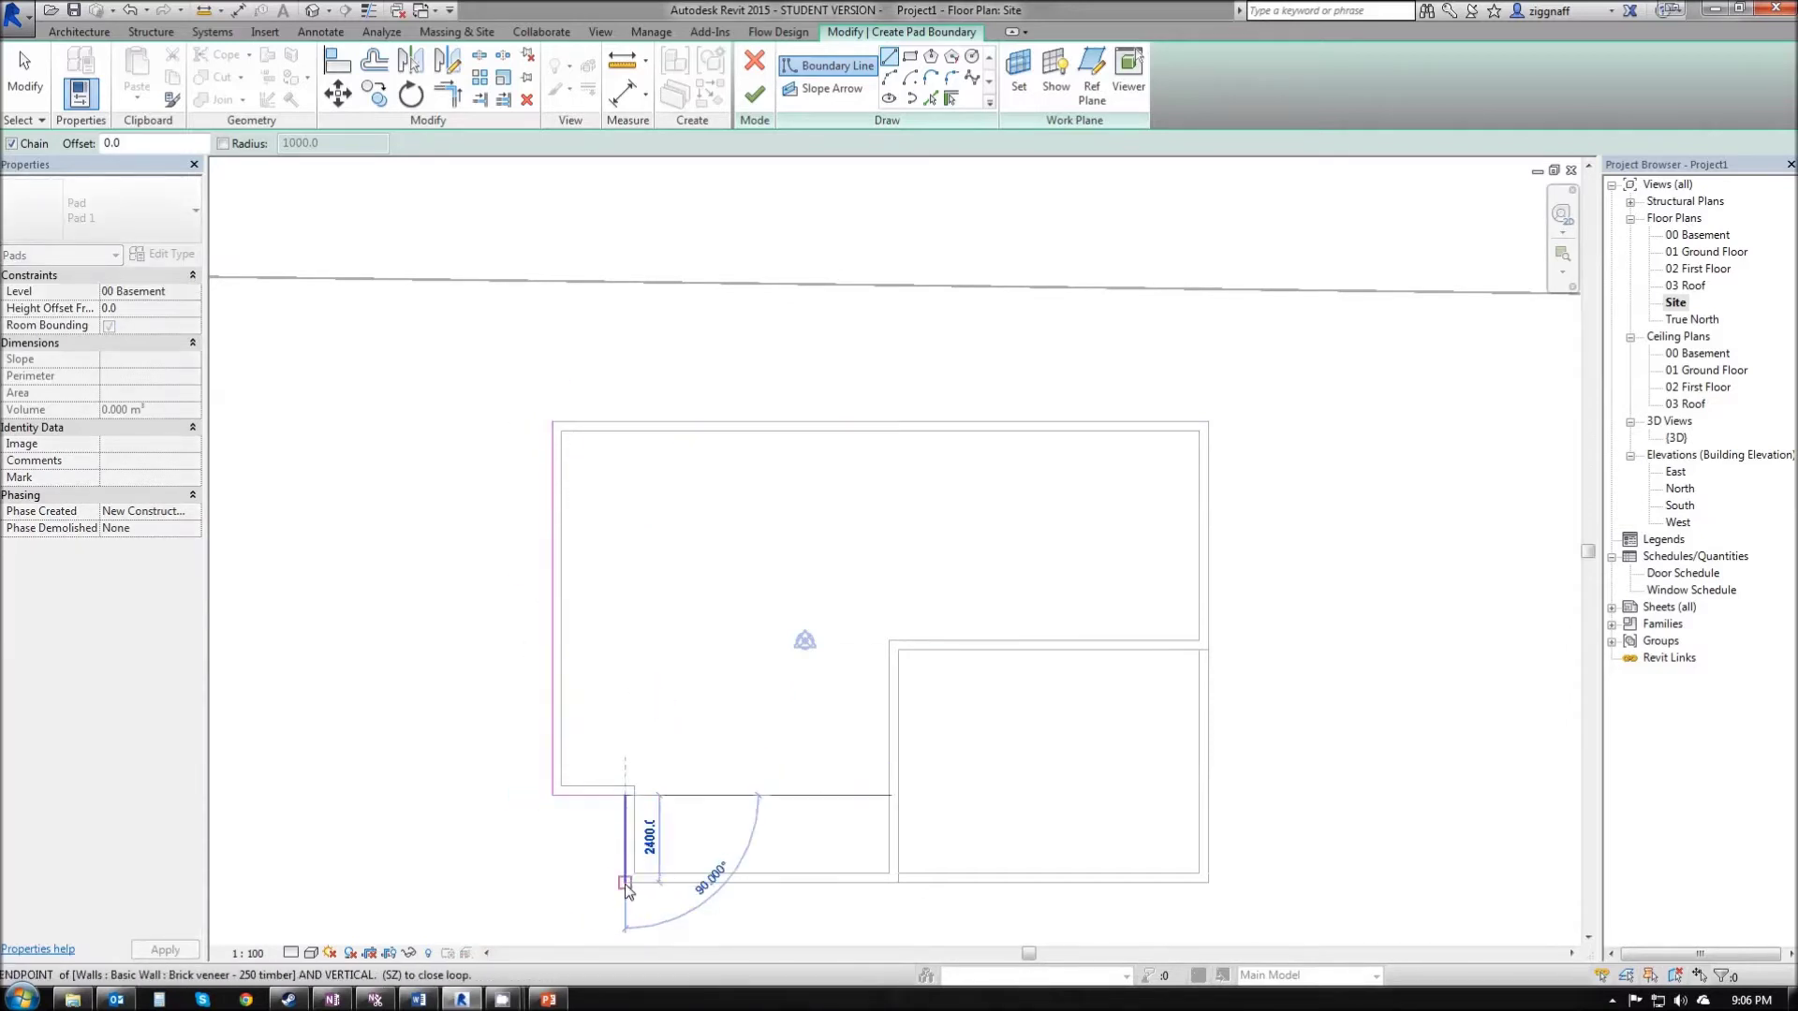
left_click(625, 882)
left_click(1208, 882)
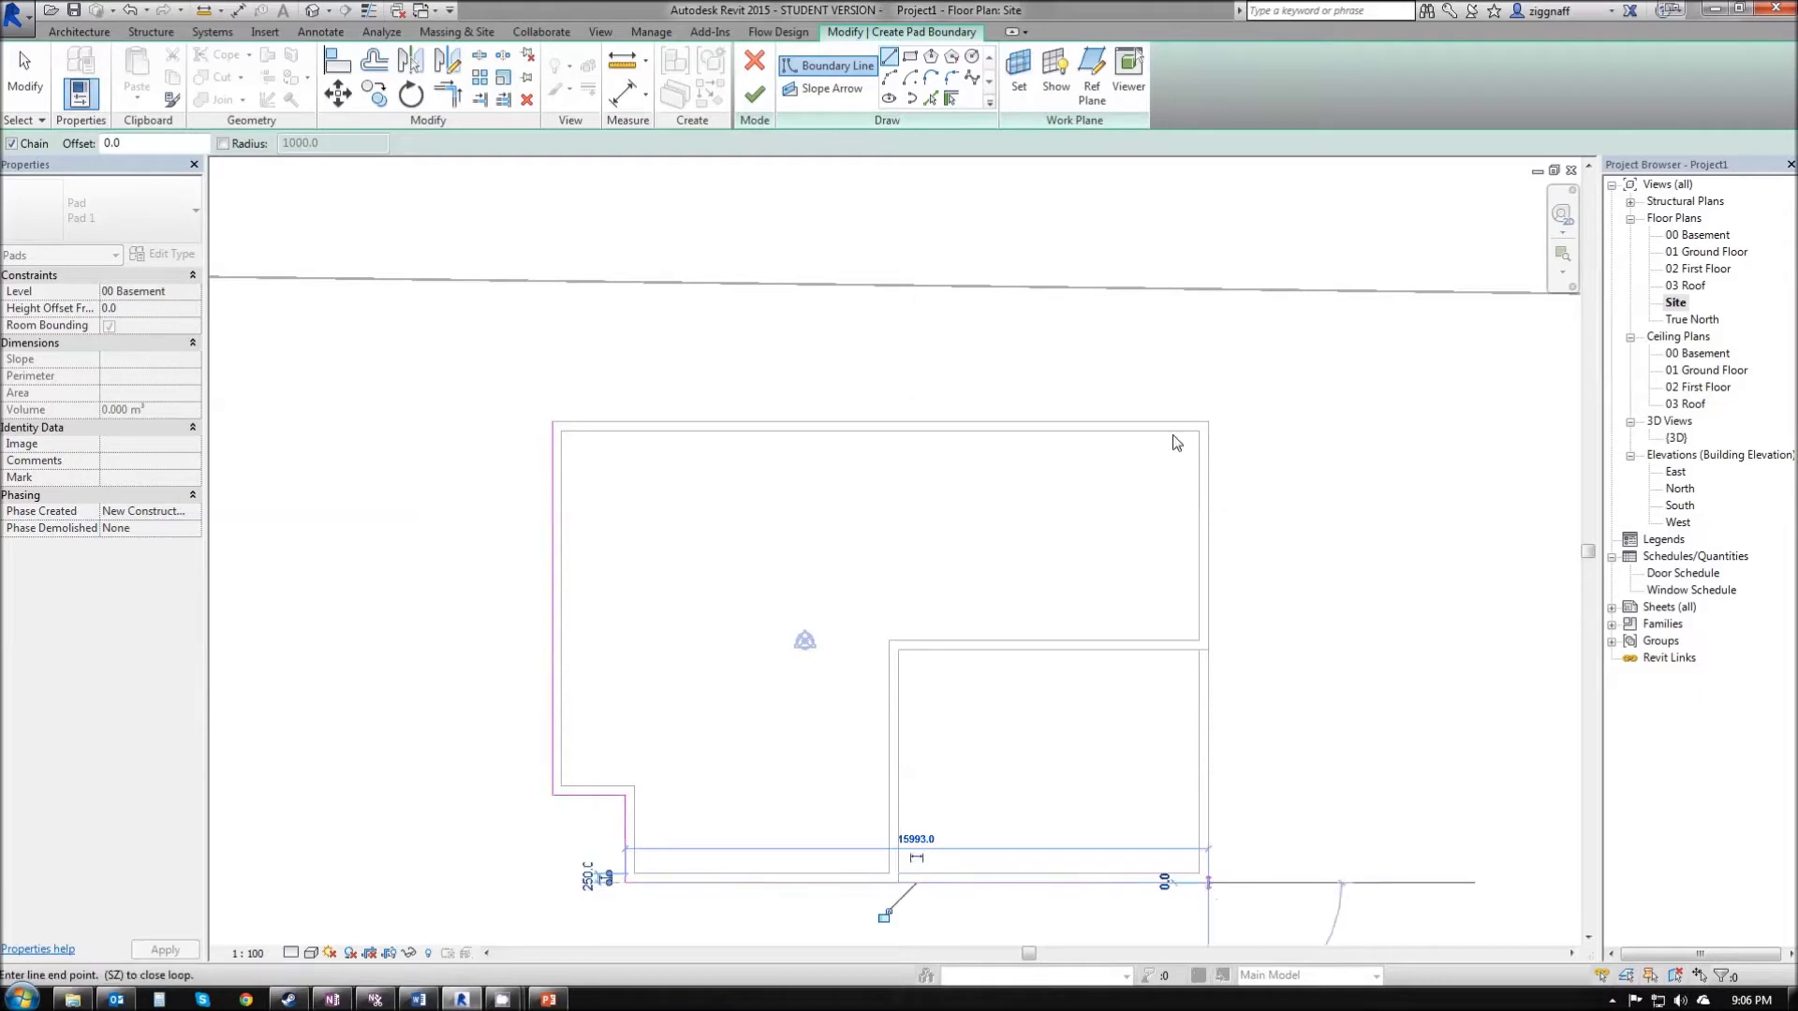
left_click(1208, 425)
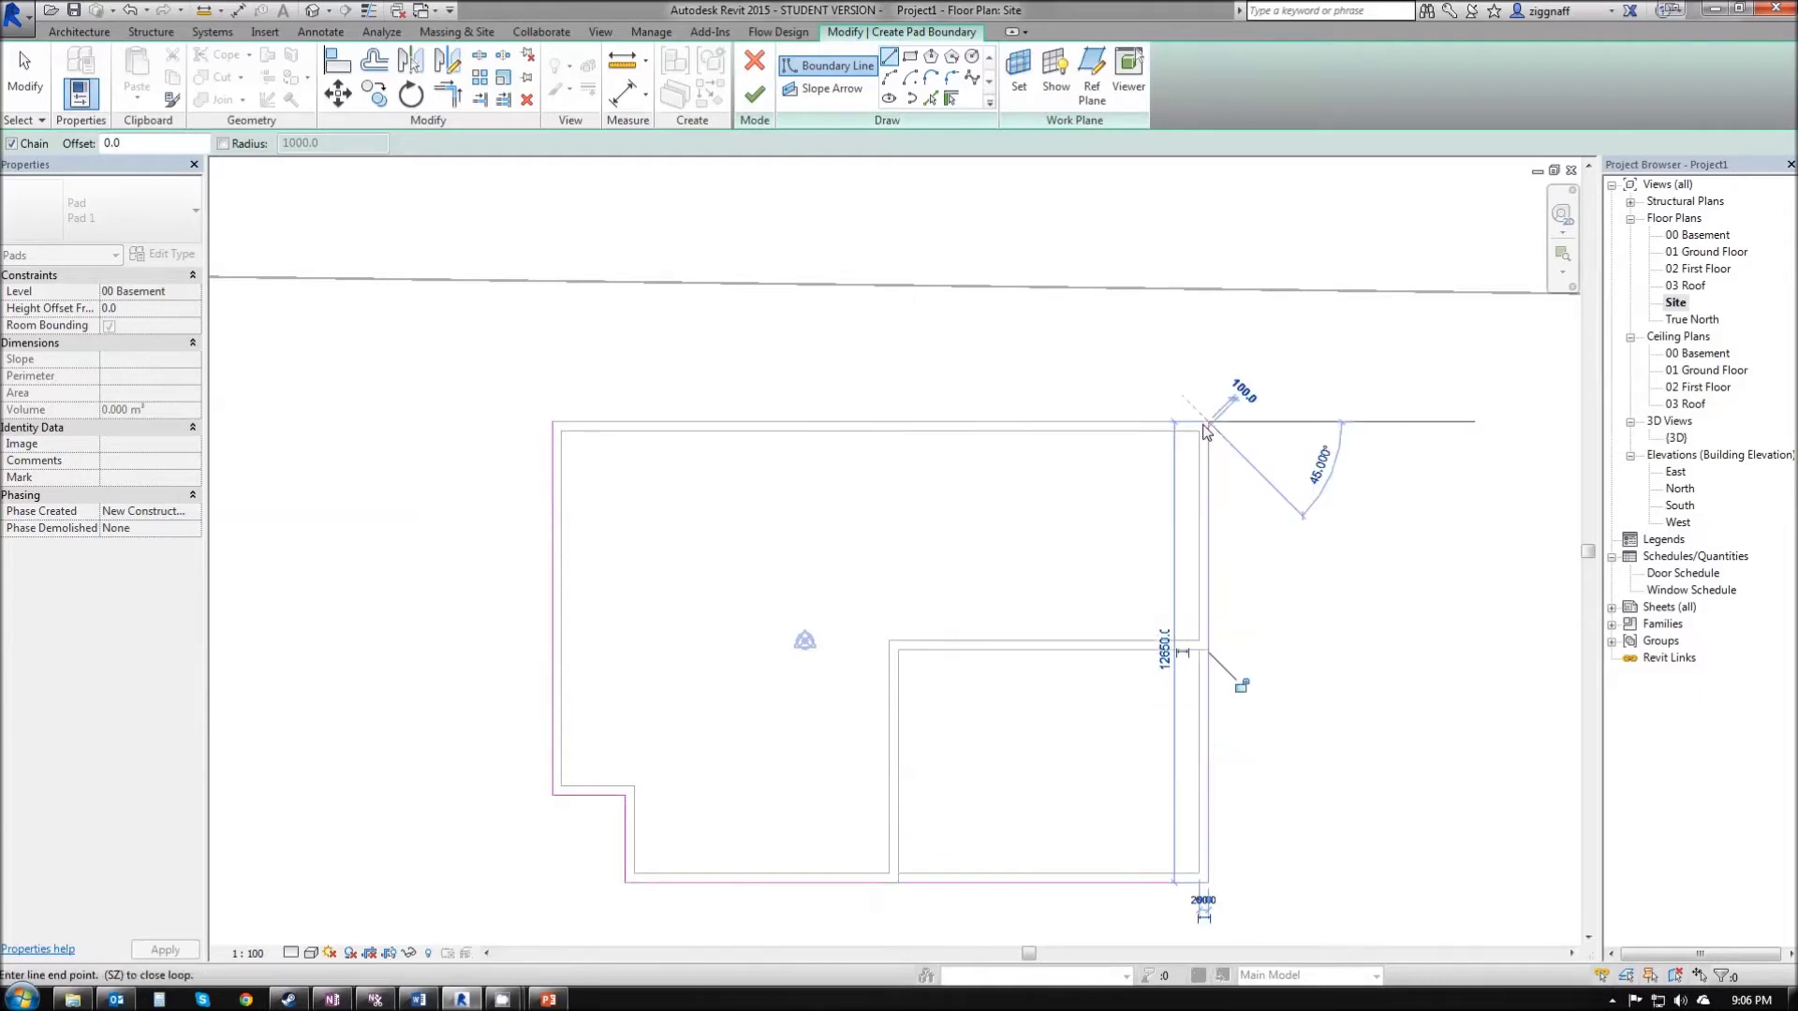
left_click(554, 424)
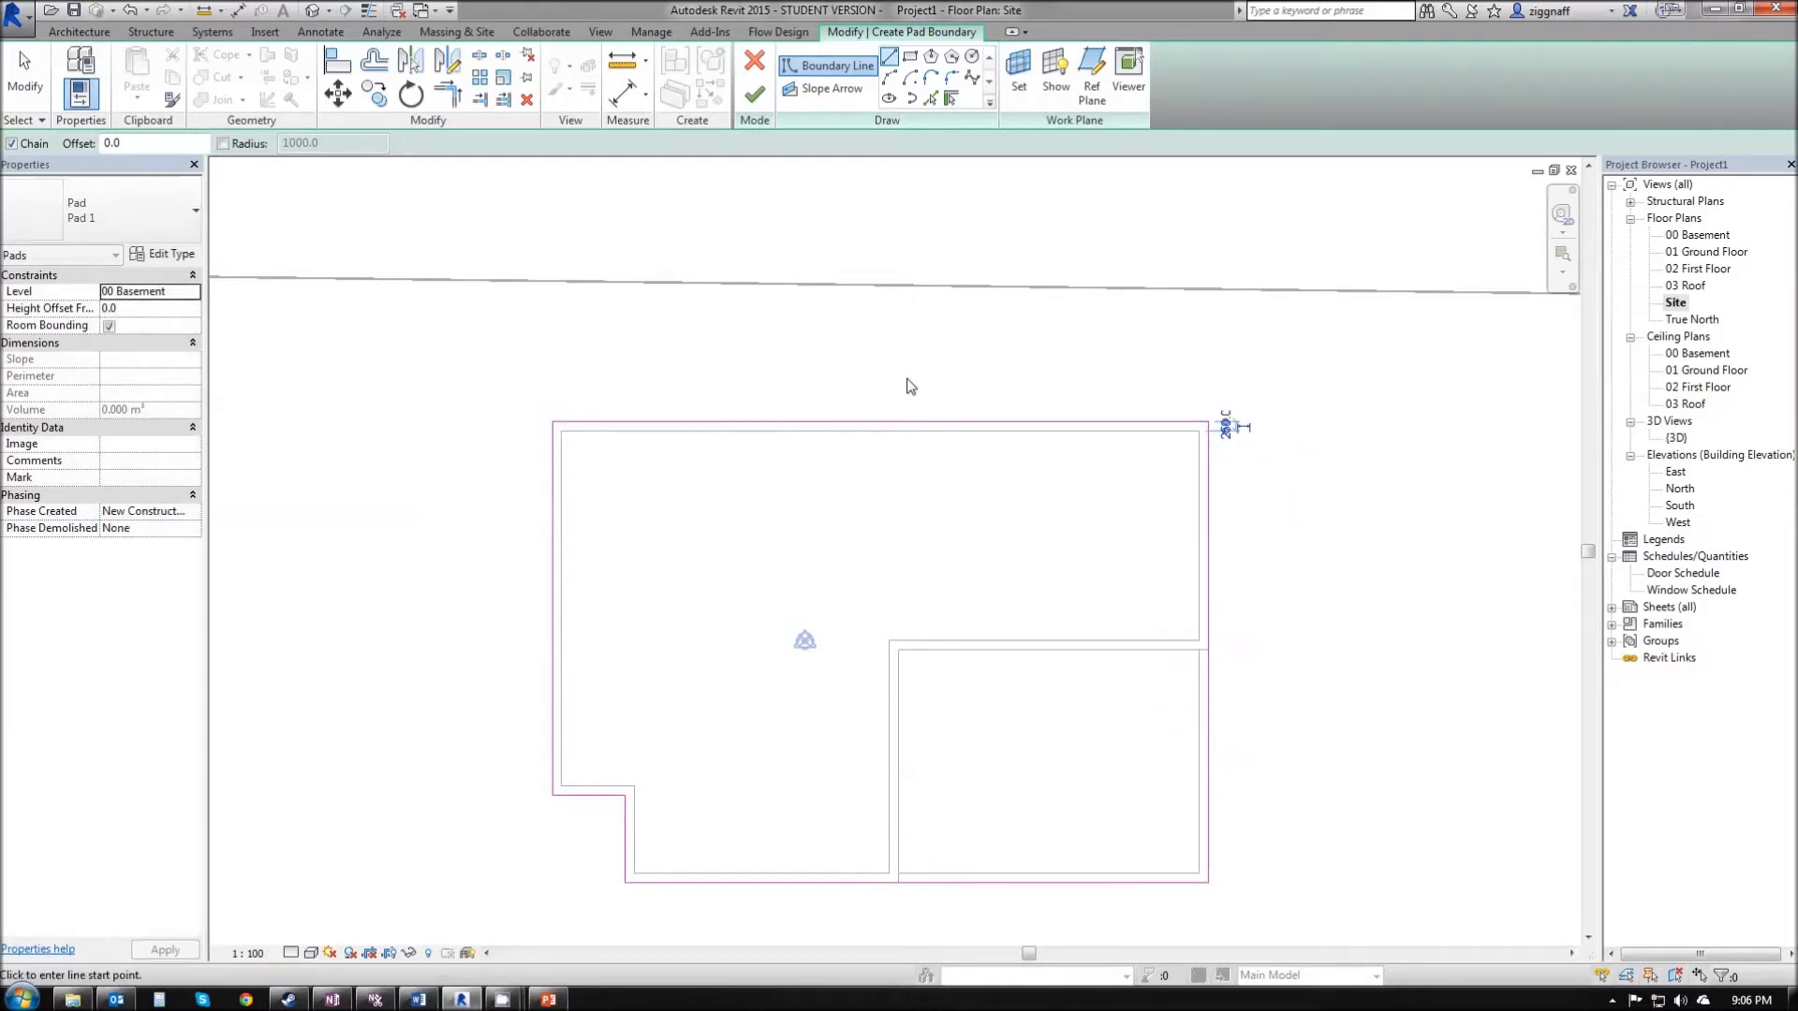
left_click(755, 95)
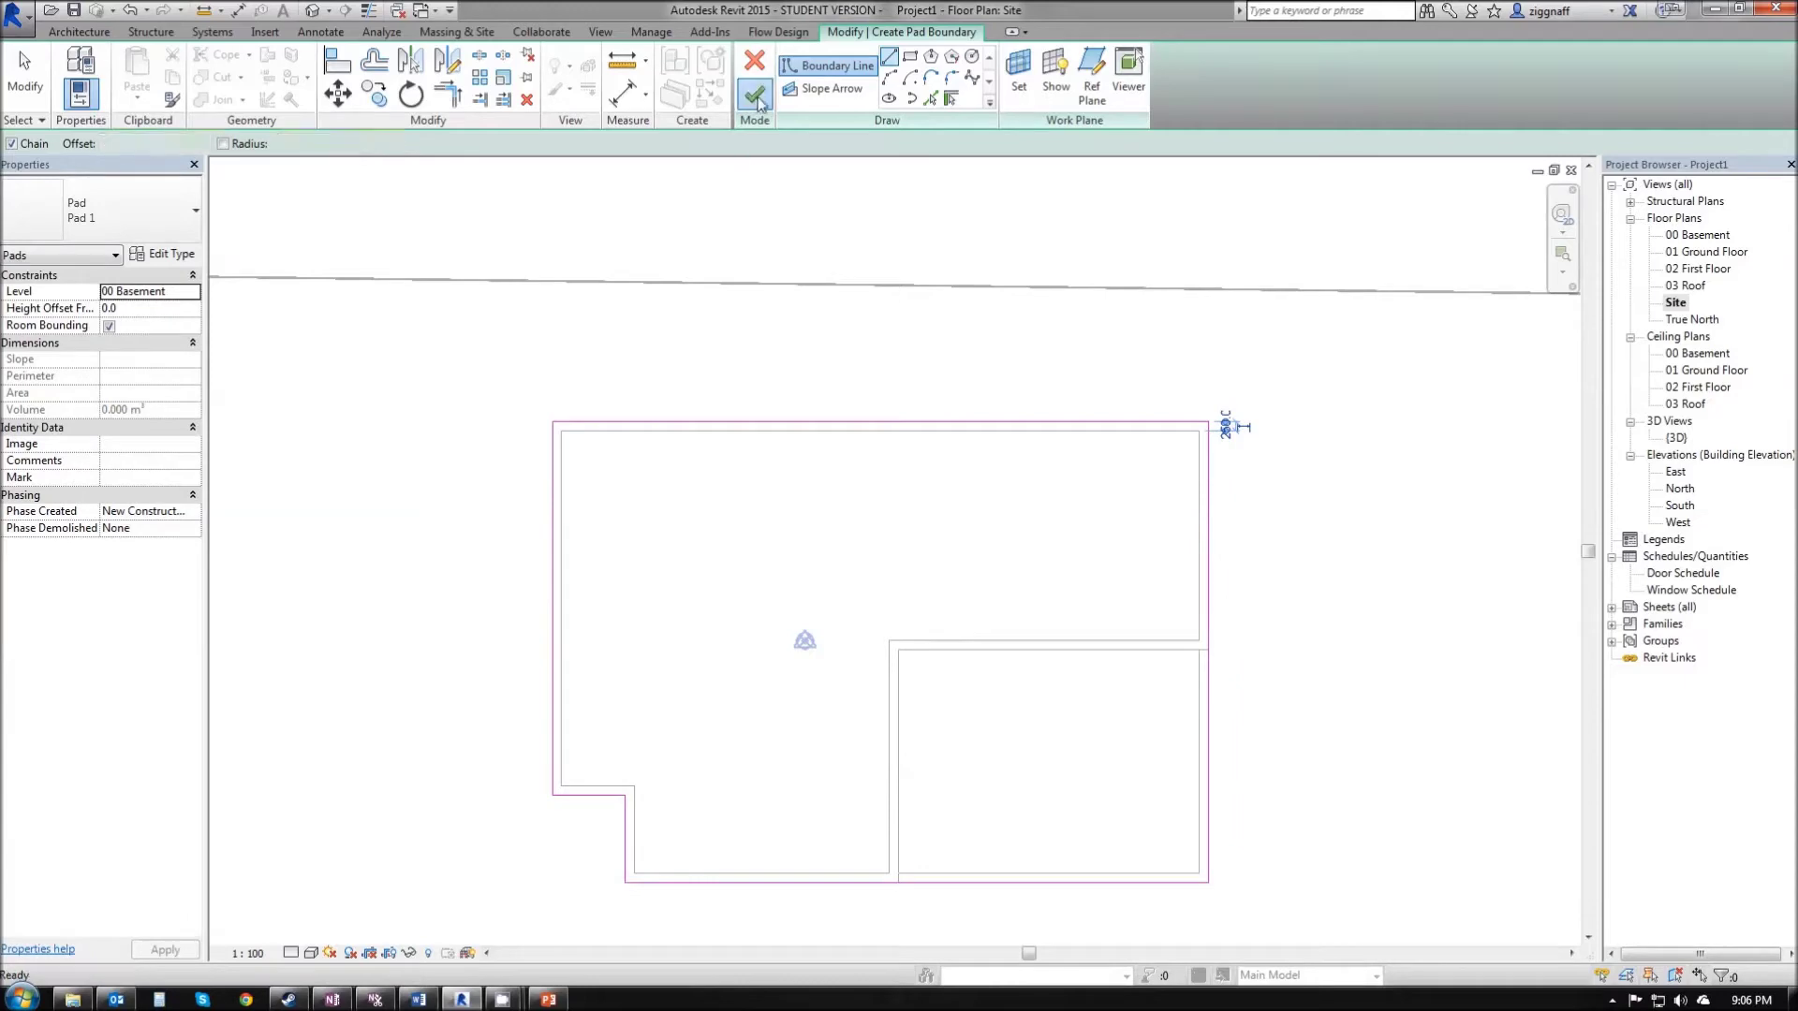
Step: Orbit and zoom the 3D view to inspect the pad cut into the terrain inside the walls
double_click(1677, 438)
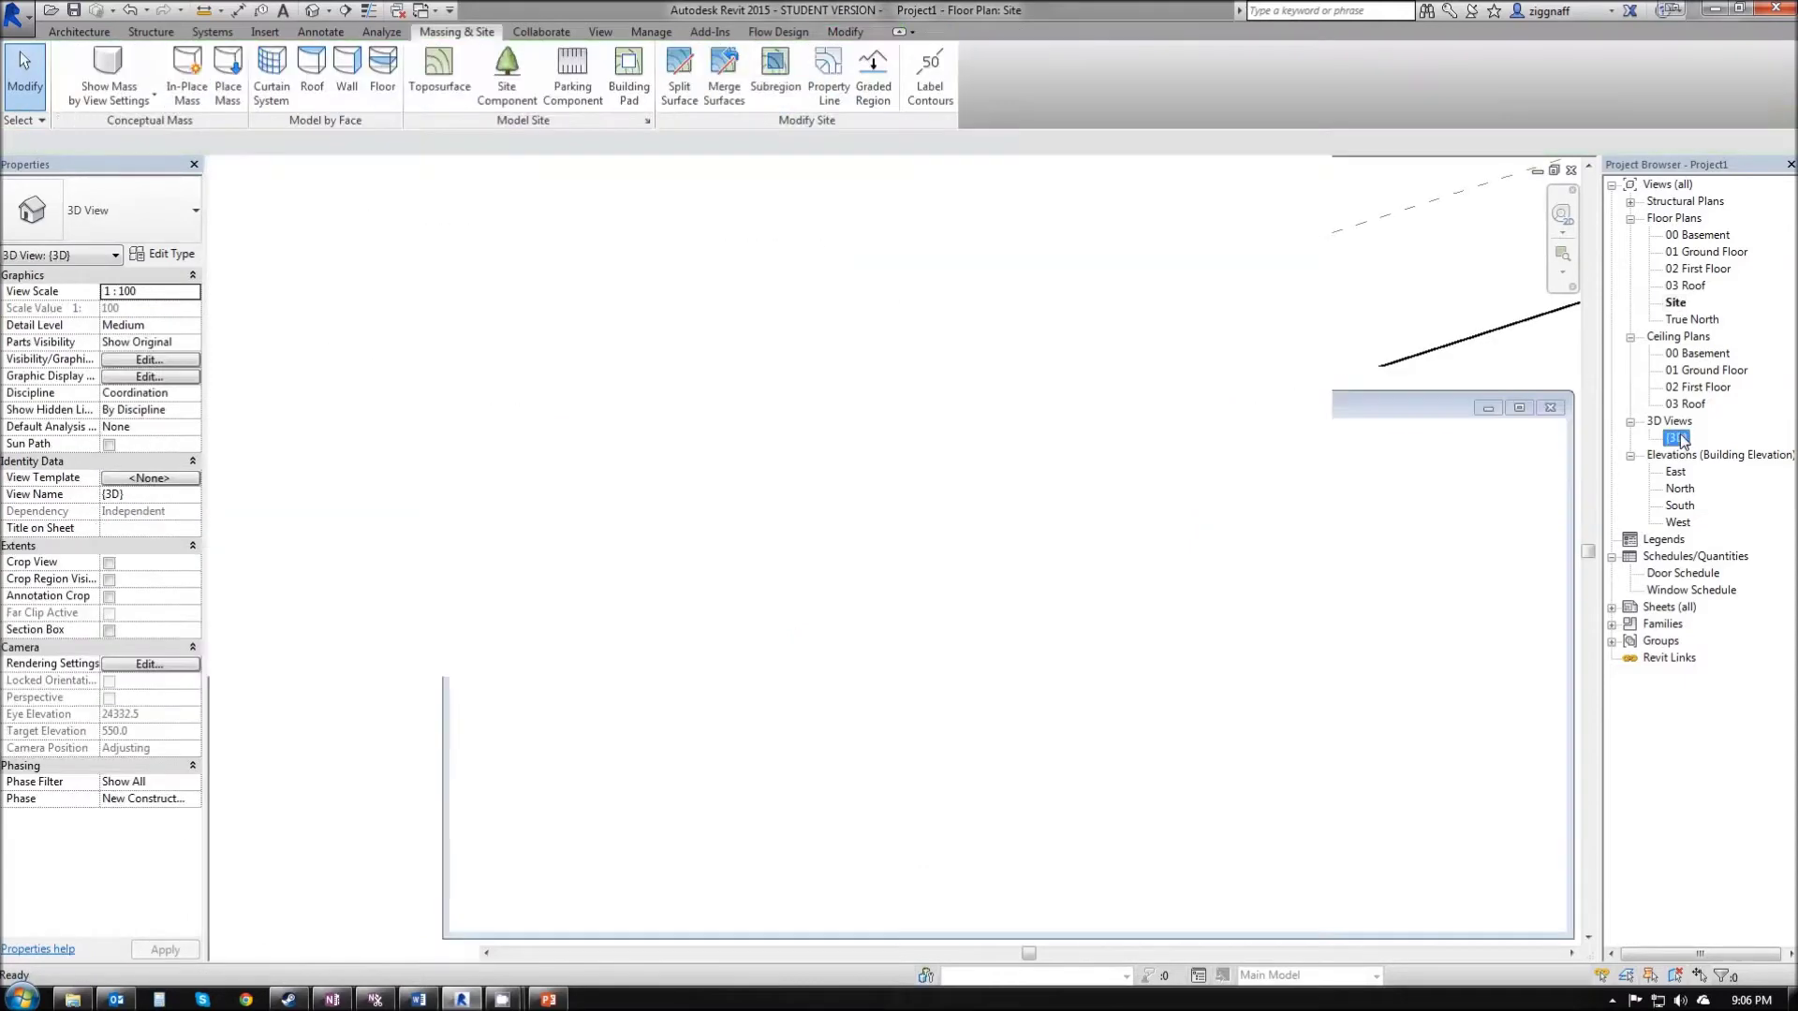
middle_click_drag(1071, 749, 704, 667, "shift")
scroll(887, 636, "up", 3)
scroll(704, 667, "up", 3)
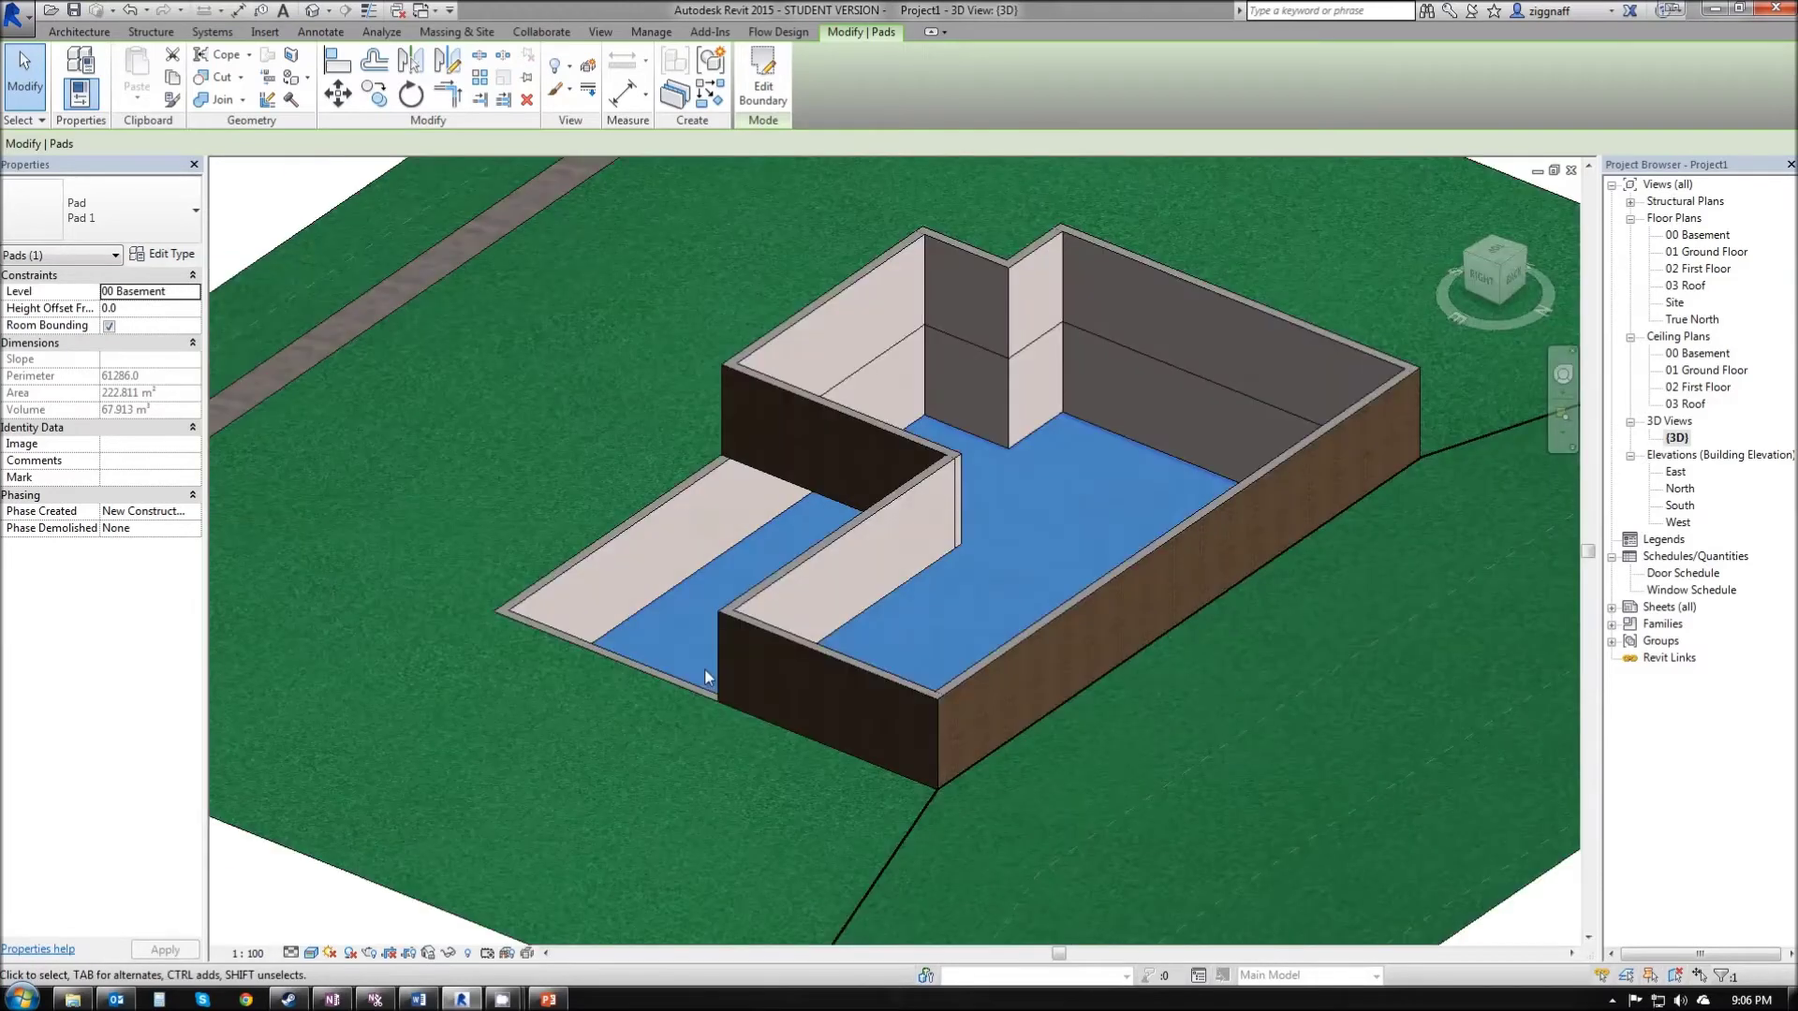
key("Escape")
middle_click_drag(700, 592, 1094, 667, "shift")
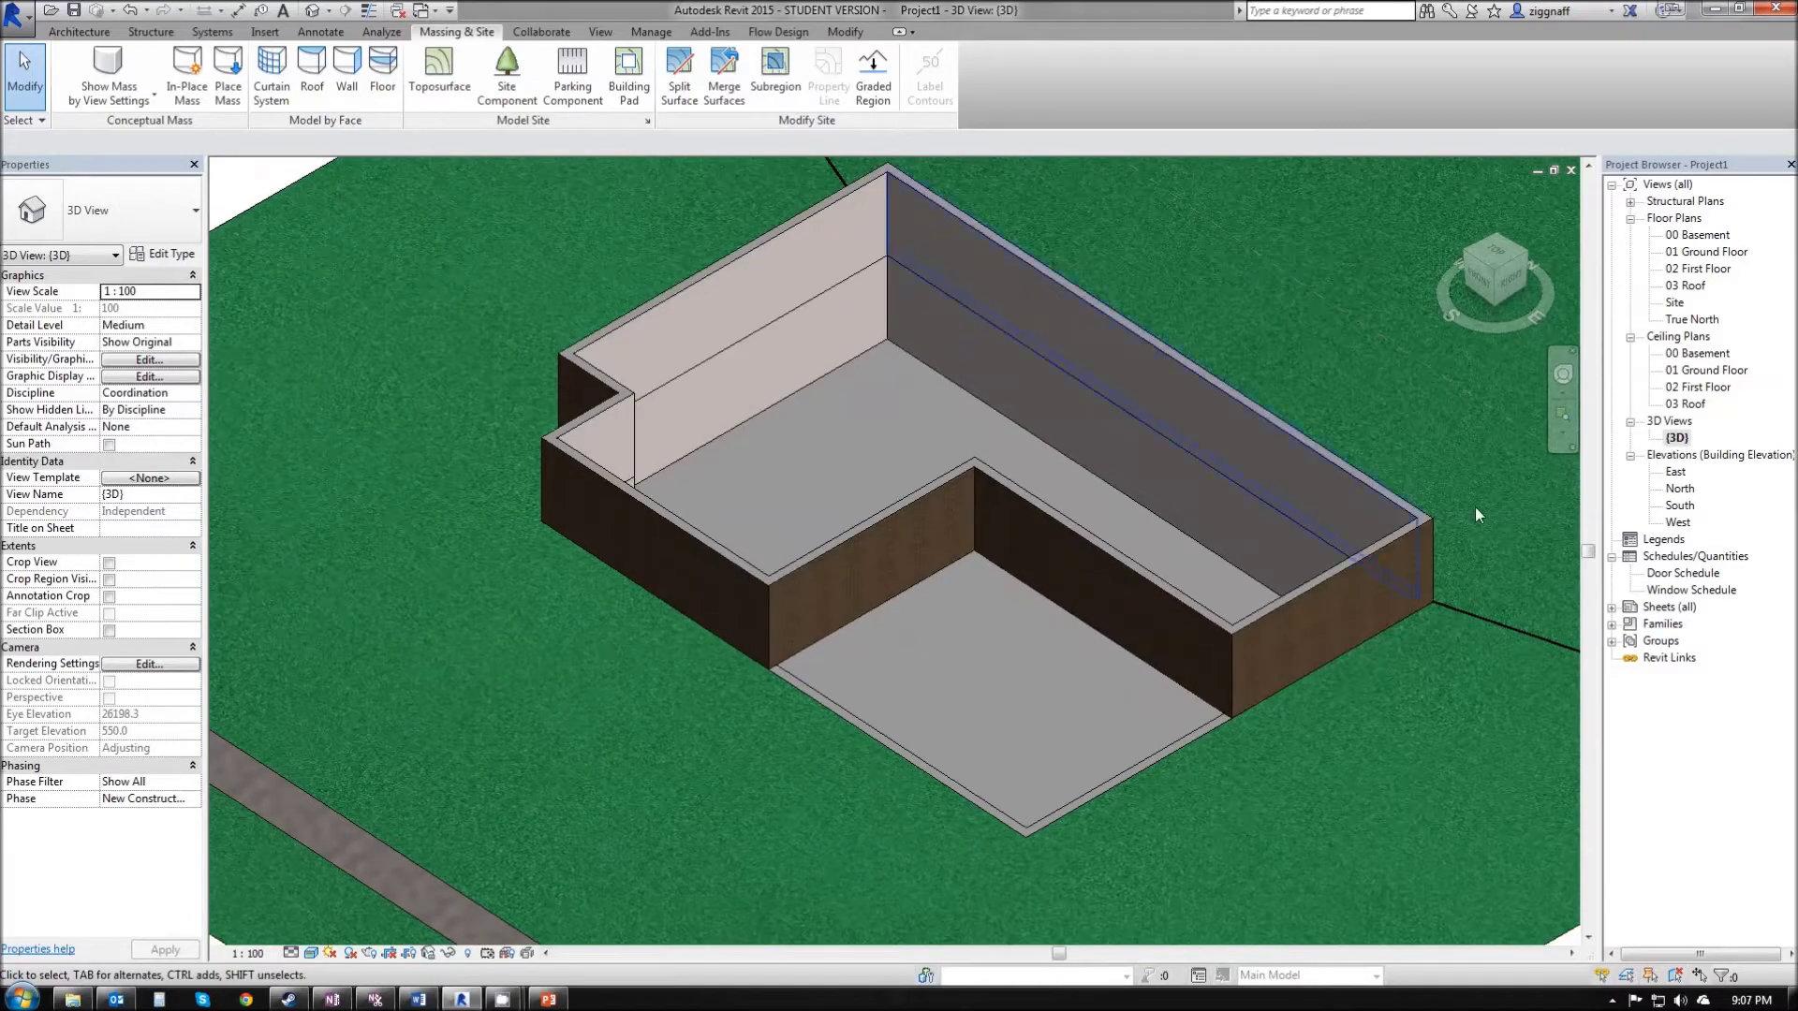
left_click(1002, 760)
left_click(78, 33)
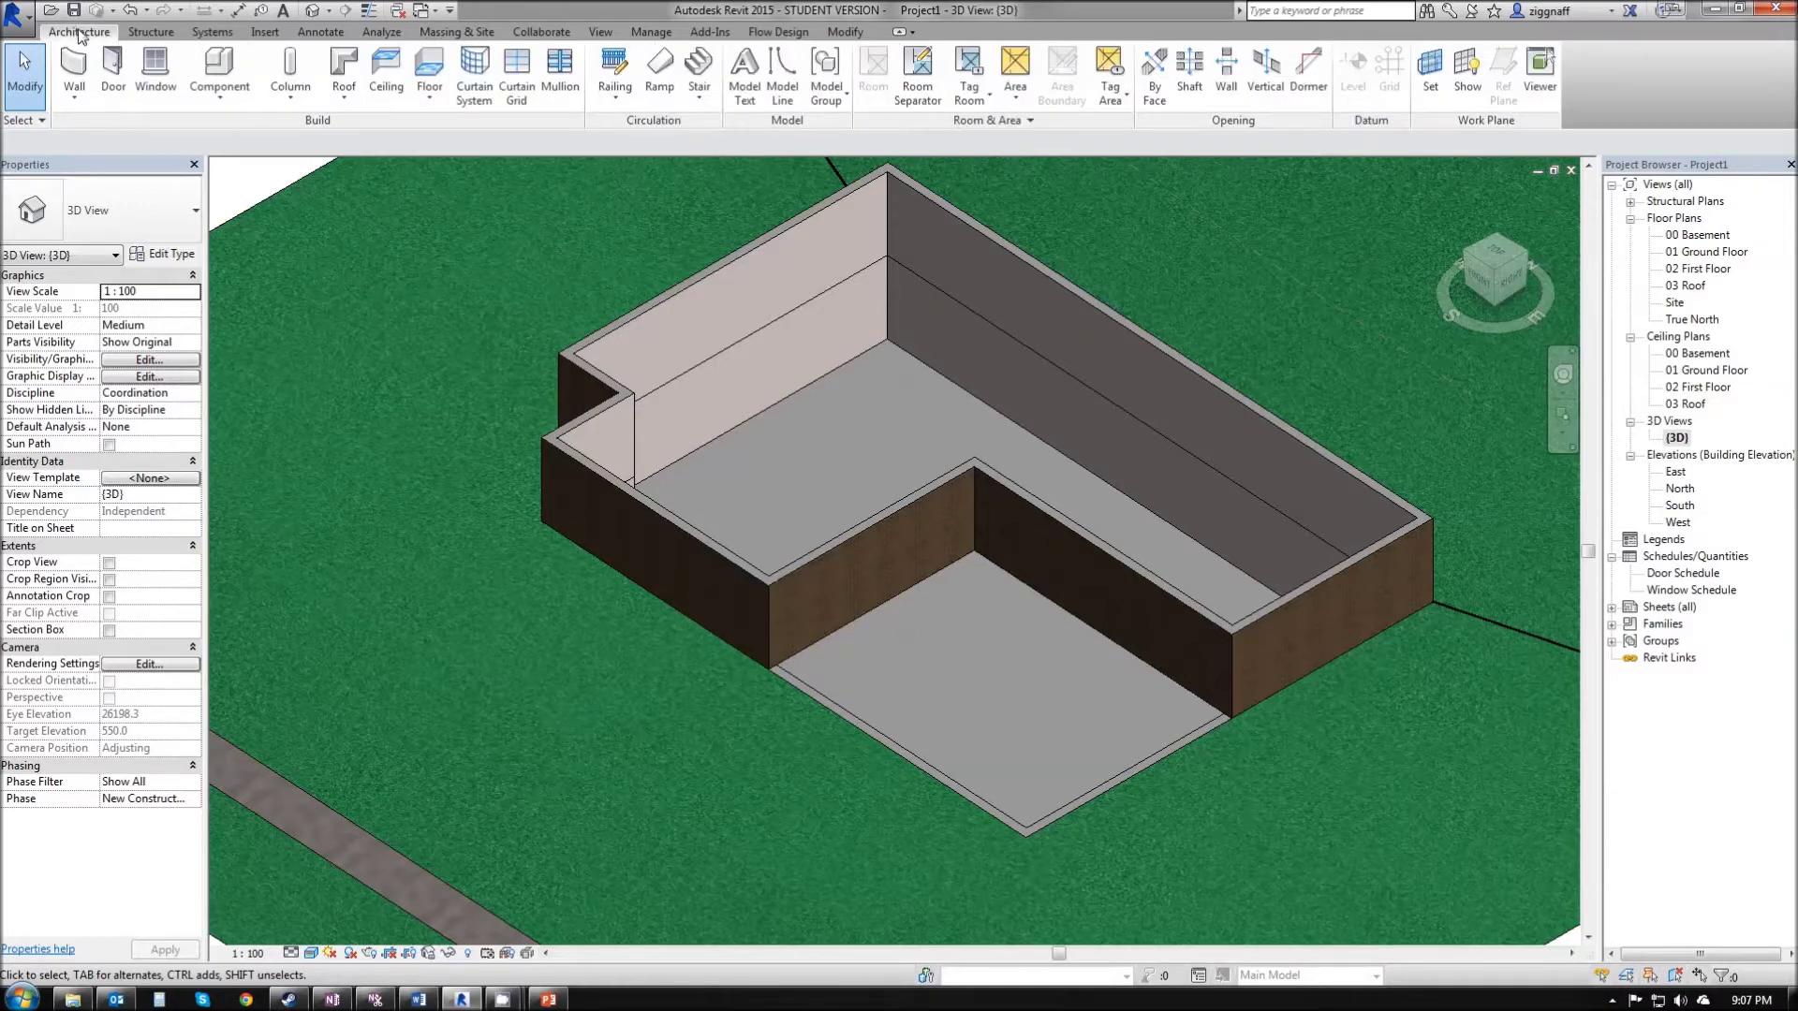
Step: On the 00 Basement plan, create a Generic 150mm floor by picking the six surrounding walls
double_click(1705, 235)
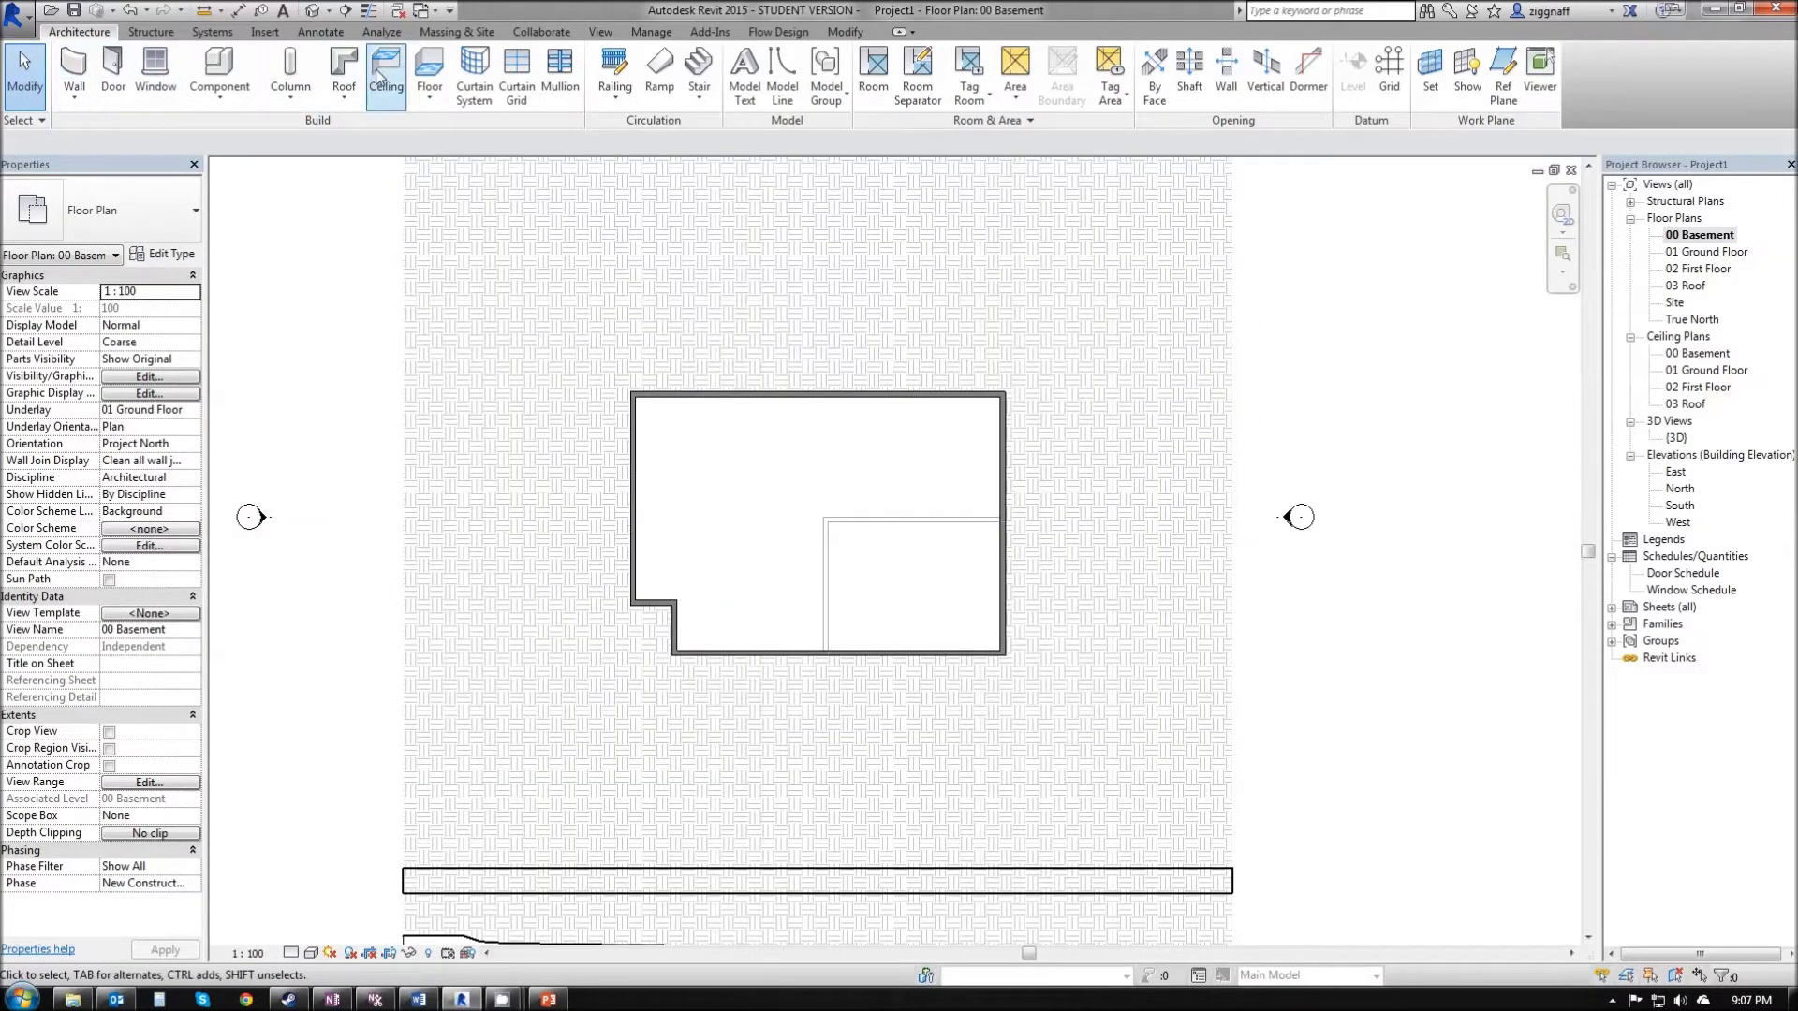
left_click(429, 74)
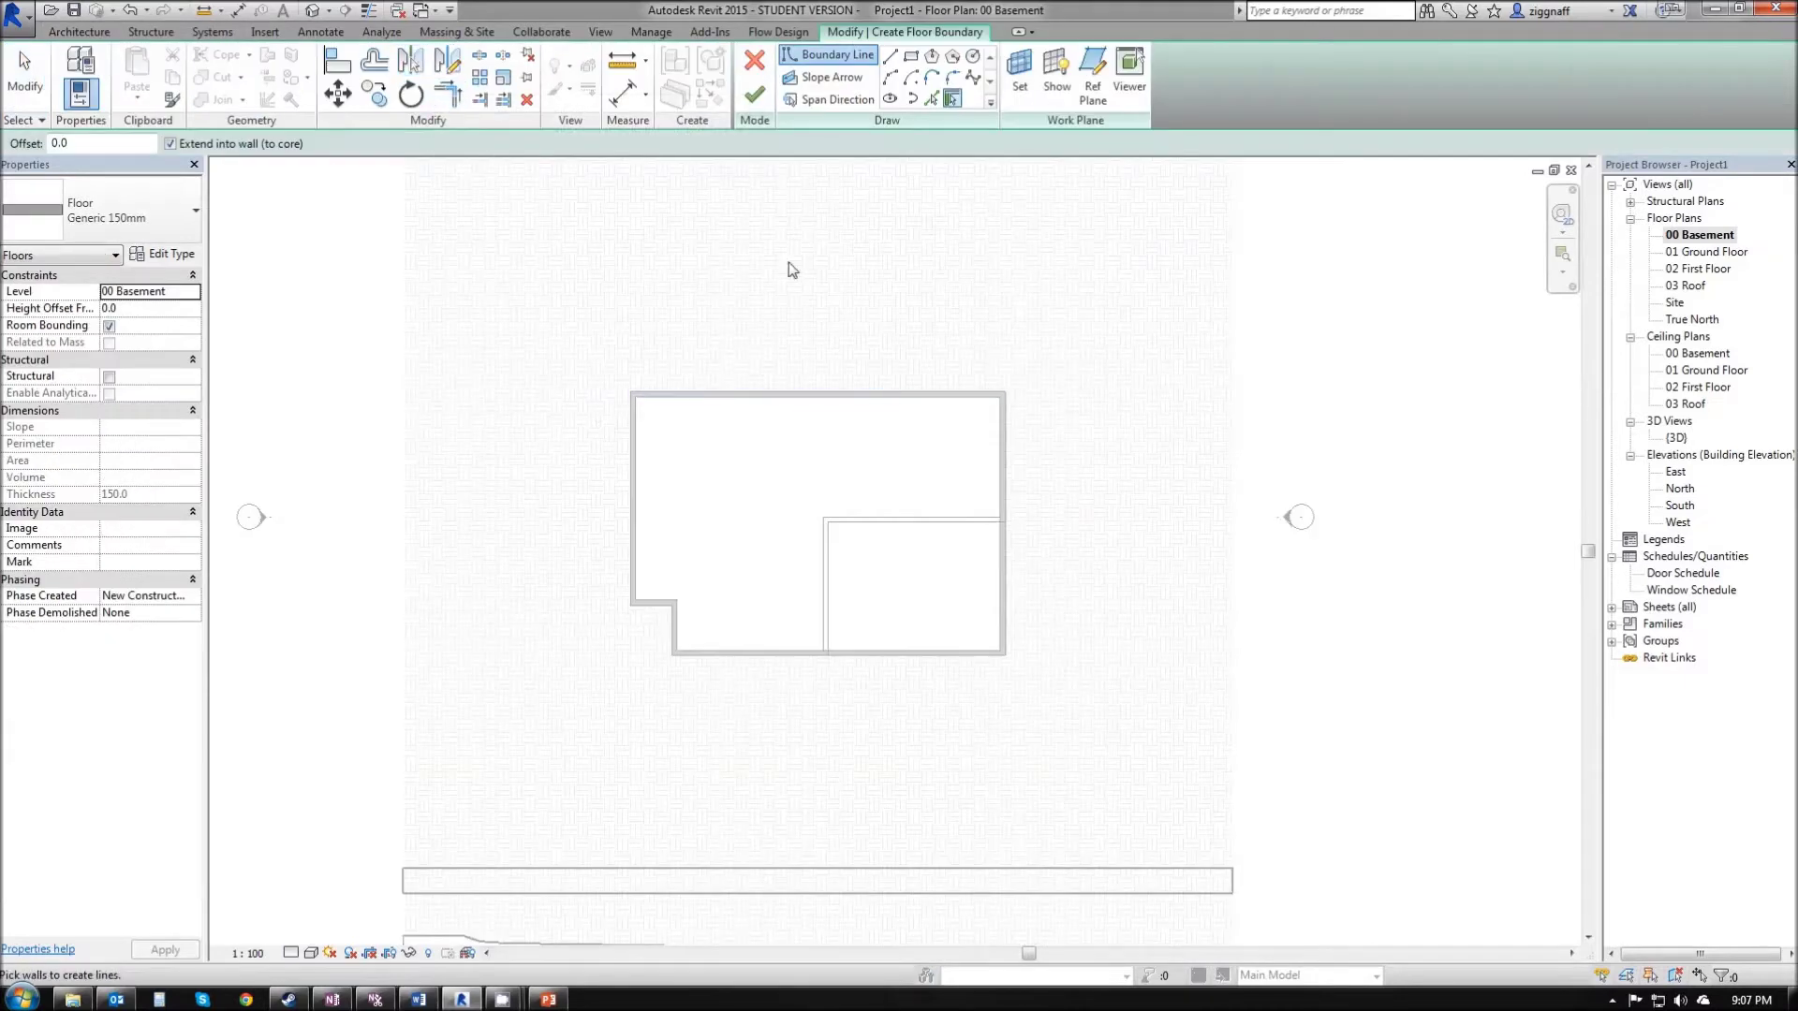
left_click(701, 402)
left_click(636, 477)
left_click(655, 601)
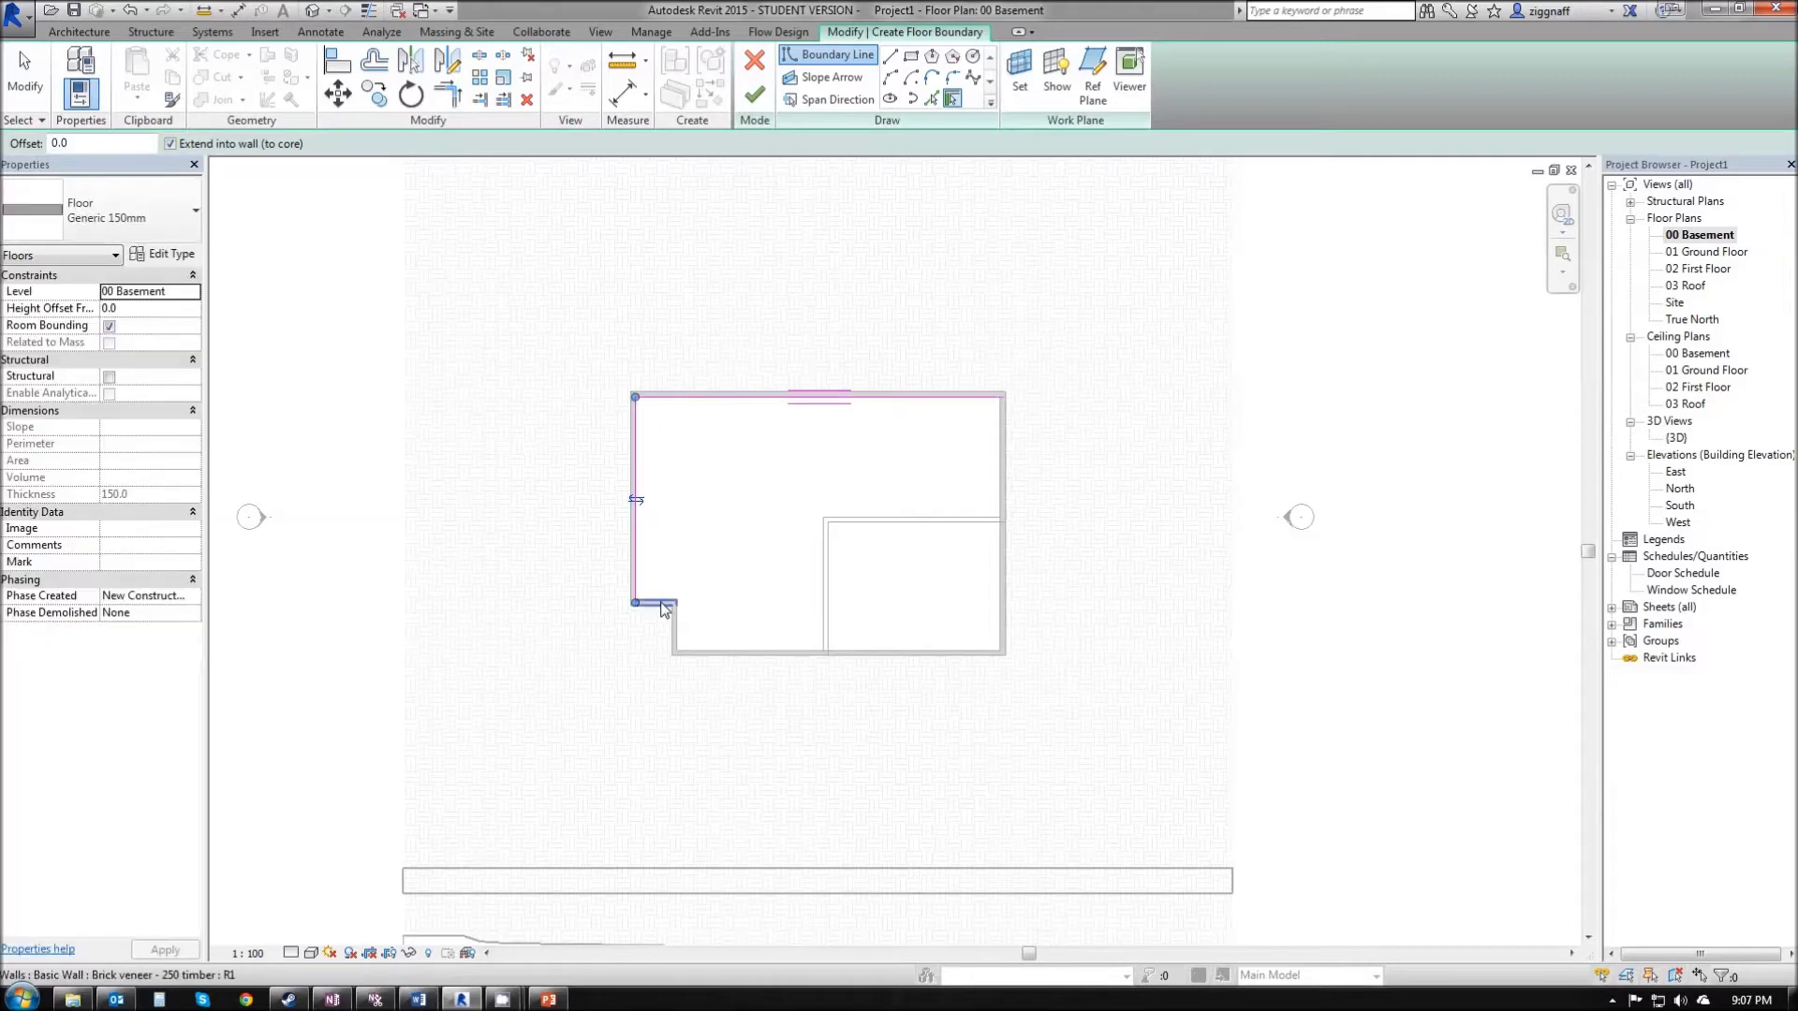
left_click(678, 631)
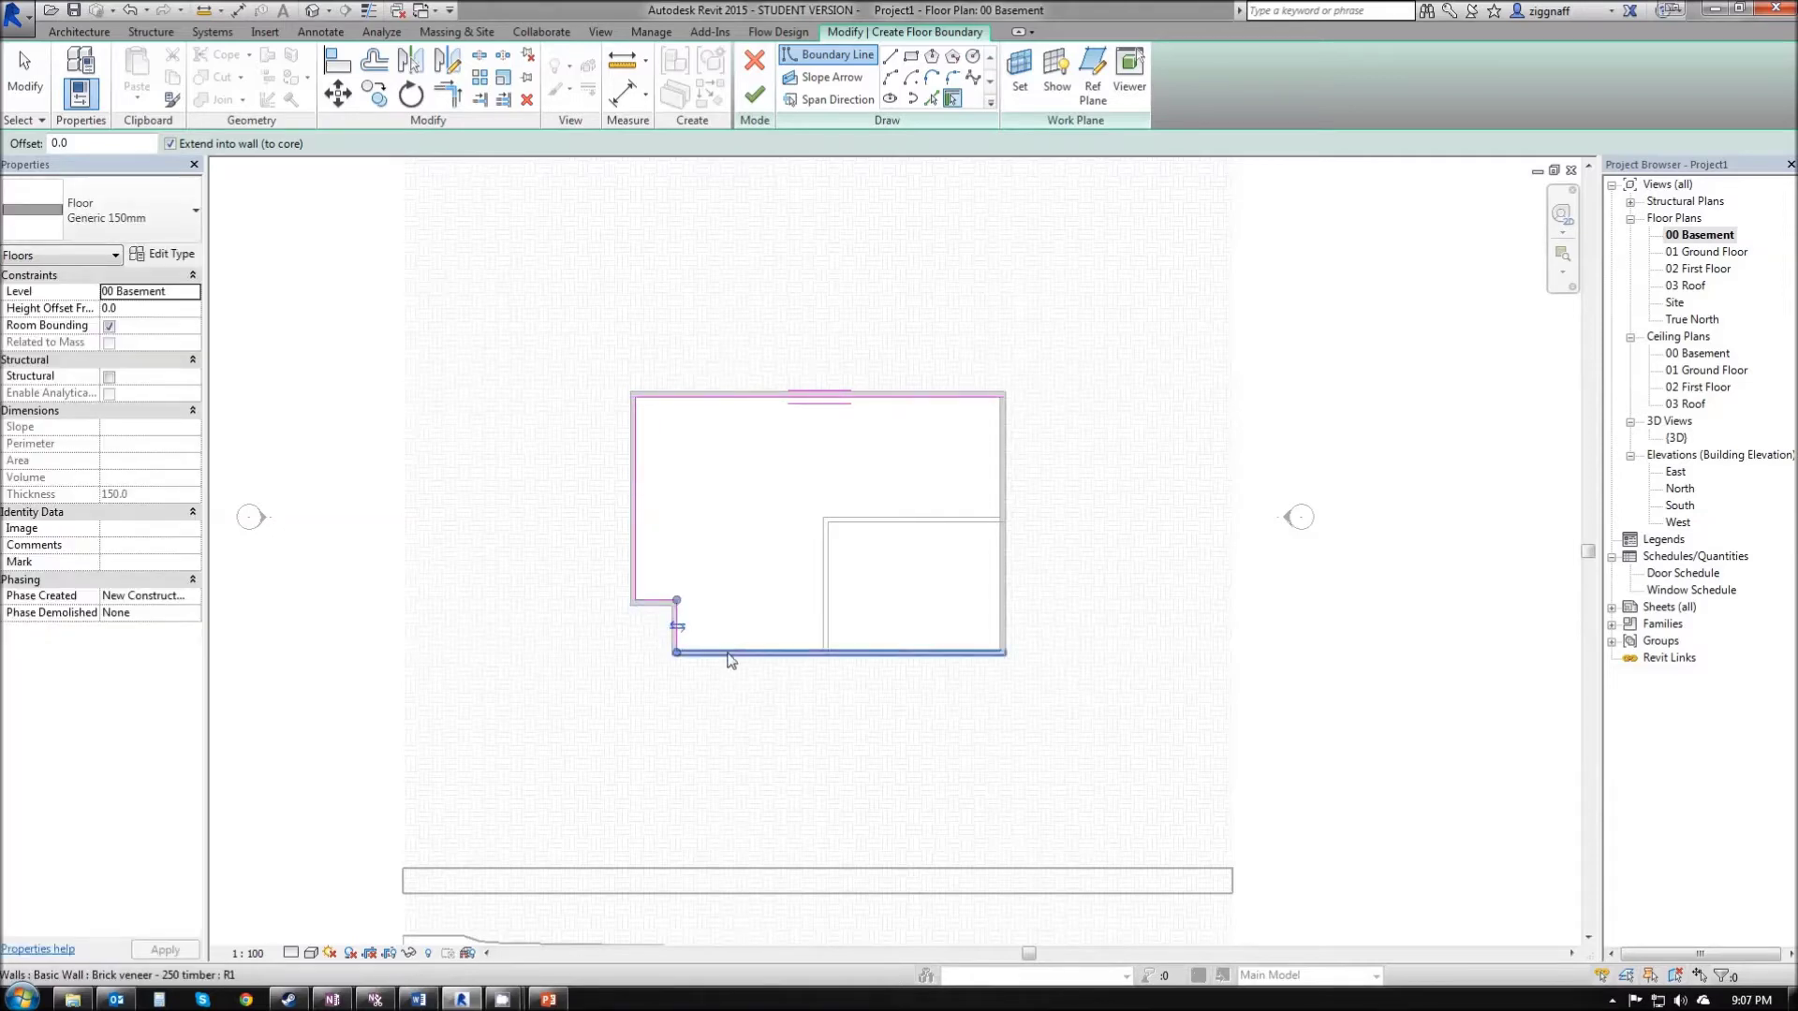
left_click(835, 653)
left_click(998, 637)
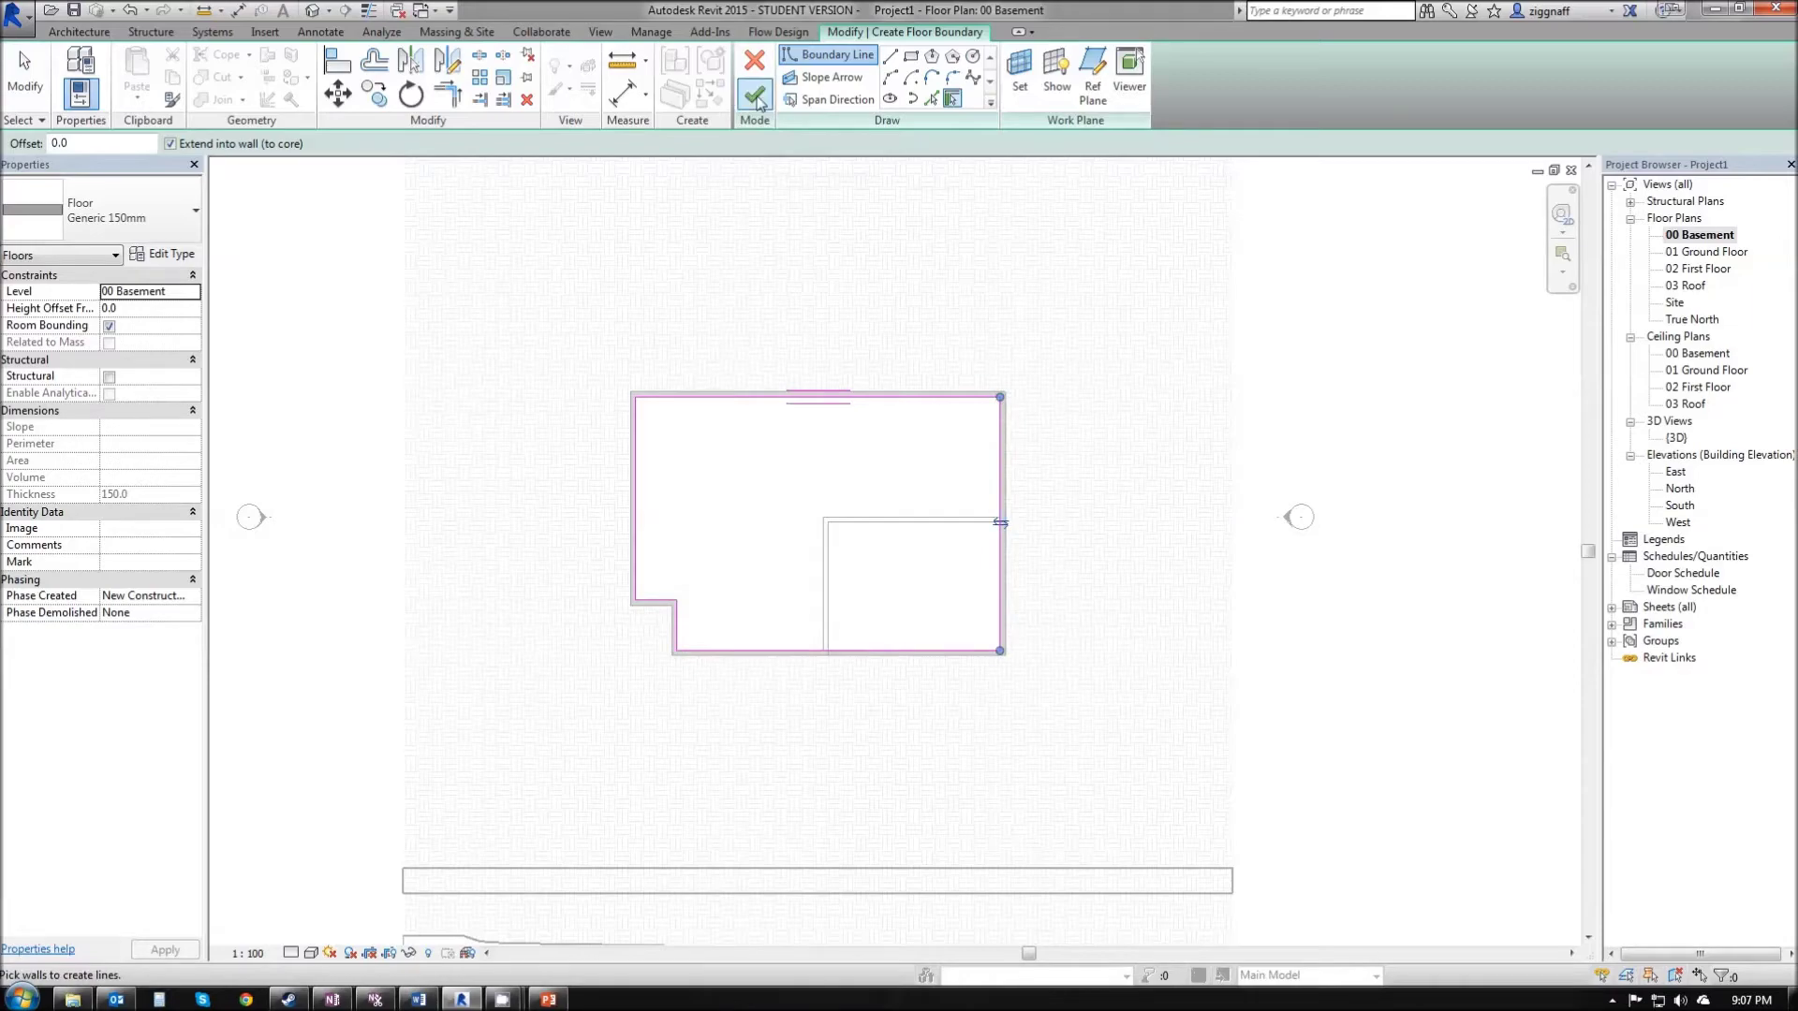
left_click(756, 98)
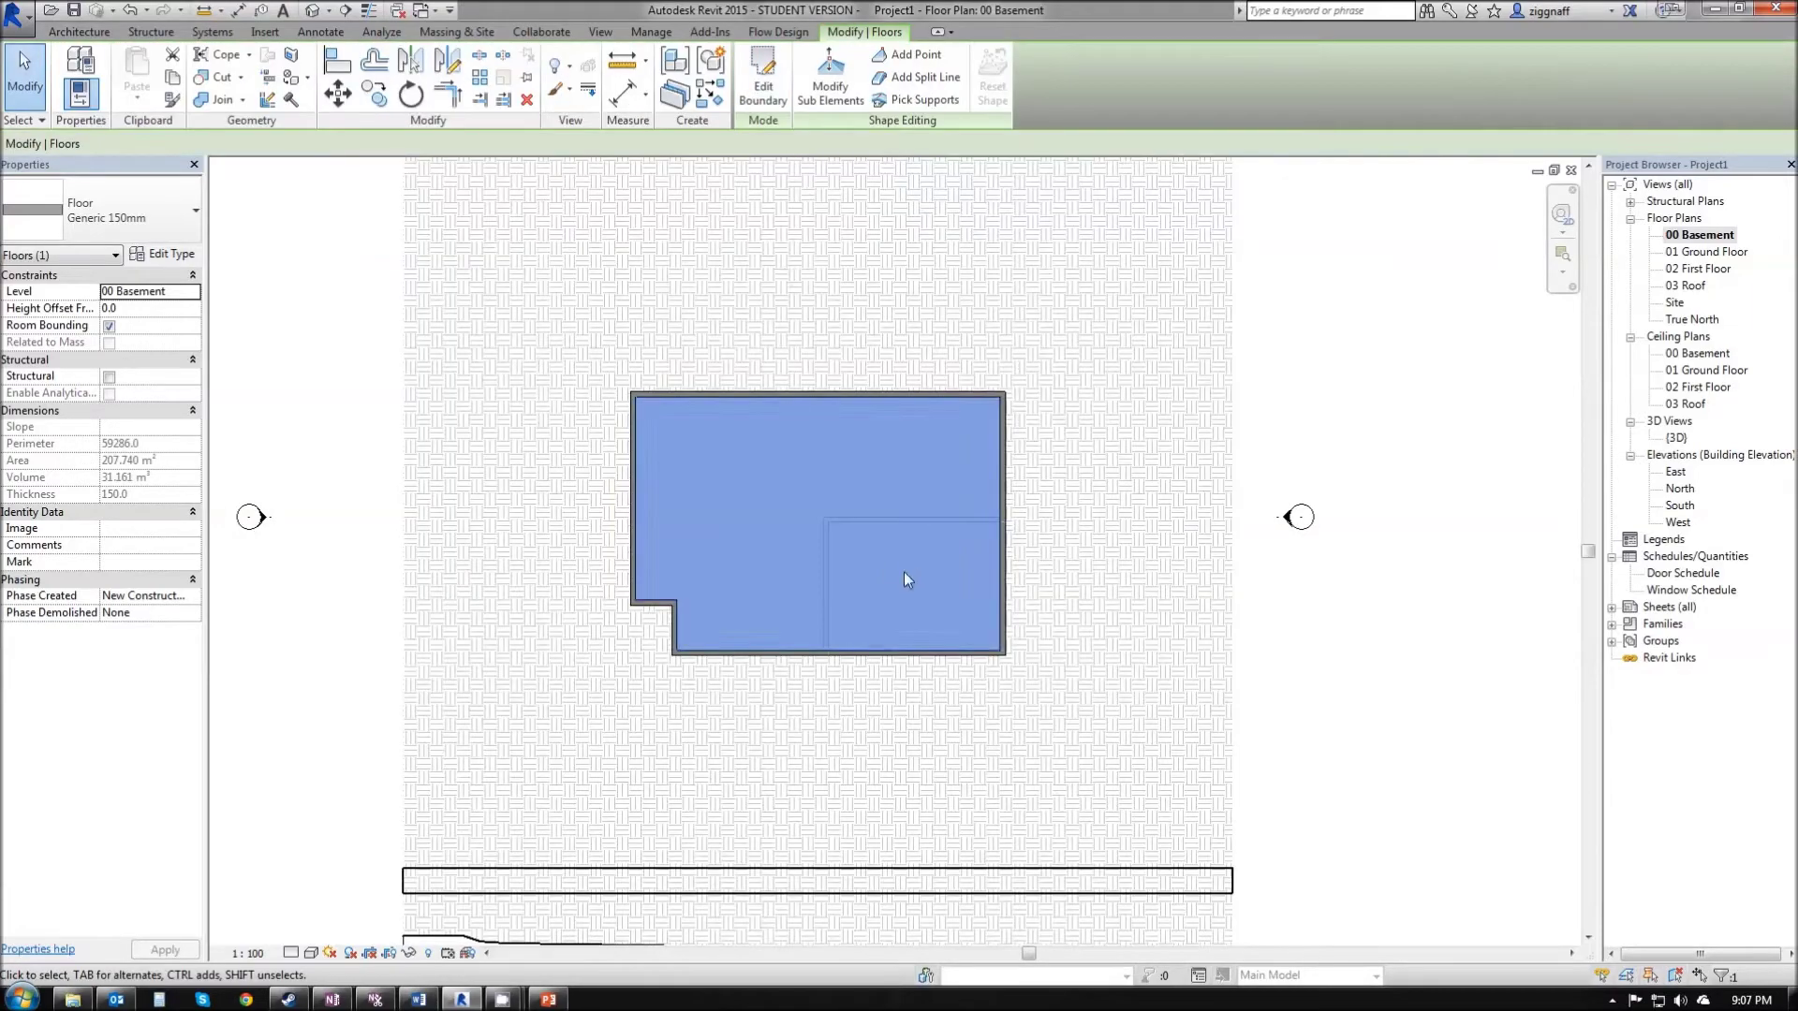
left_click(1371, 596)
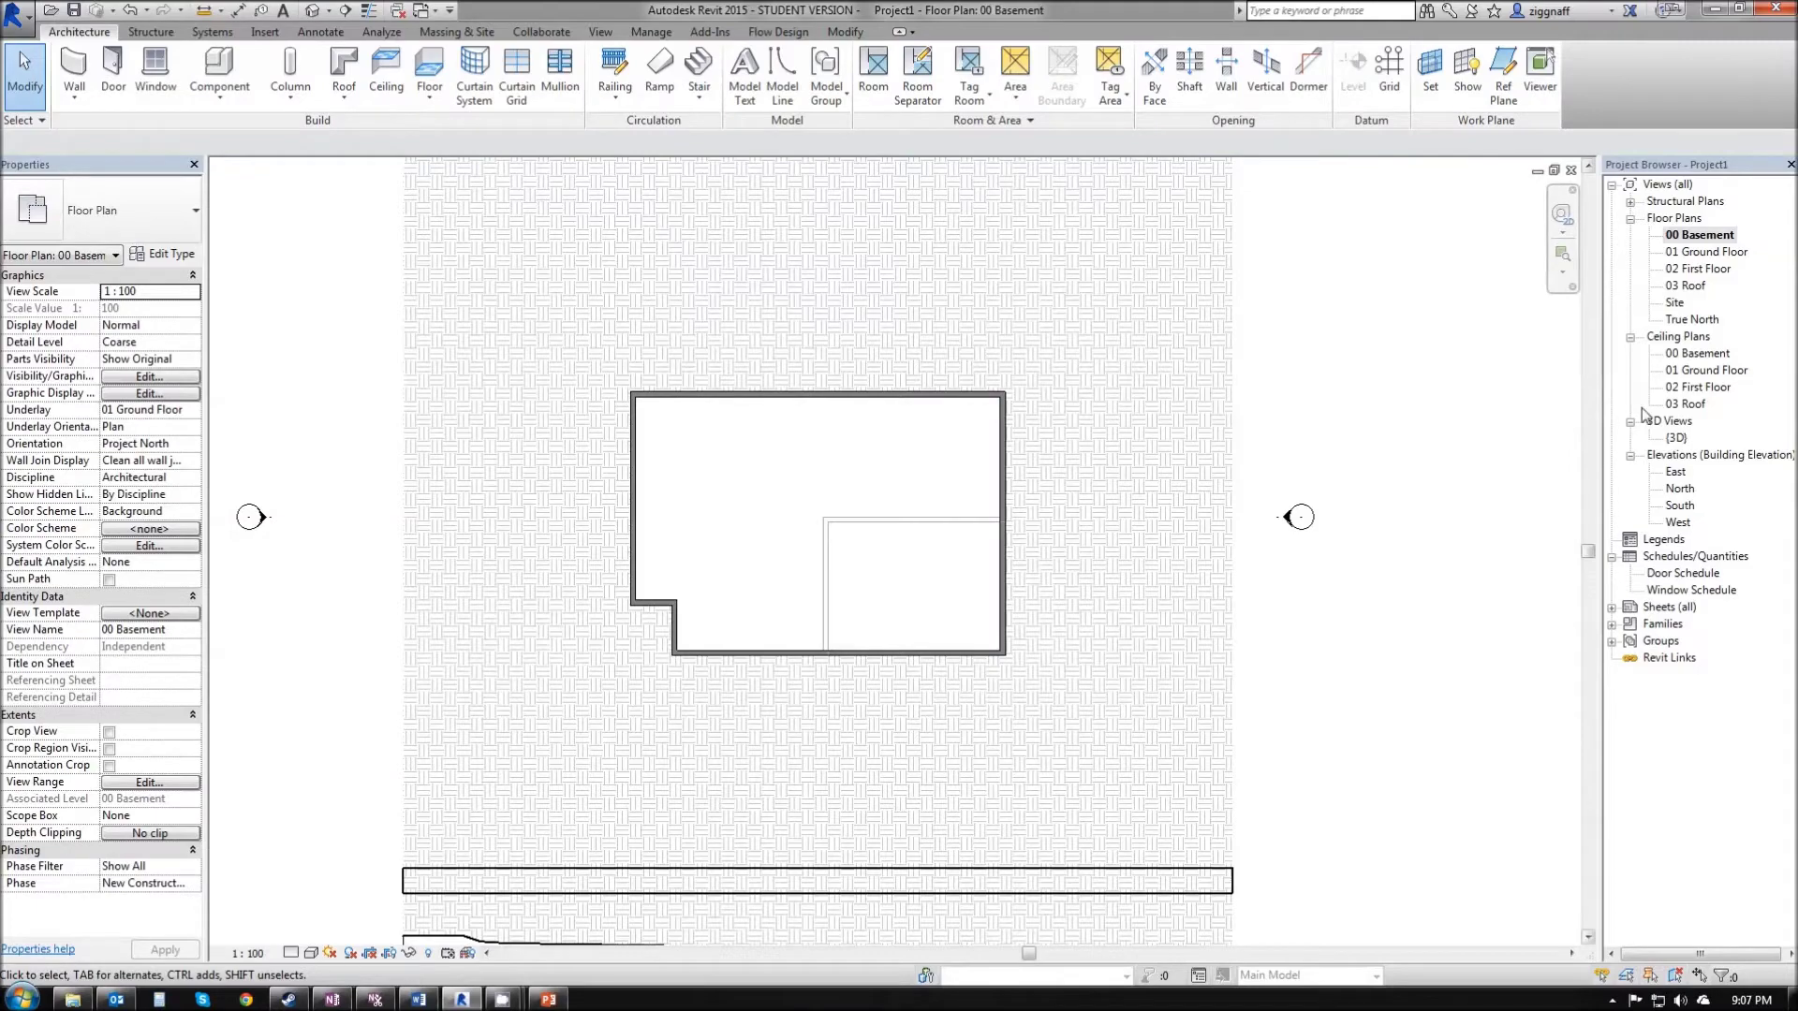
Step: Orbit the 3D view to a level side view of the basement floor against the terrain
double_click(1676, 438)
middle_click_drag(936, 581, 855, 619, "shift")
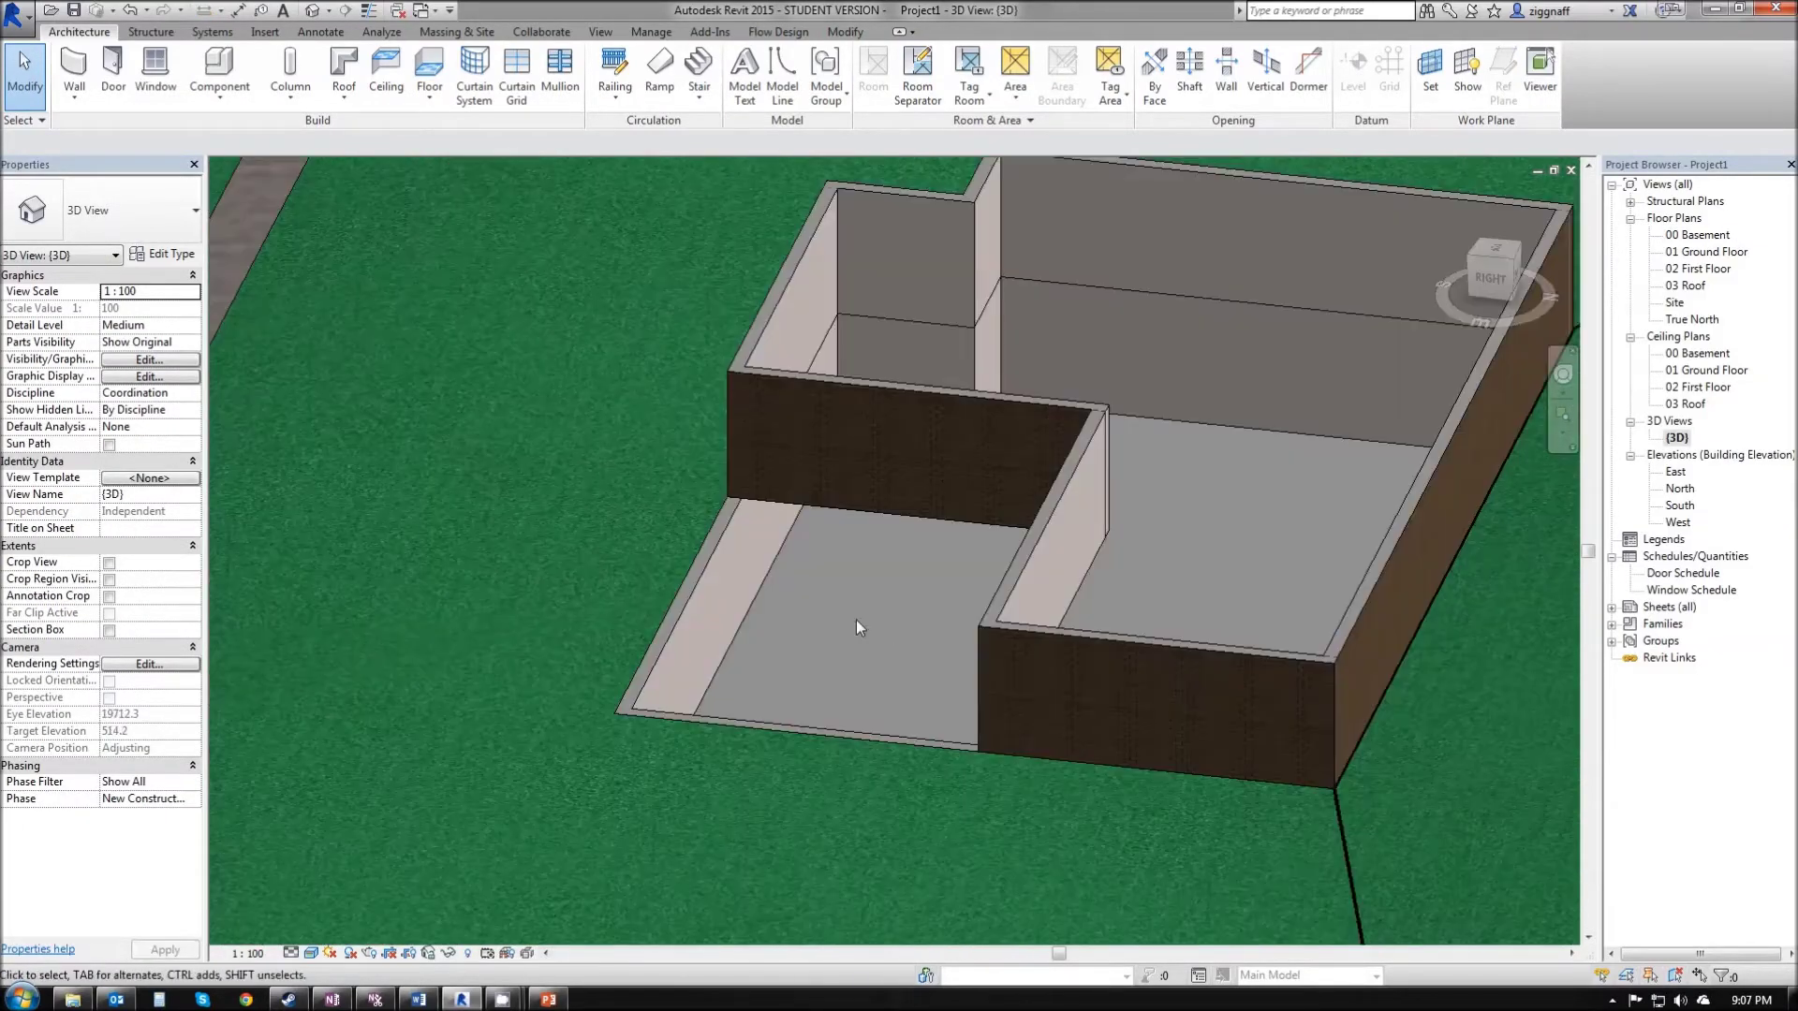
left_click(1260, 435)
middle_click_drag(885, 672, 929, 492, "shift")
middle_click_drag(912, 590, 850, 727, "shift")
scroll(847, 735, "up", 5)
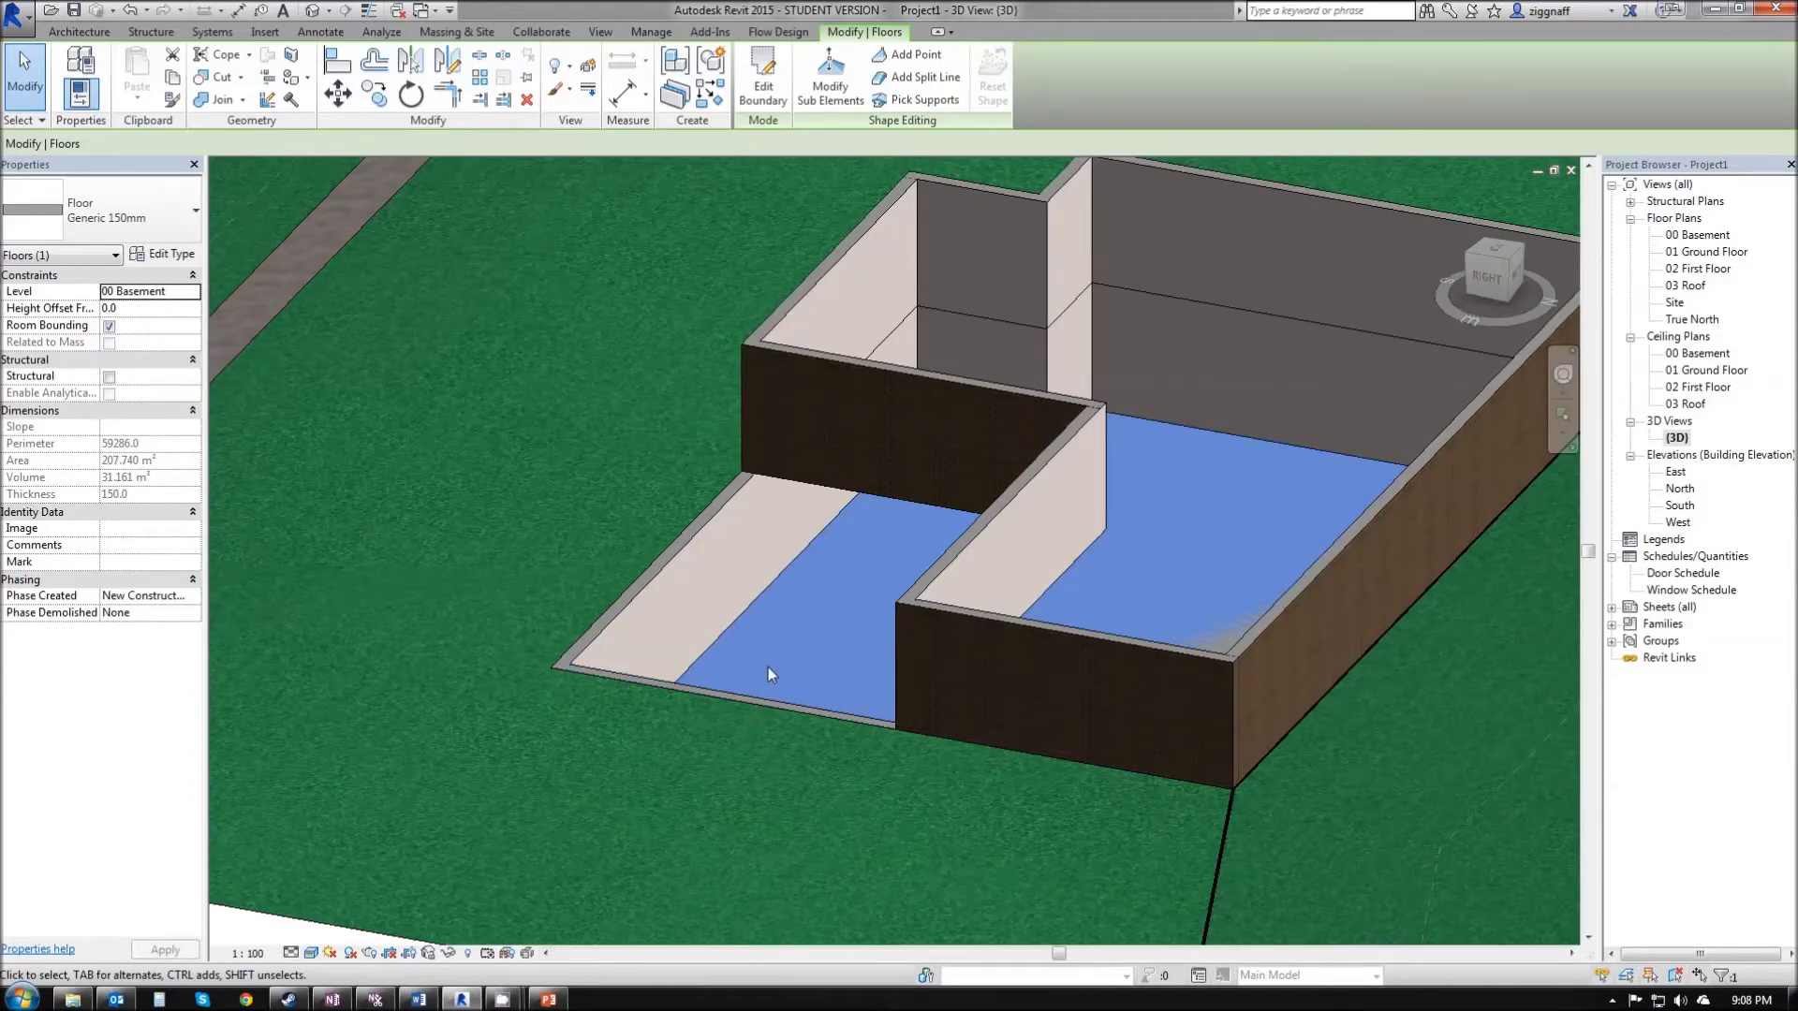
middle_click_drag(774, 743, 717, 726, "shift")
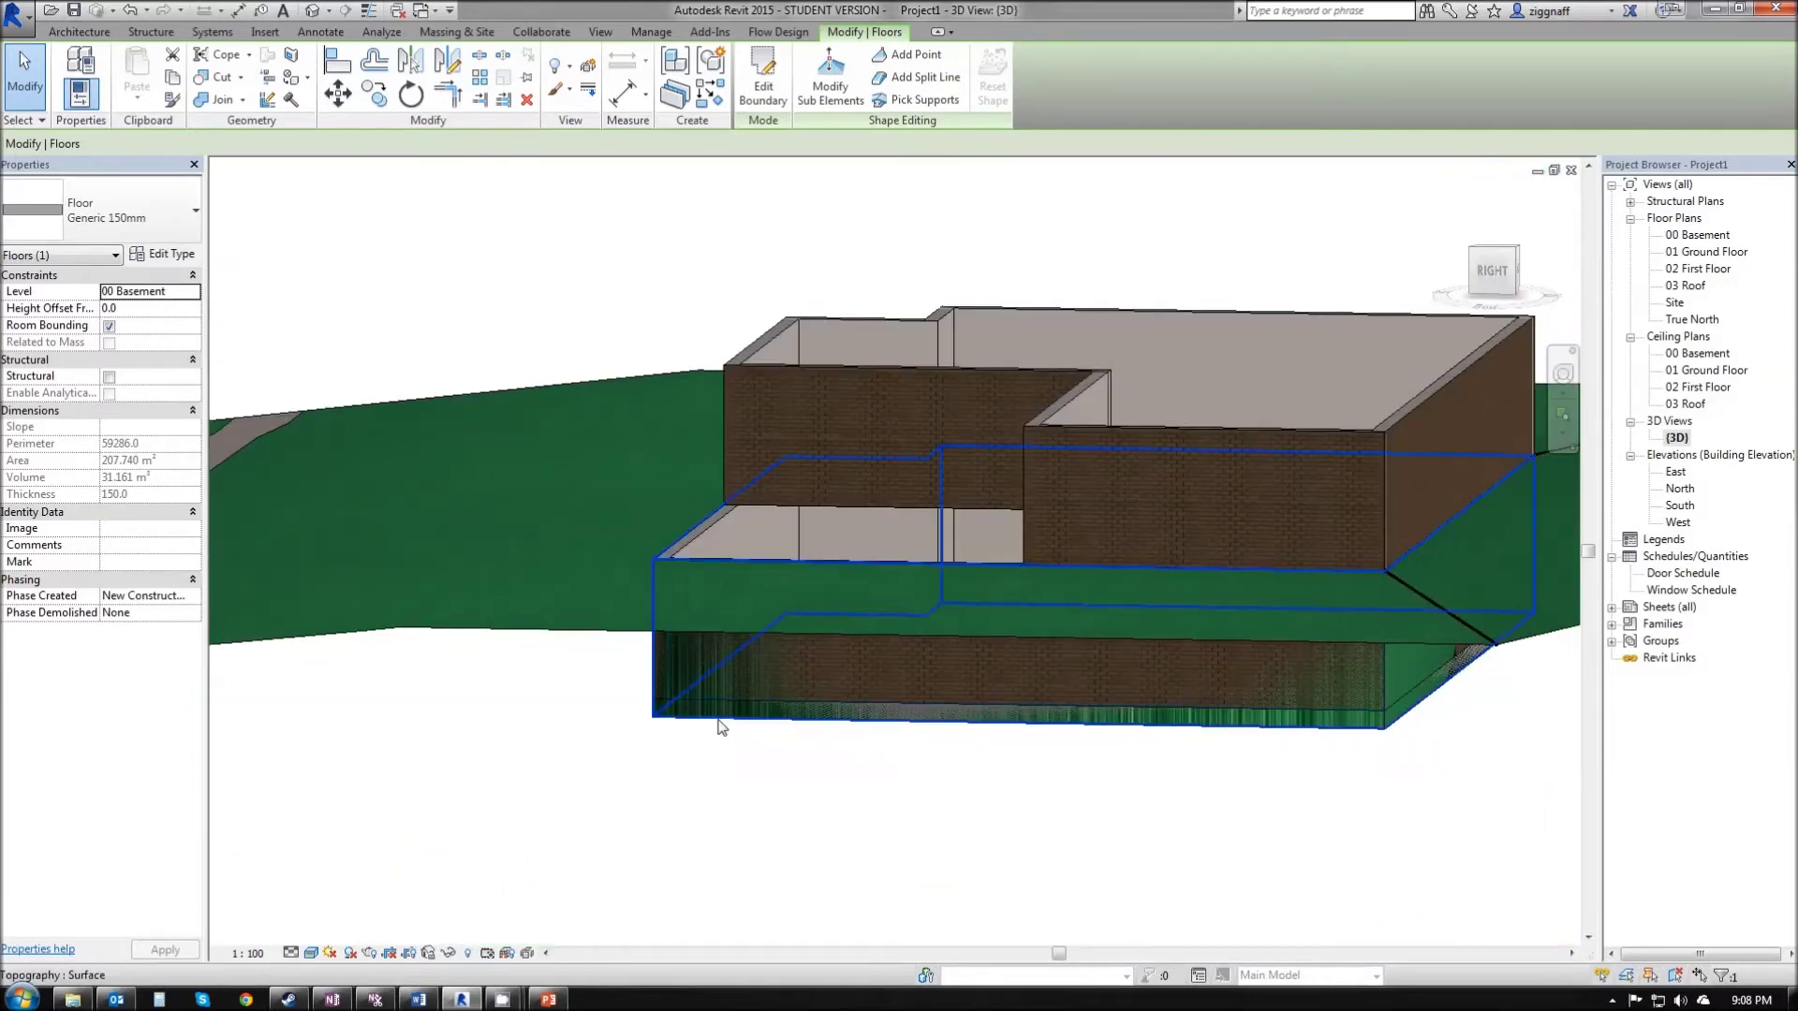
left_click(821, 720)
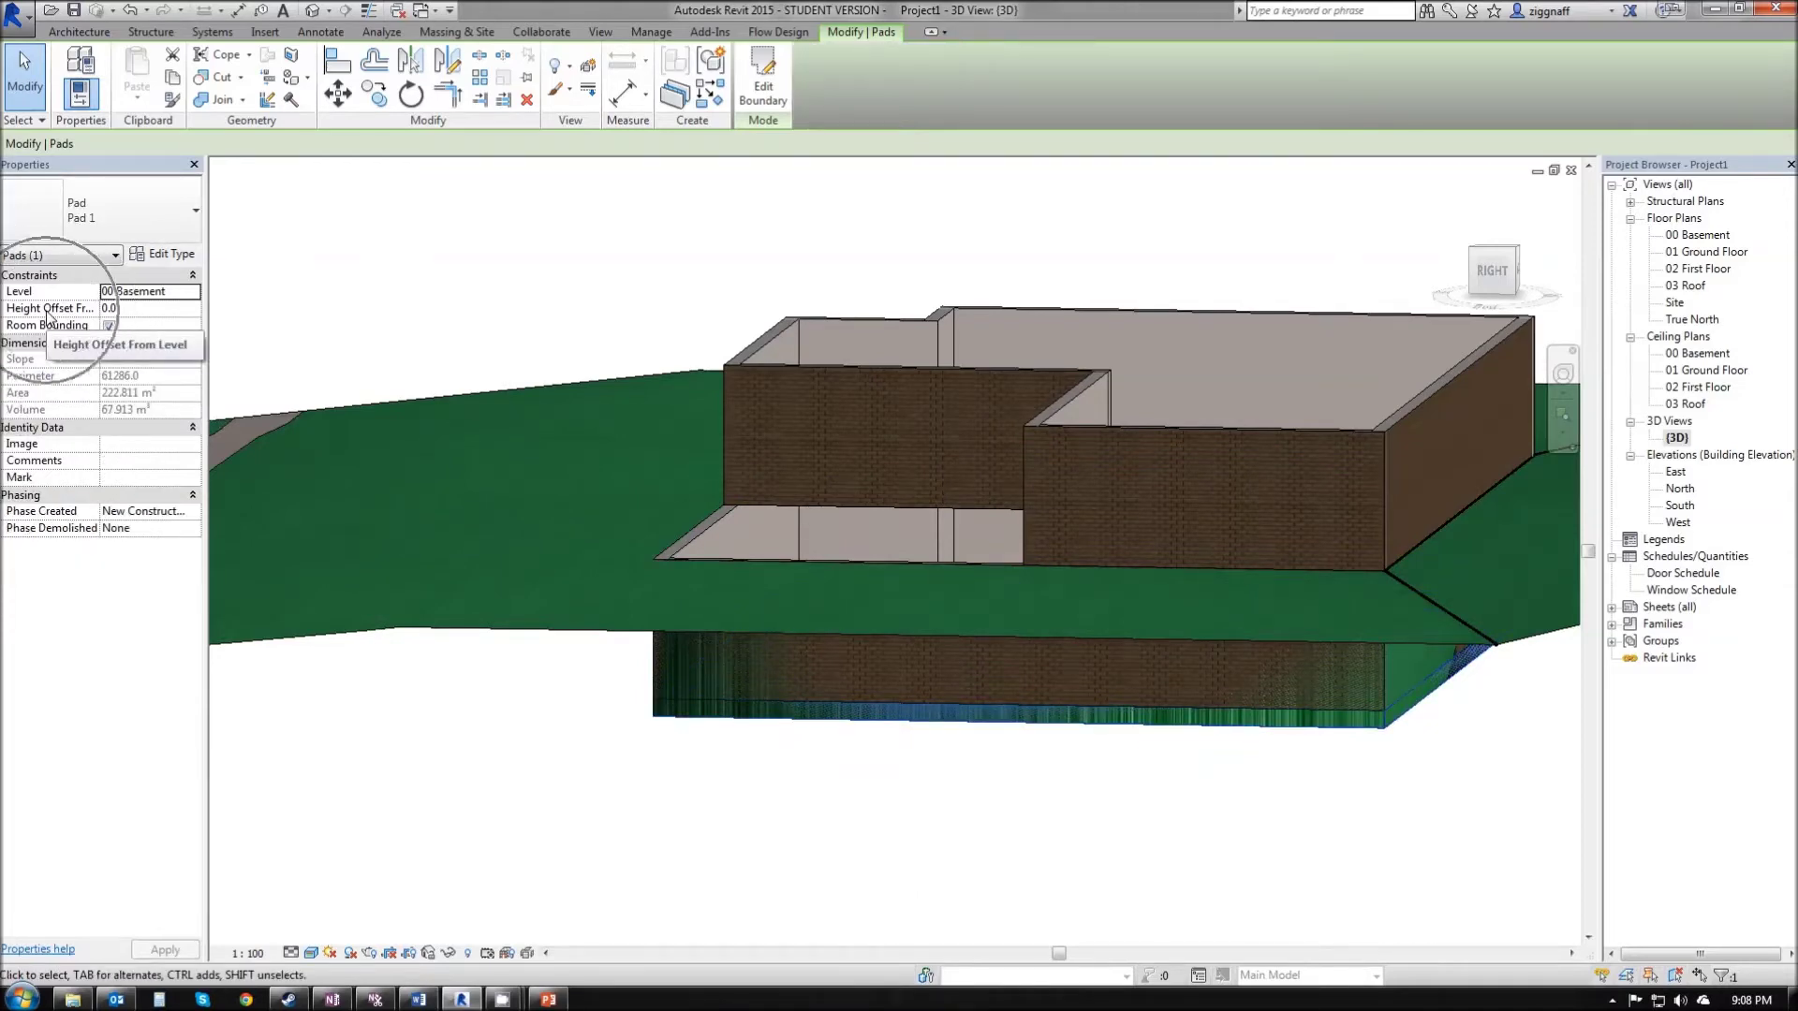
Step: Set the building pad's Height Offset From Level to -150
left_click(133, 311)
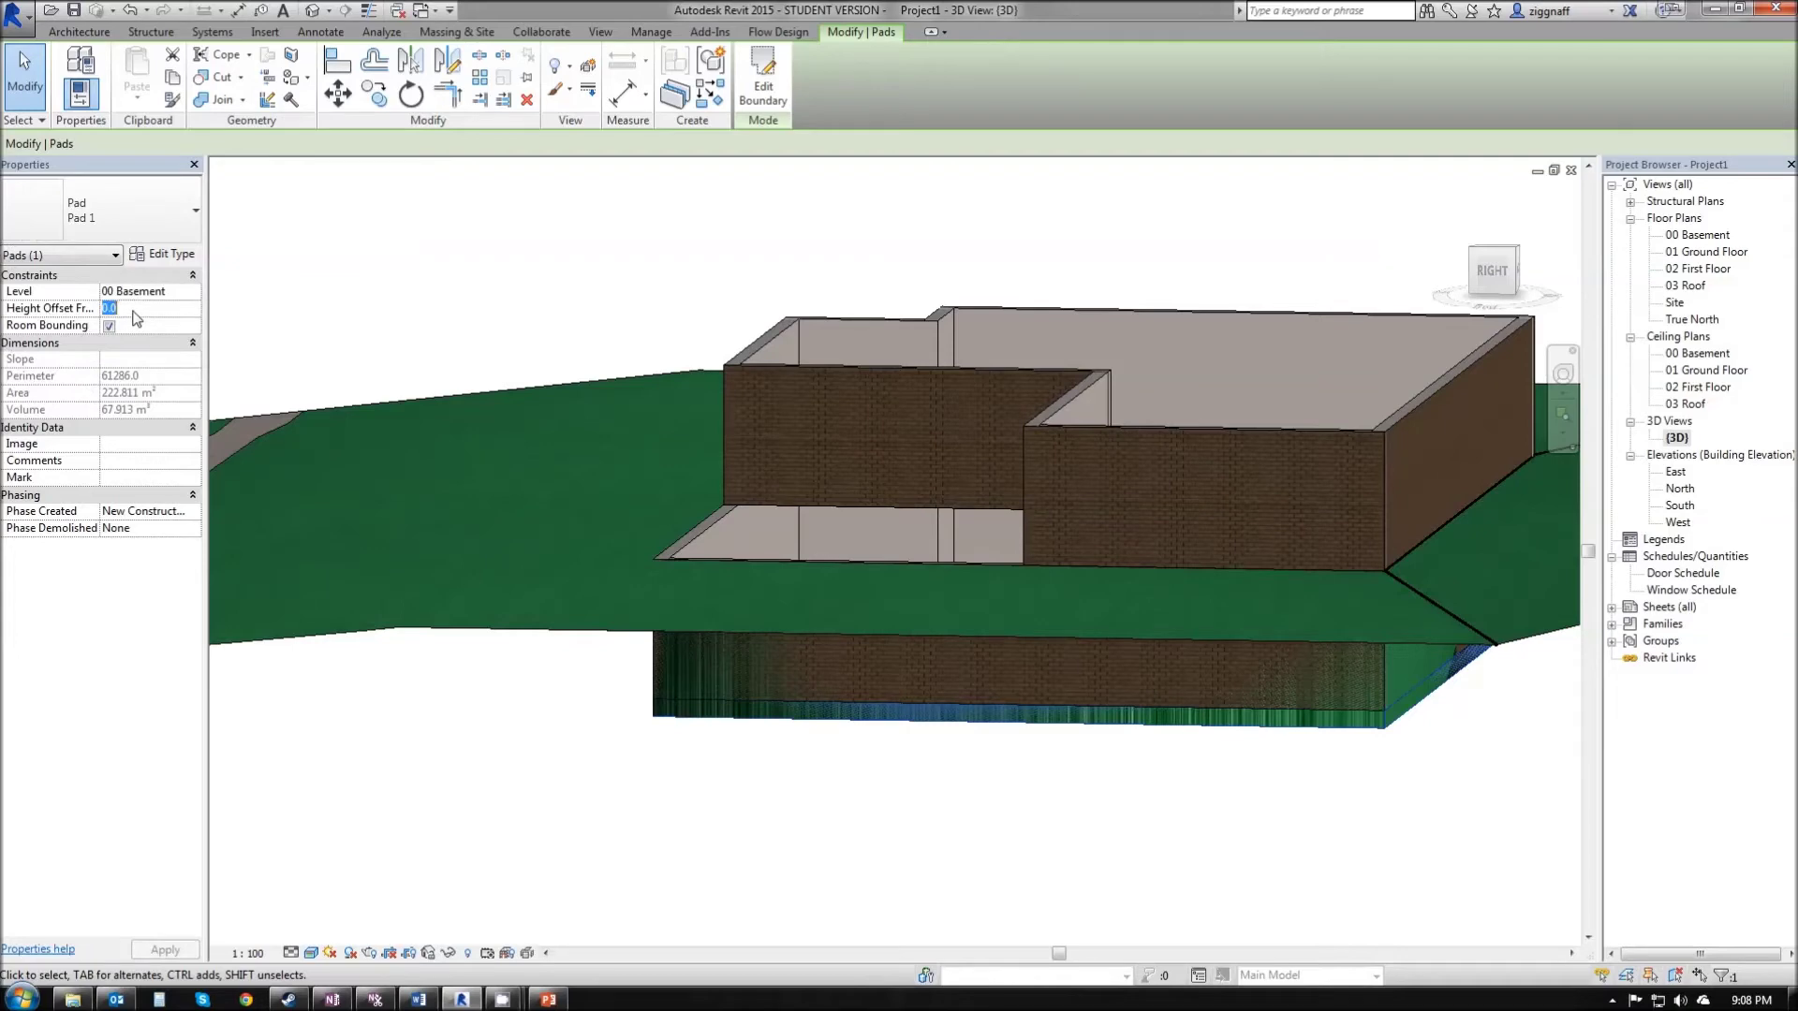
type("-150")
key("Return")
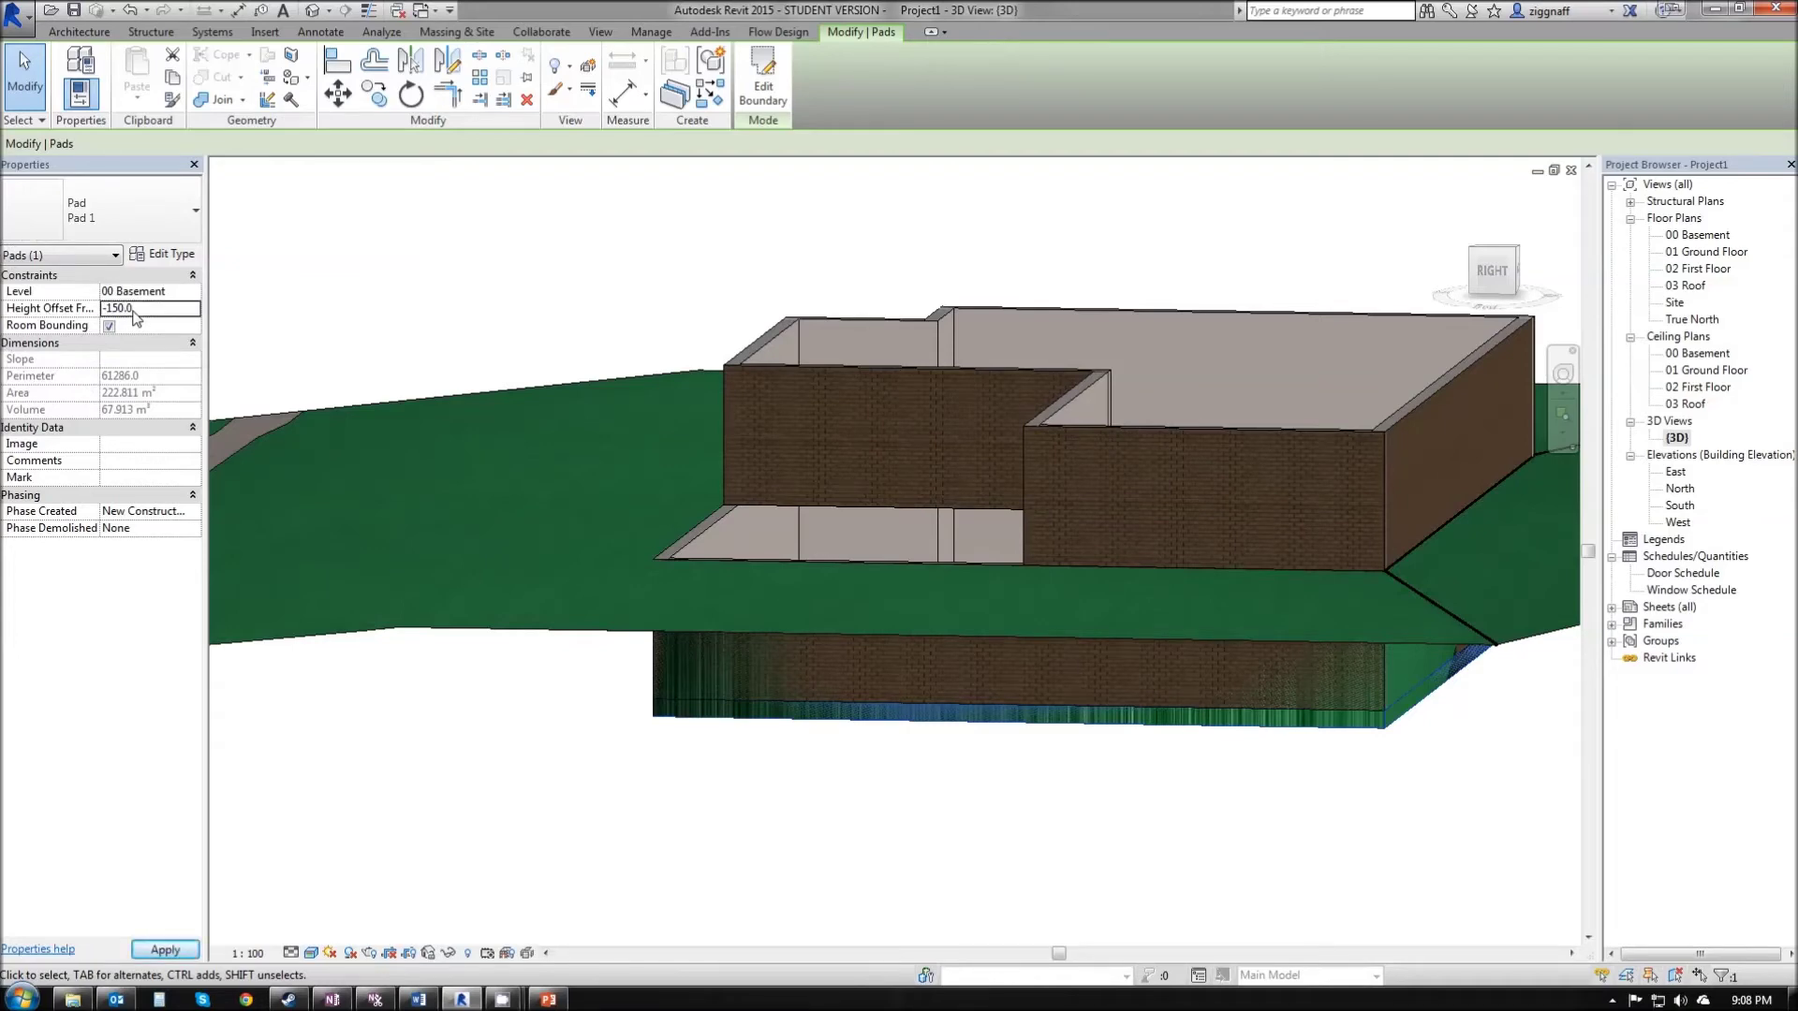
left_click(750, 786)
scroll(857, 732, "up", 3)
scroll(858, 732, "up", 2)
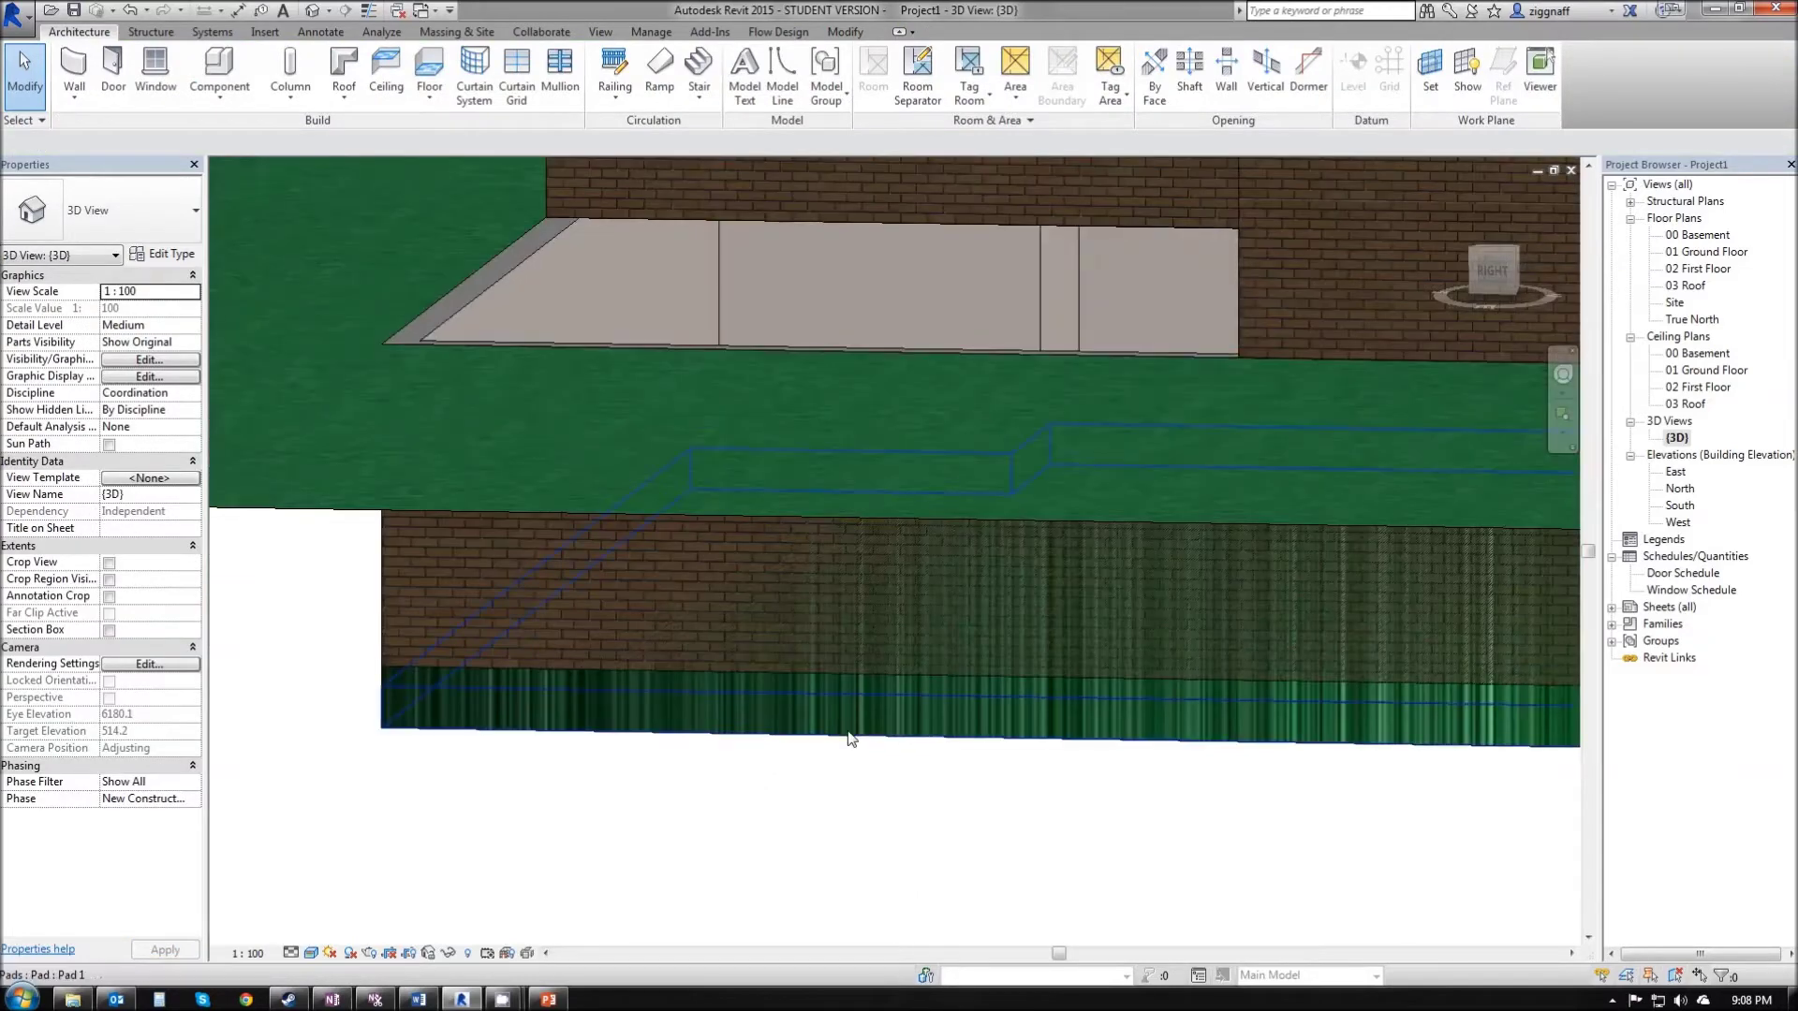
left_click(846, 730)
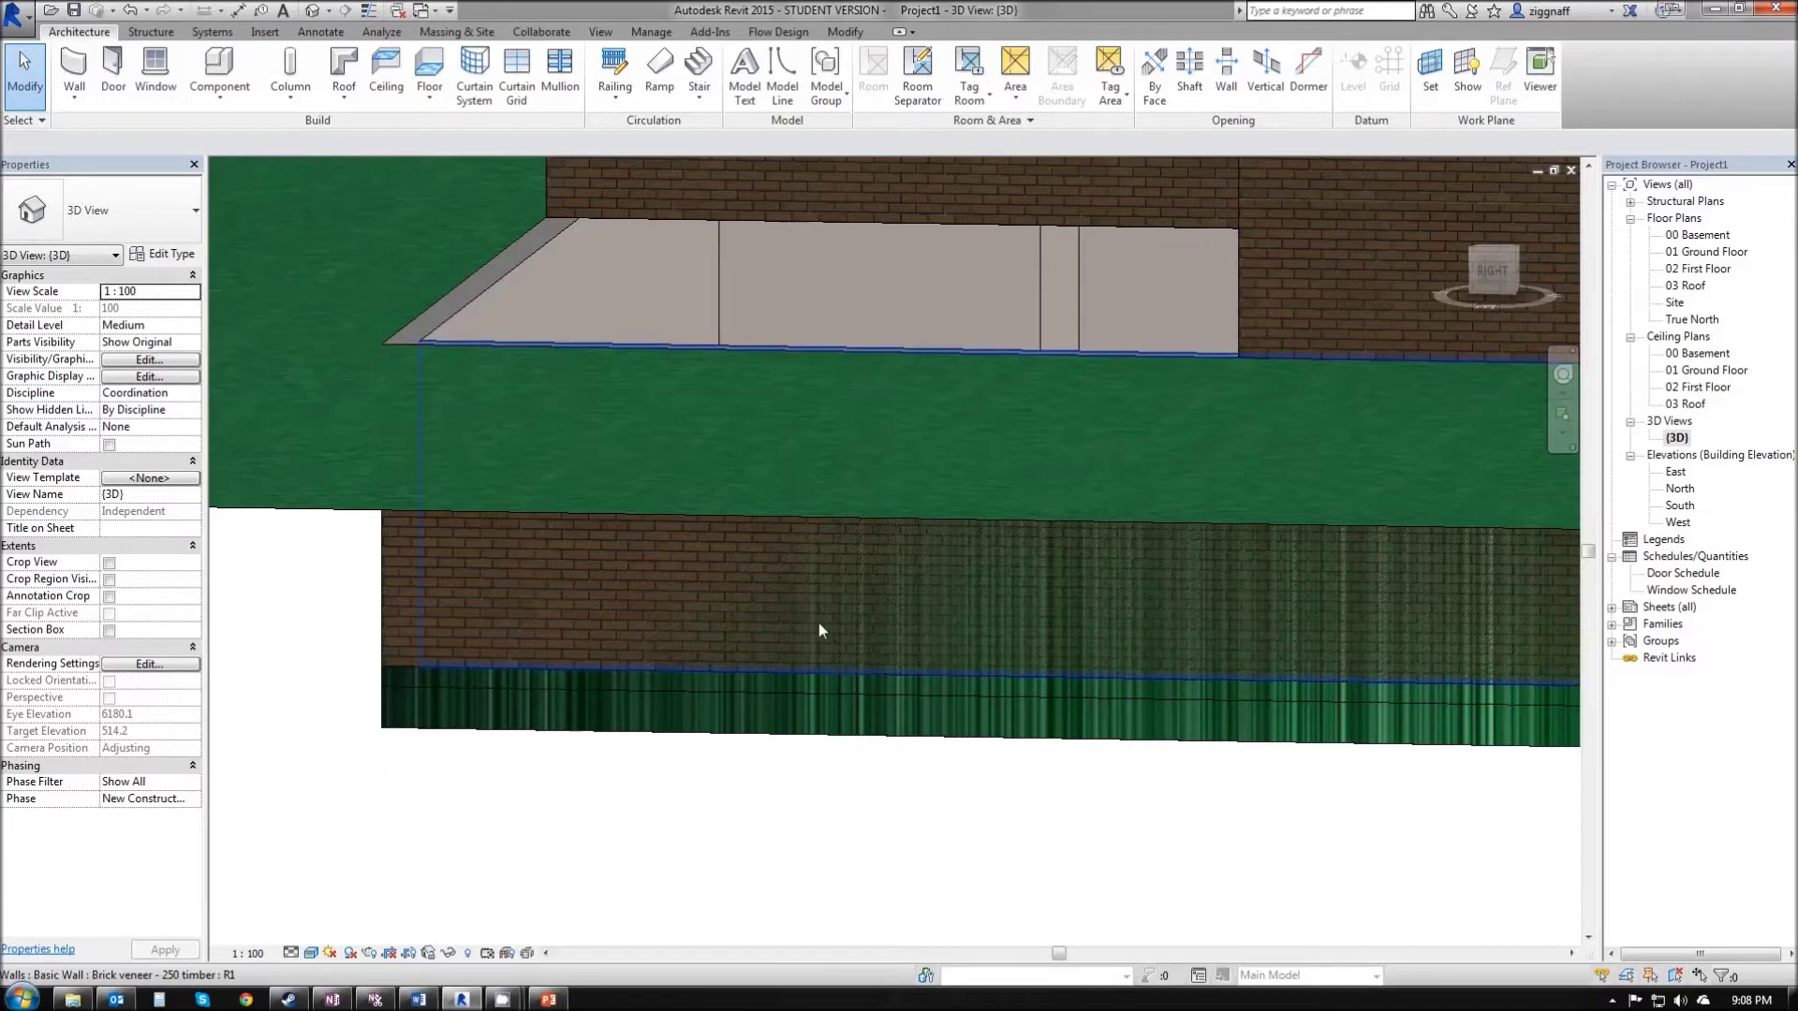
scroll(806, 626, "down", 3)
scroll(805, 622, "down", 2)
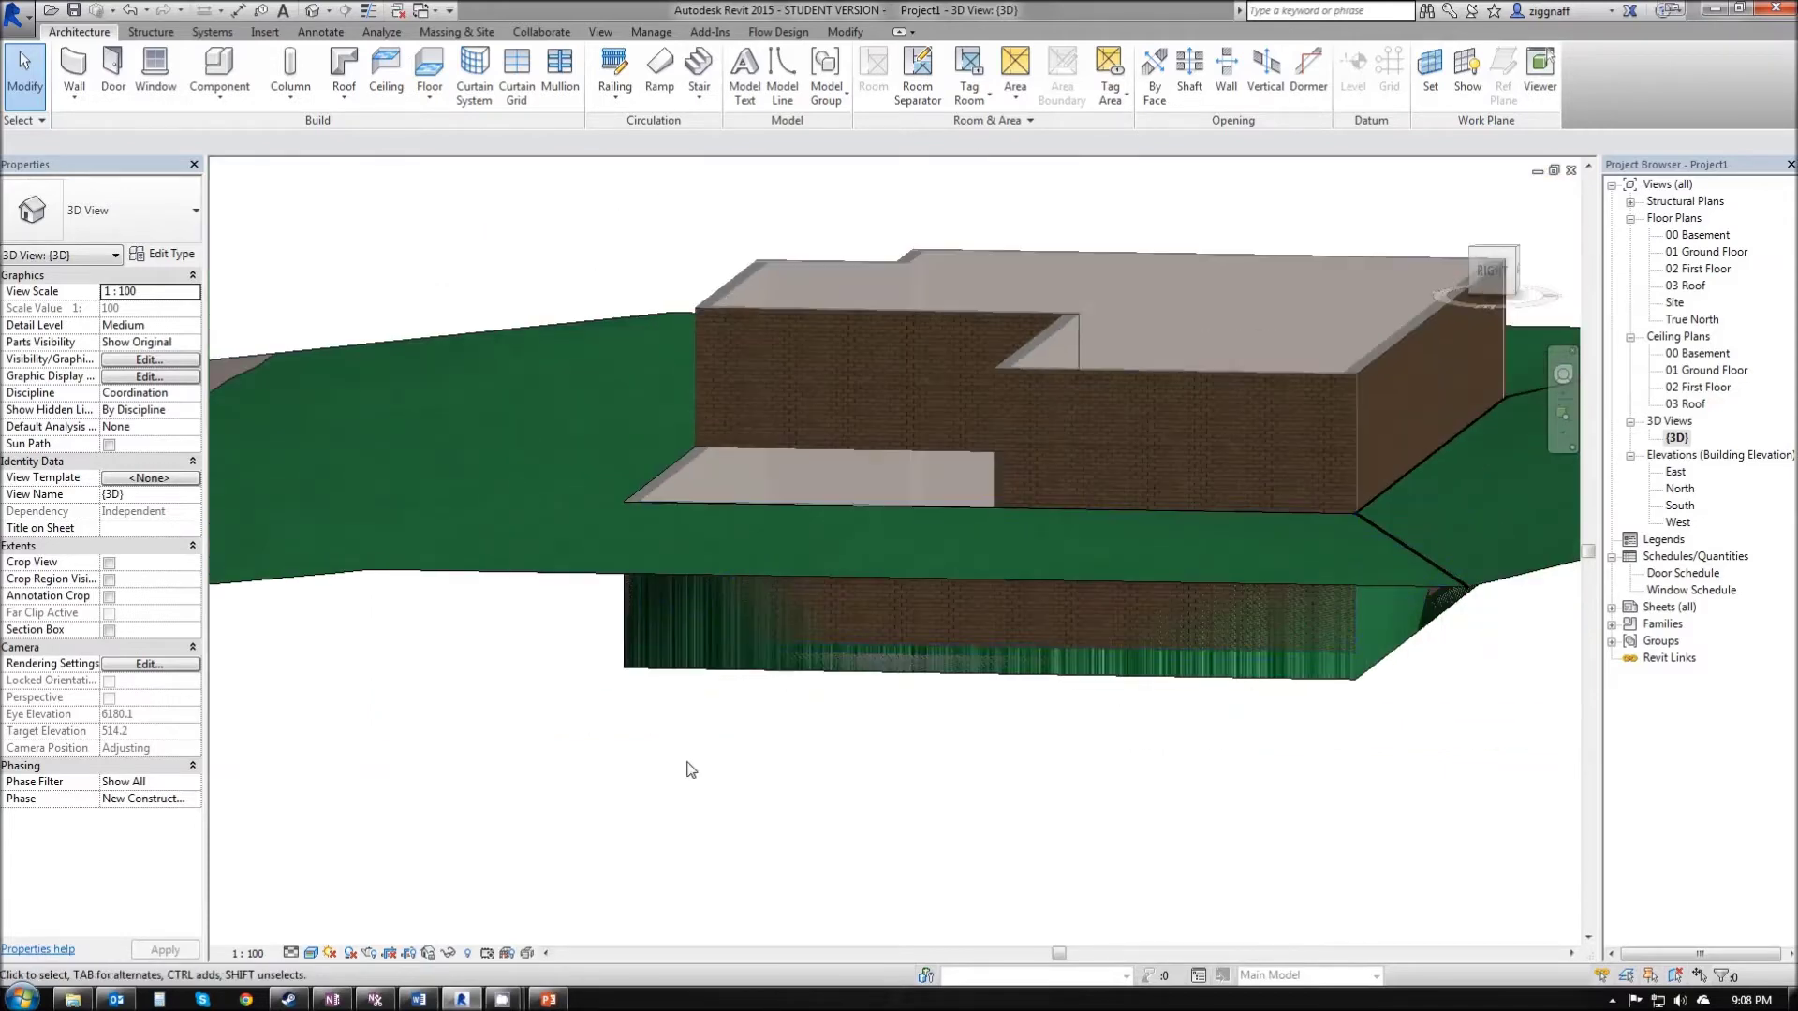
Step: Recheck the pad, basement floor and terrain, then orbit to look down into the basement
left_click(764, 654)
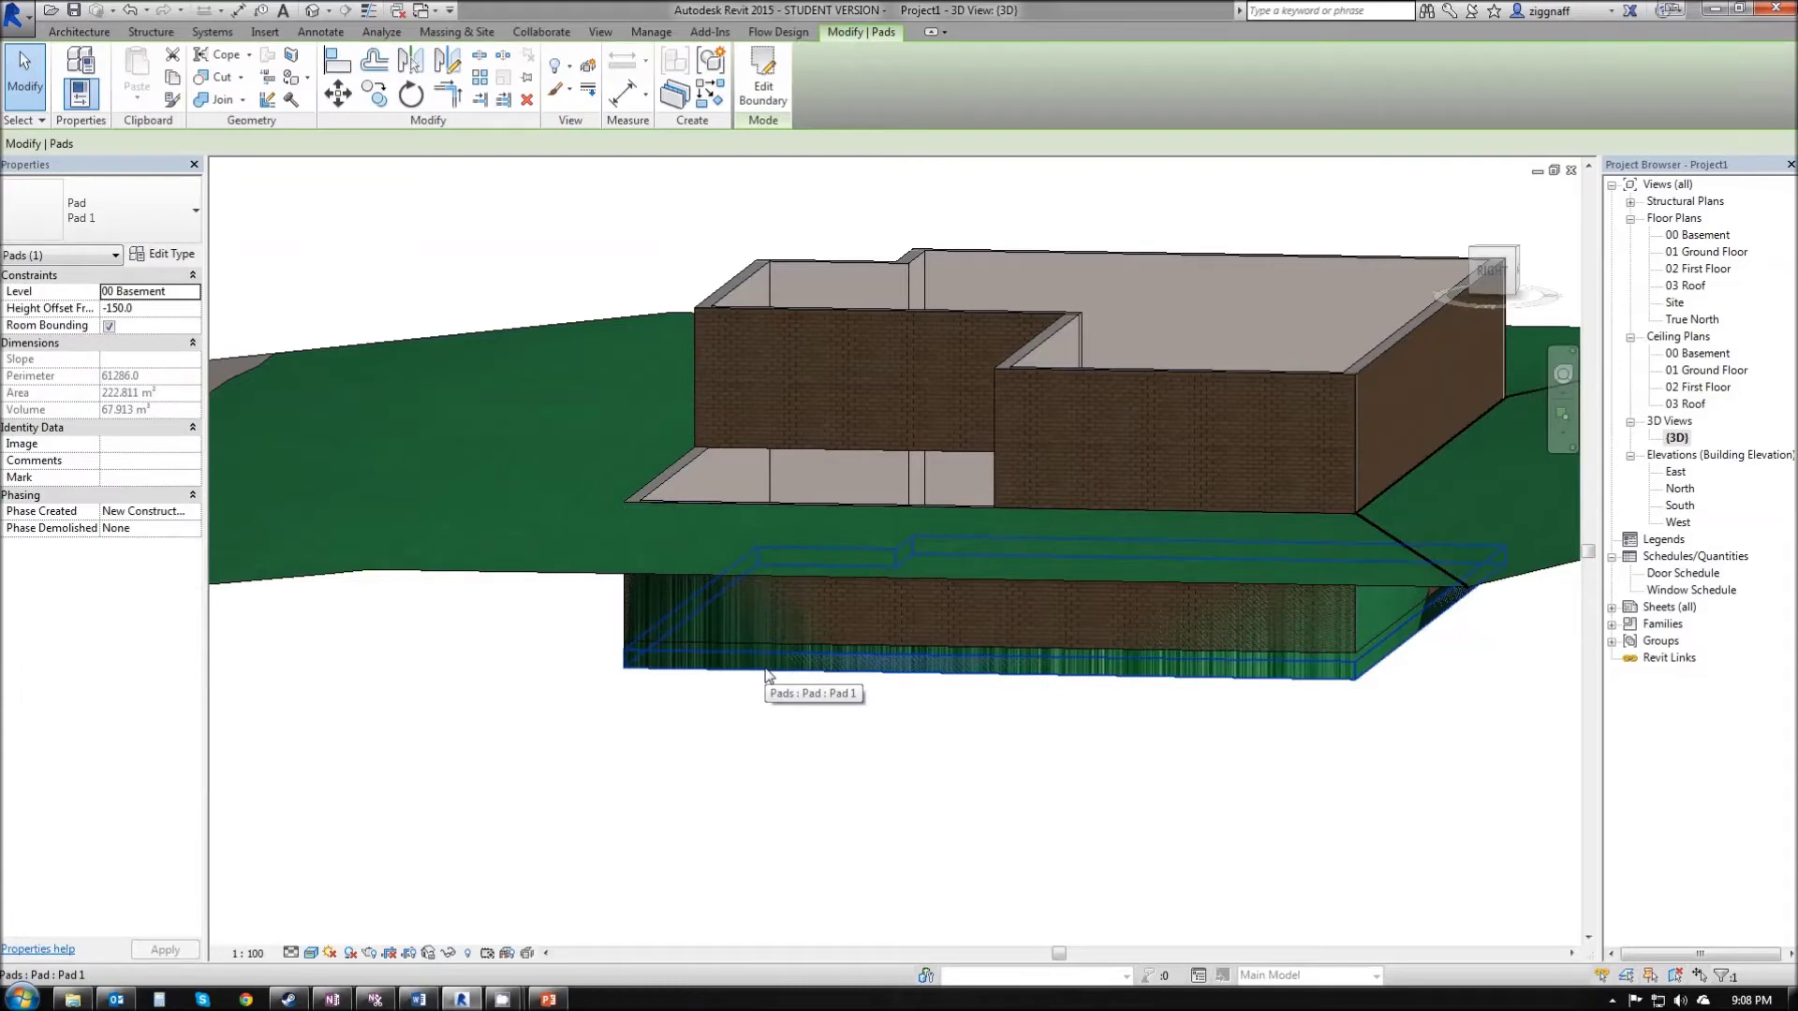
left_click(143, 306)
left_click(139, 451)
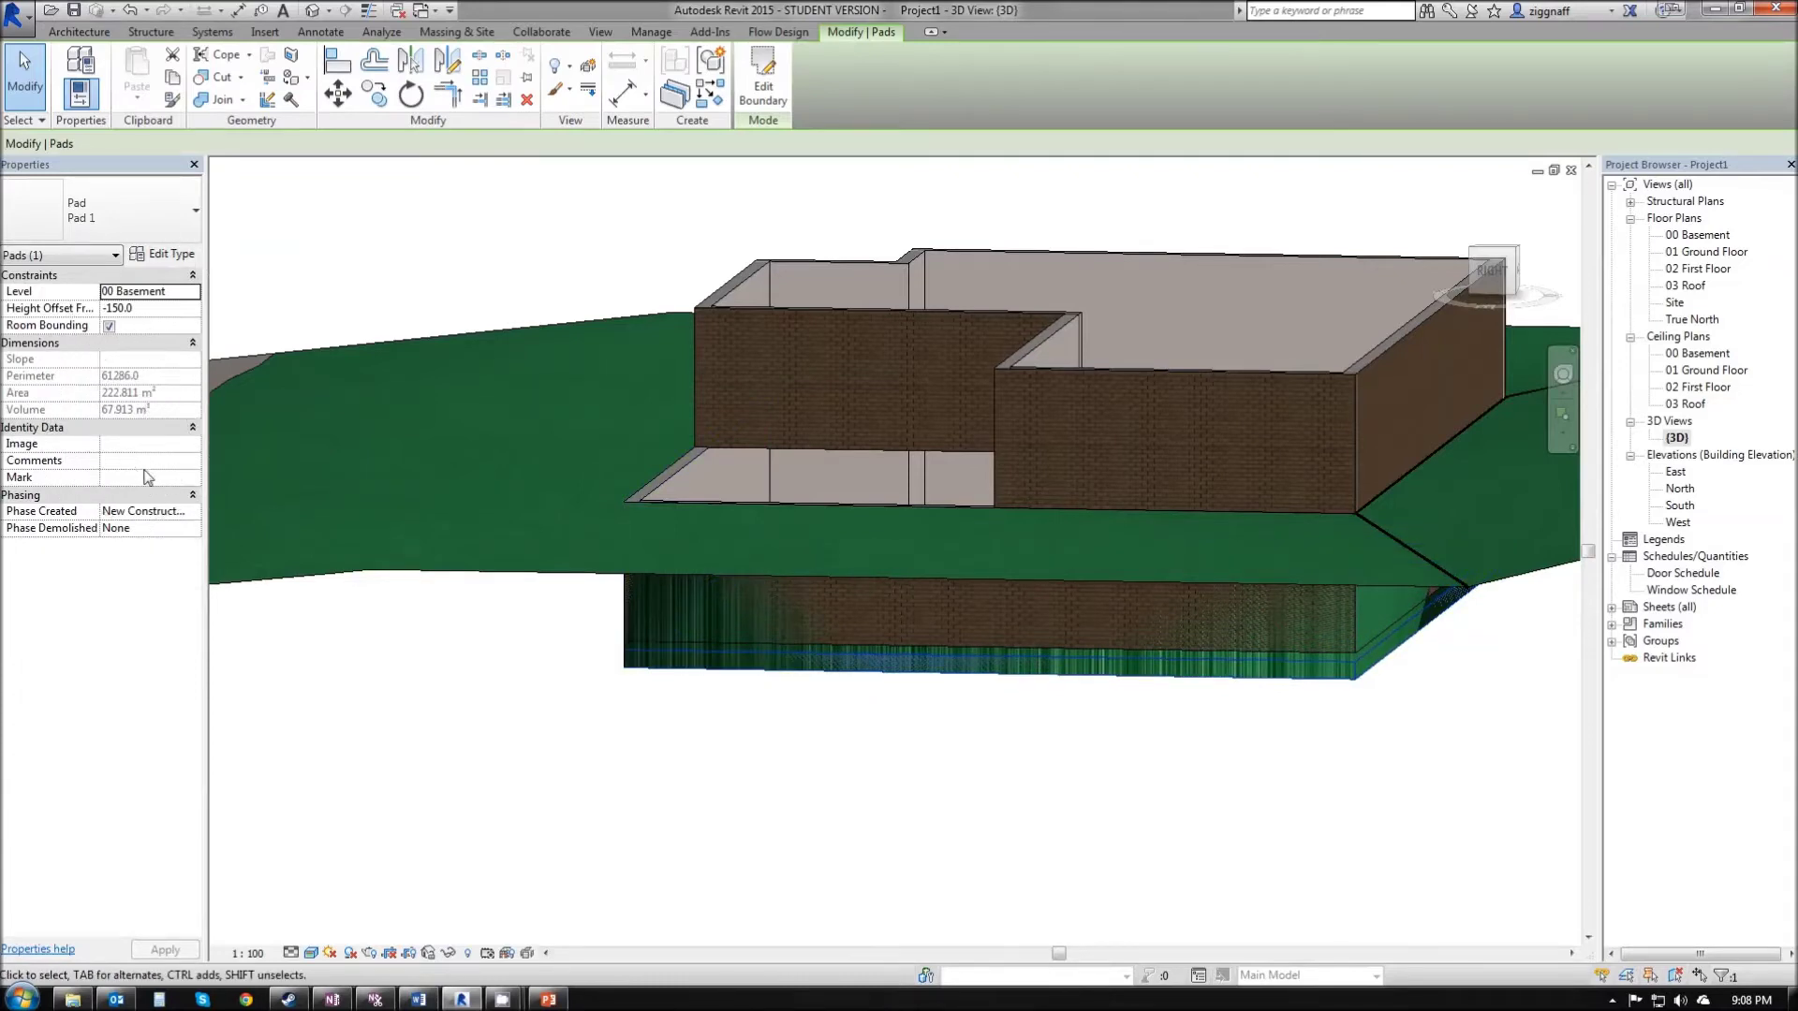
left_click(564, 761)
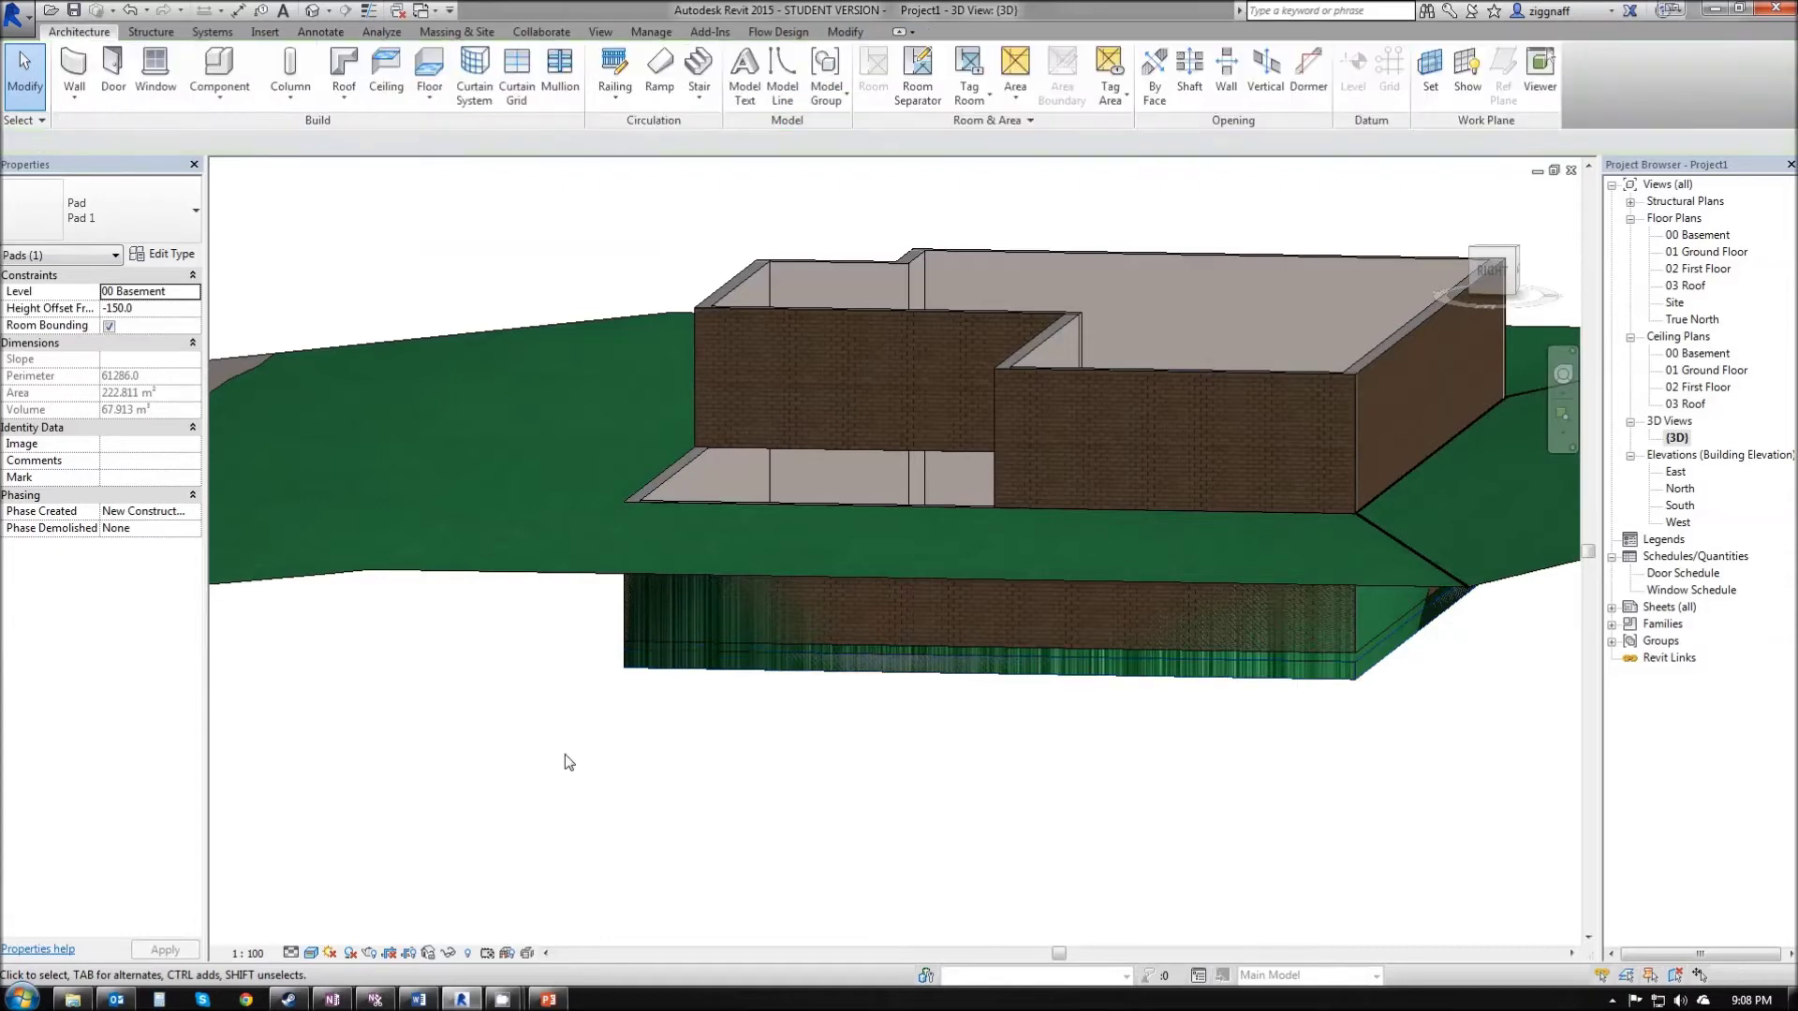
left_click(669, 647)
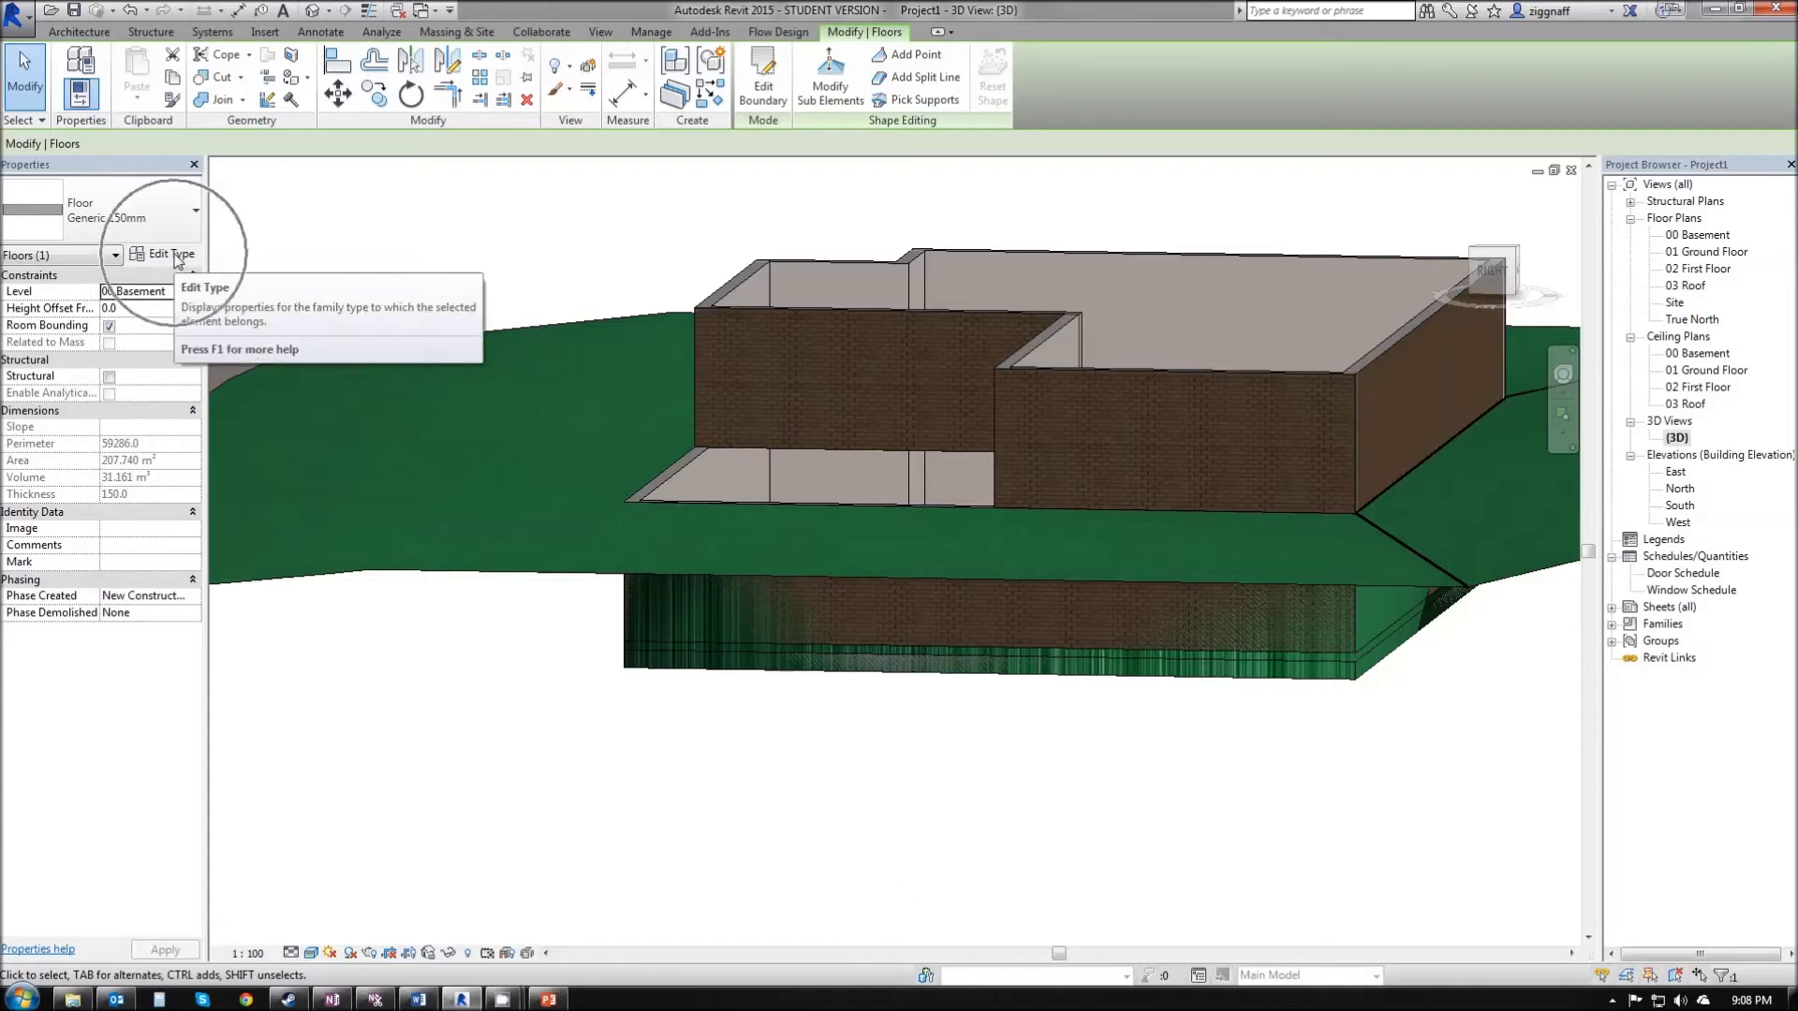
left_click(681, 674)
left_click(547, 710)
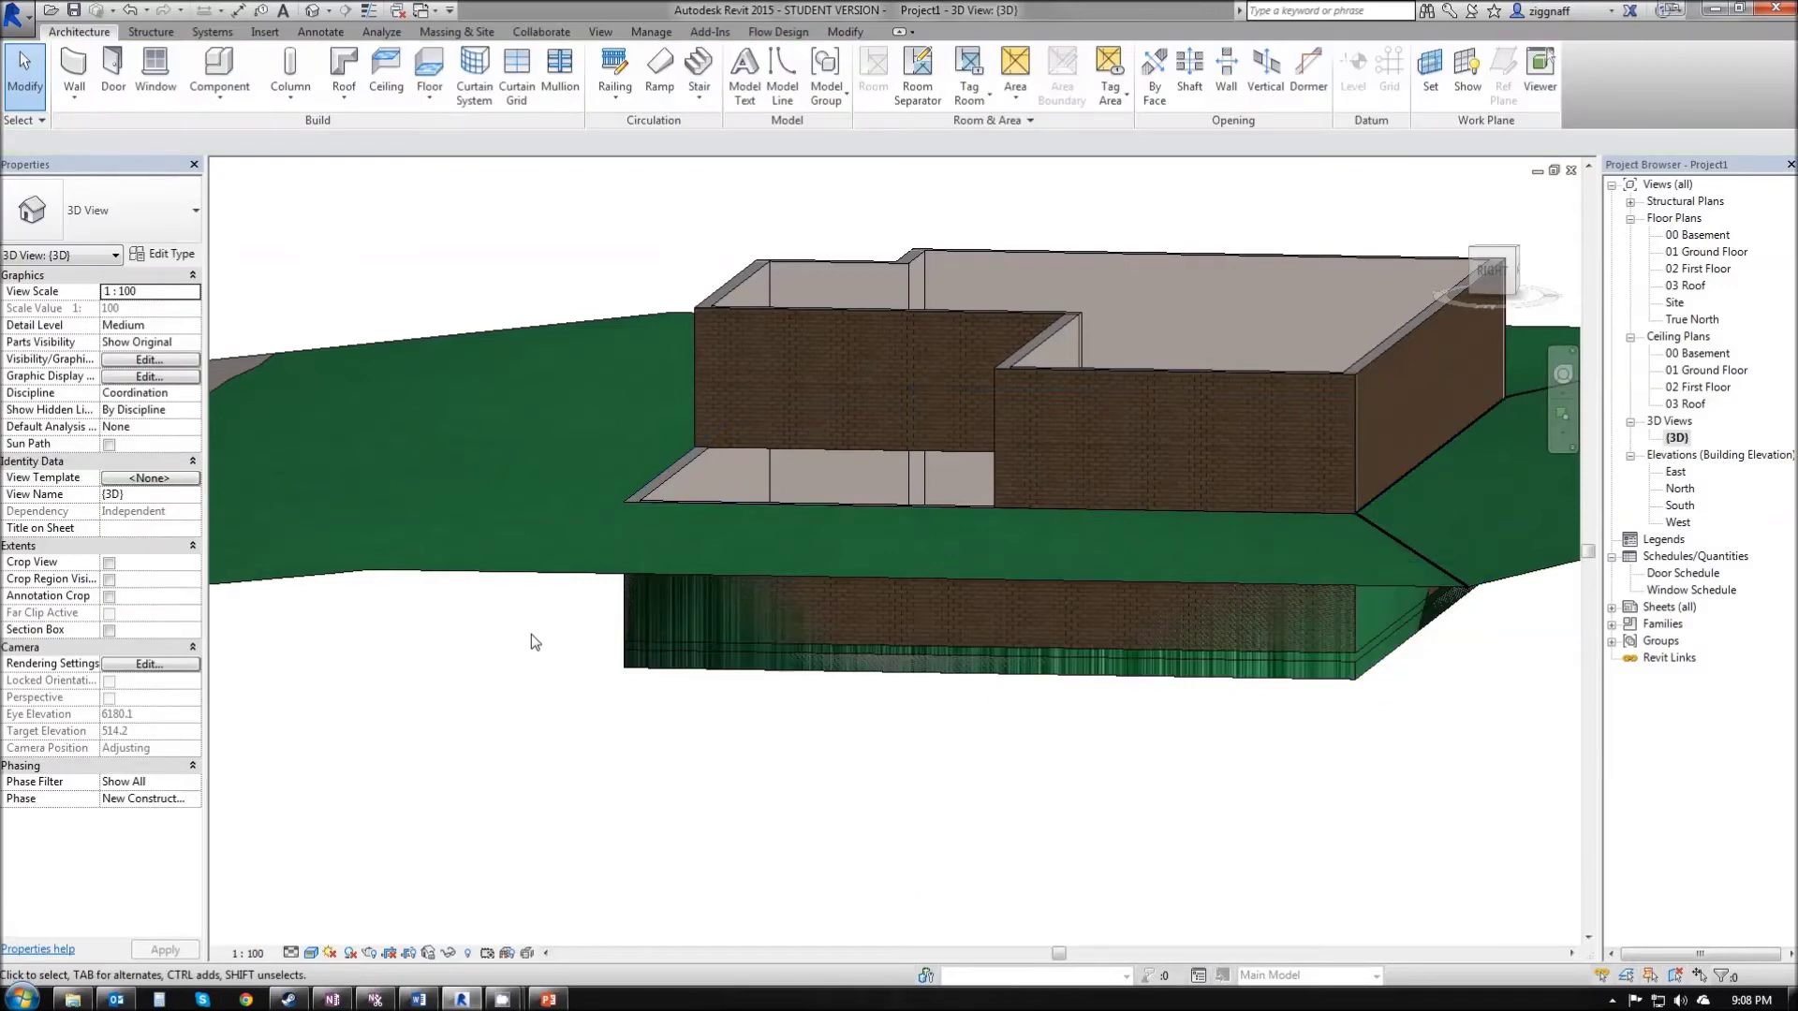
middle_click_drag(530, 633, 991, 686, "shift")
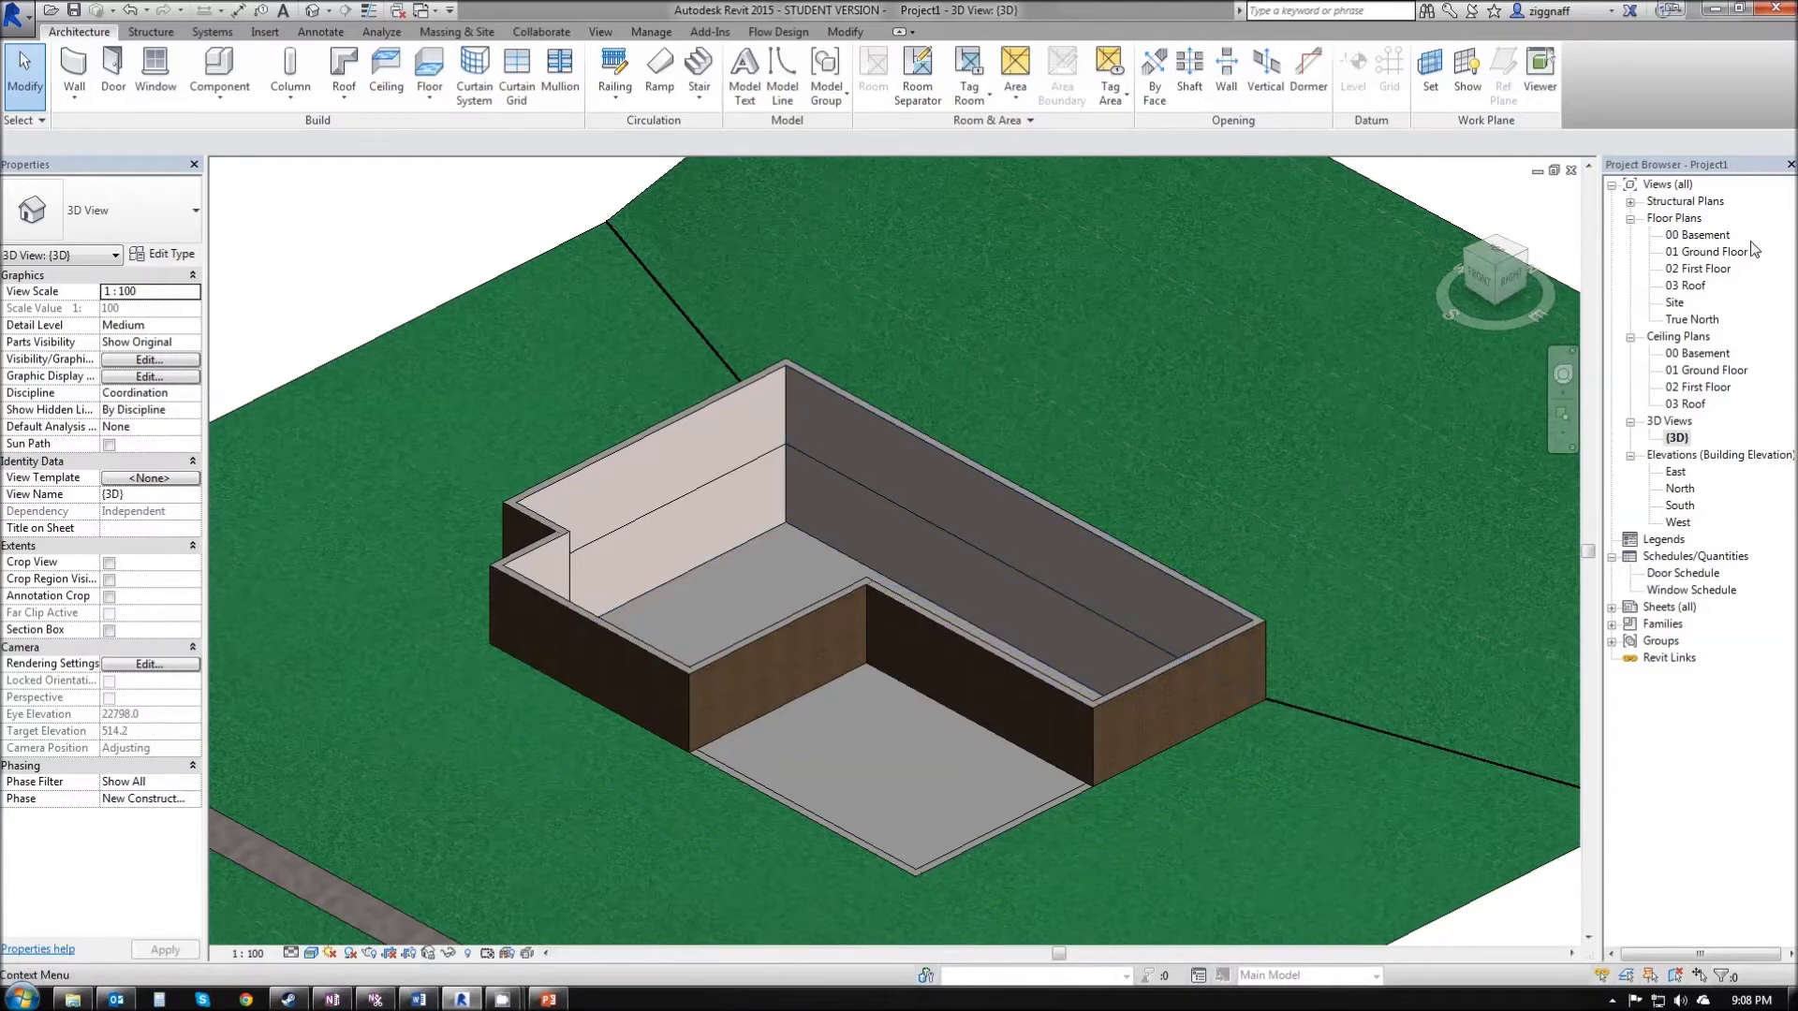
Step: On the 01 Ground Floor plan, start a new floor of type Generic 150mm
double_click(1716, 252)
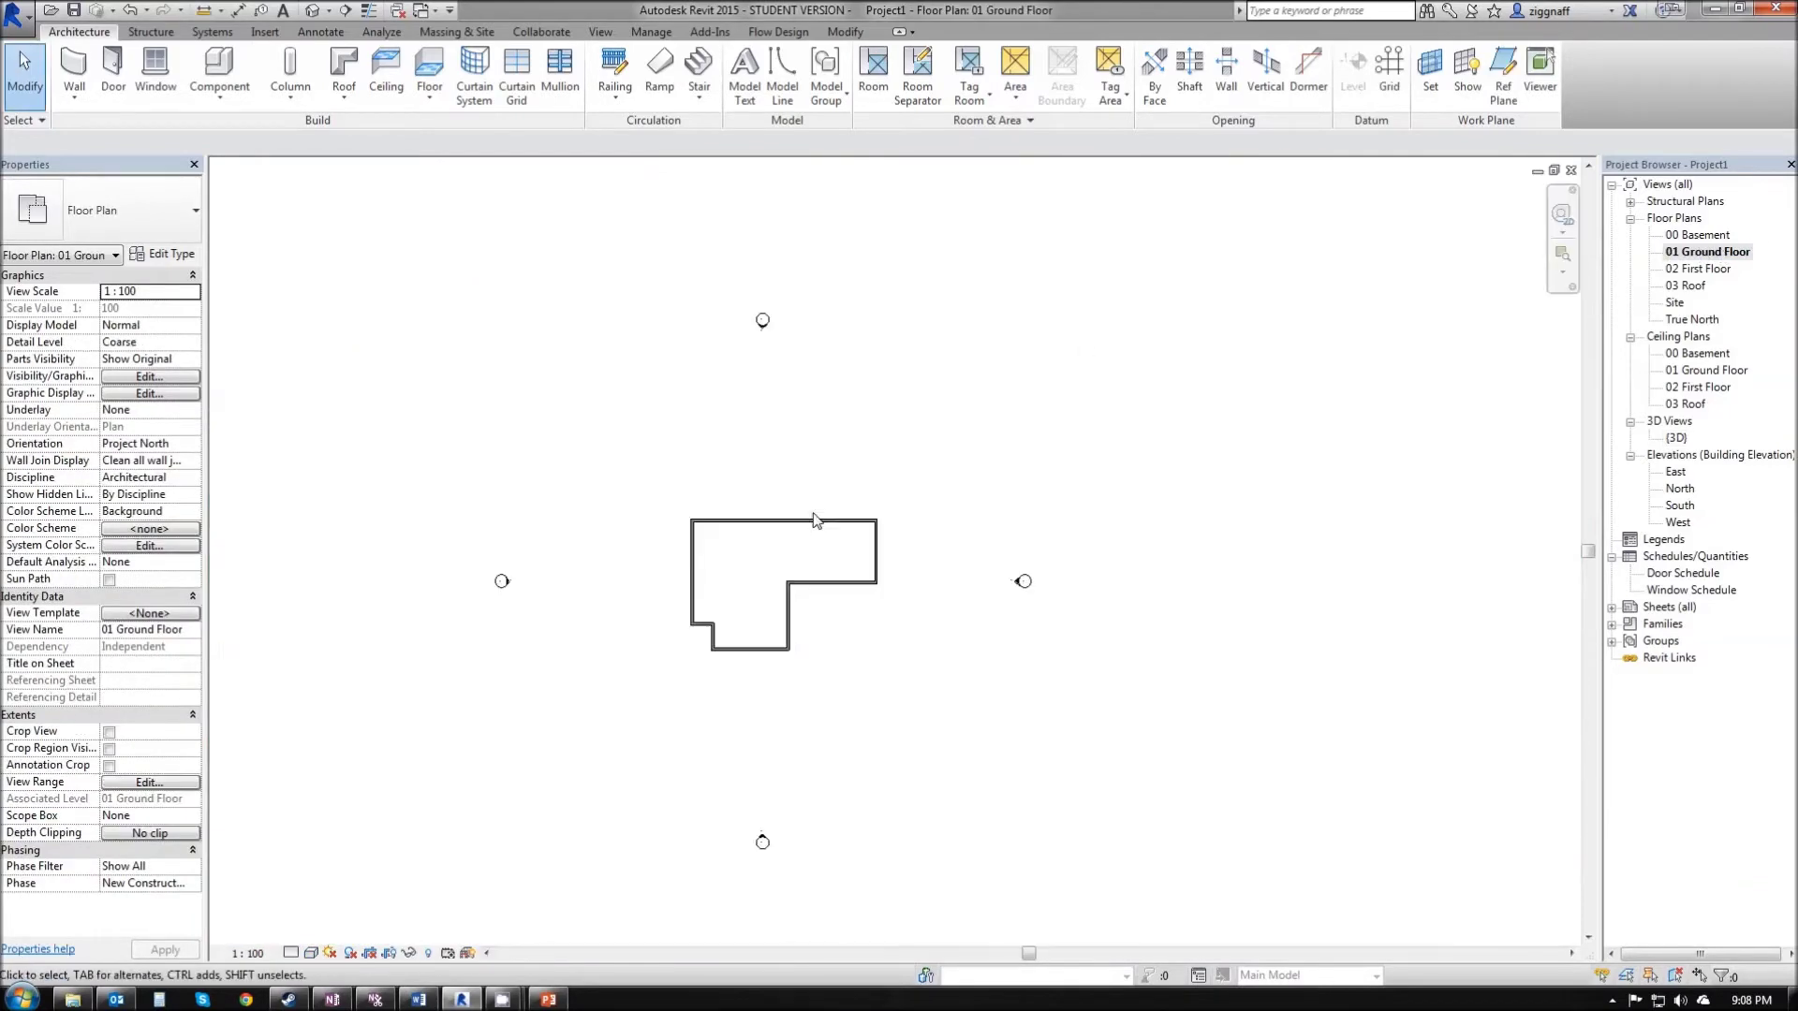
scroll(793, 599, "up", 4)
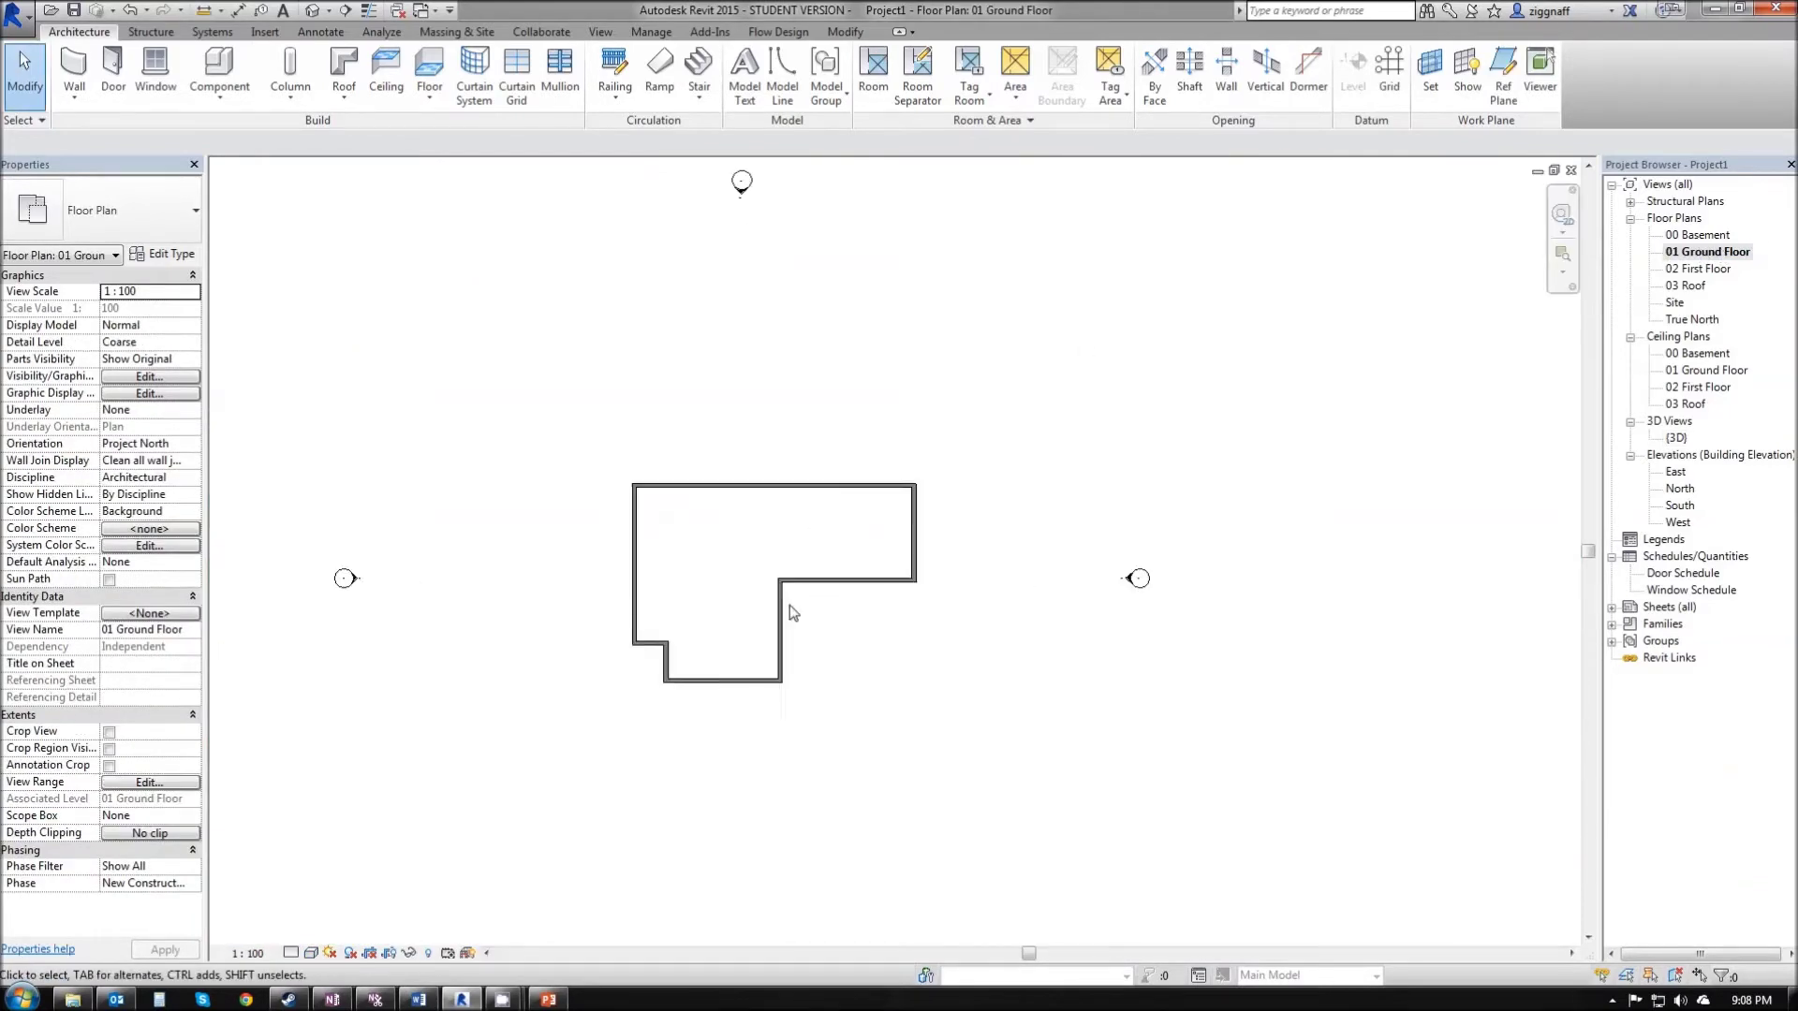
left_click(421, 73)
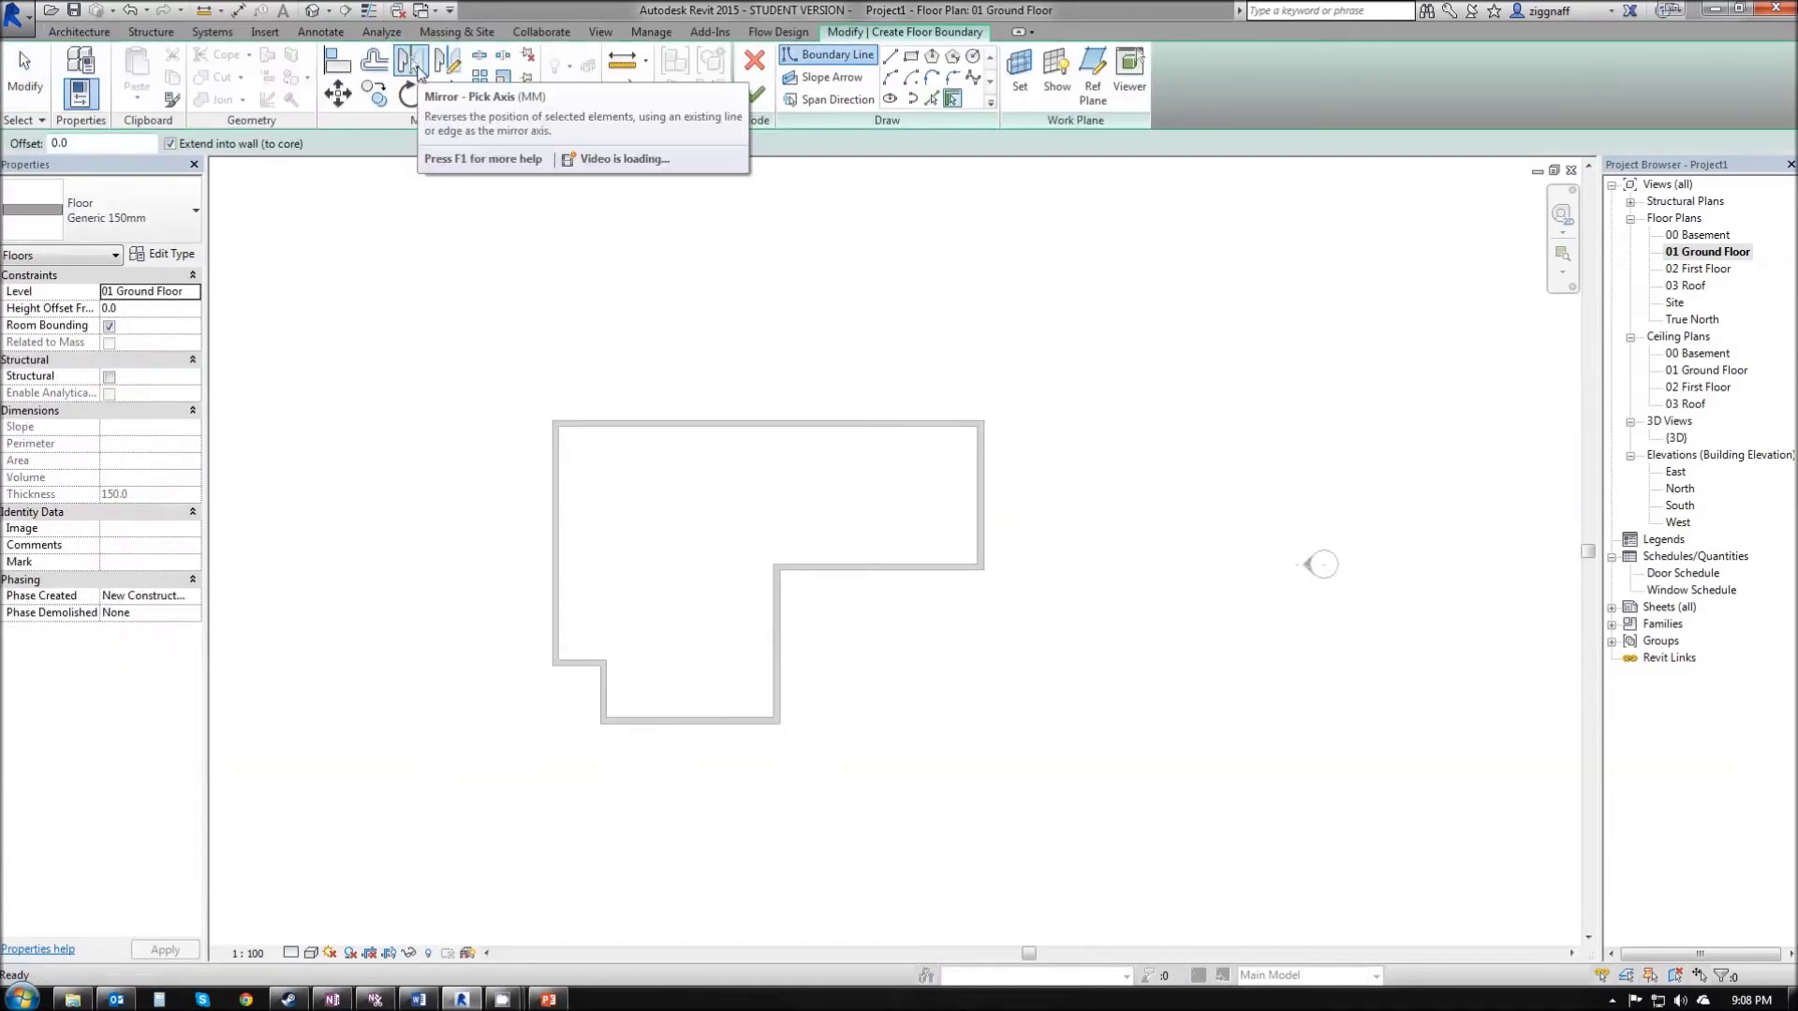
left_click(150, 220)
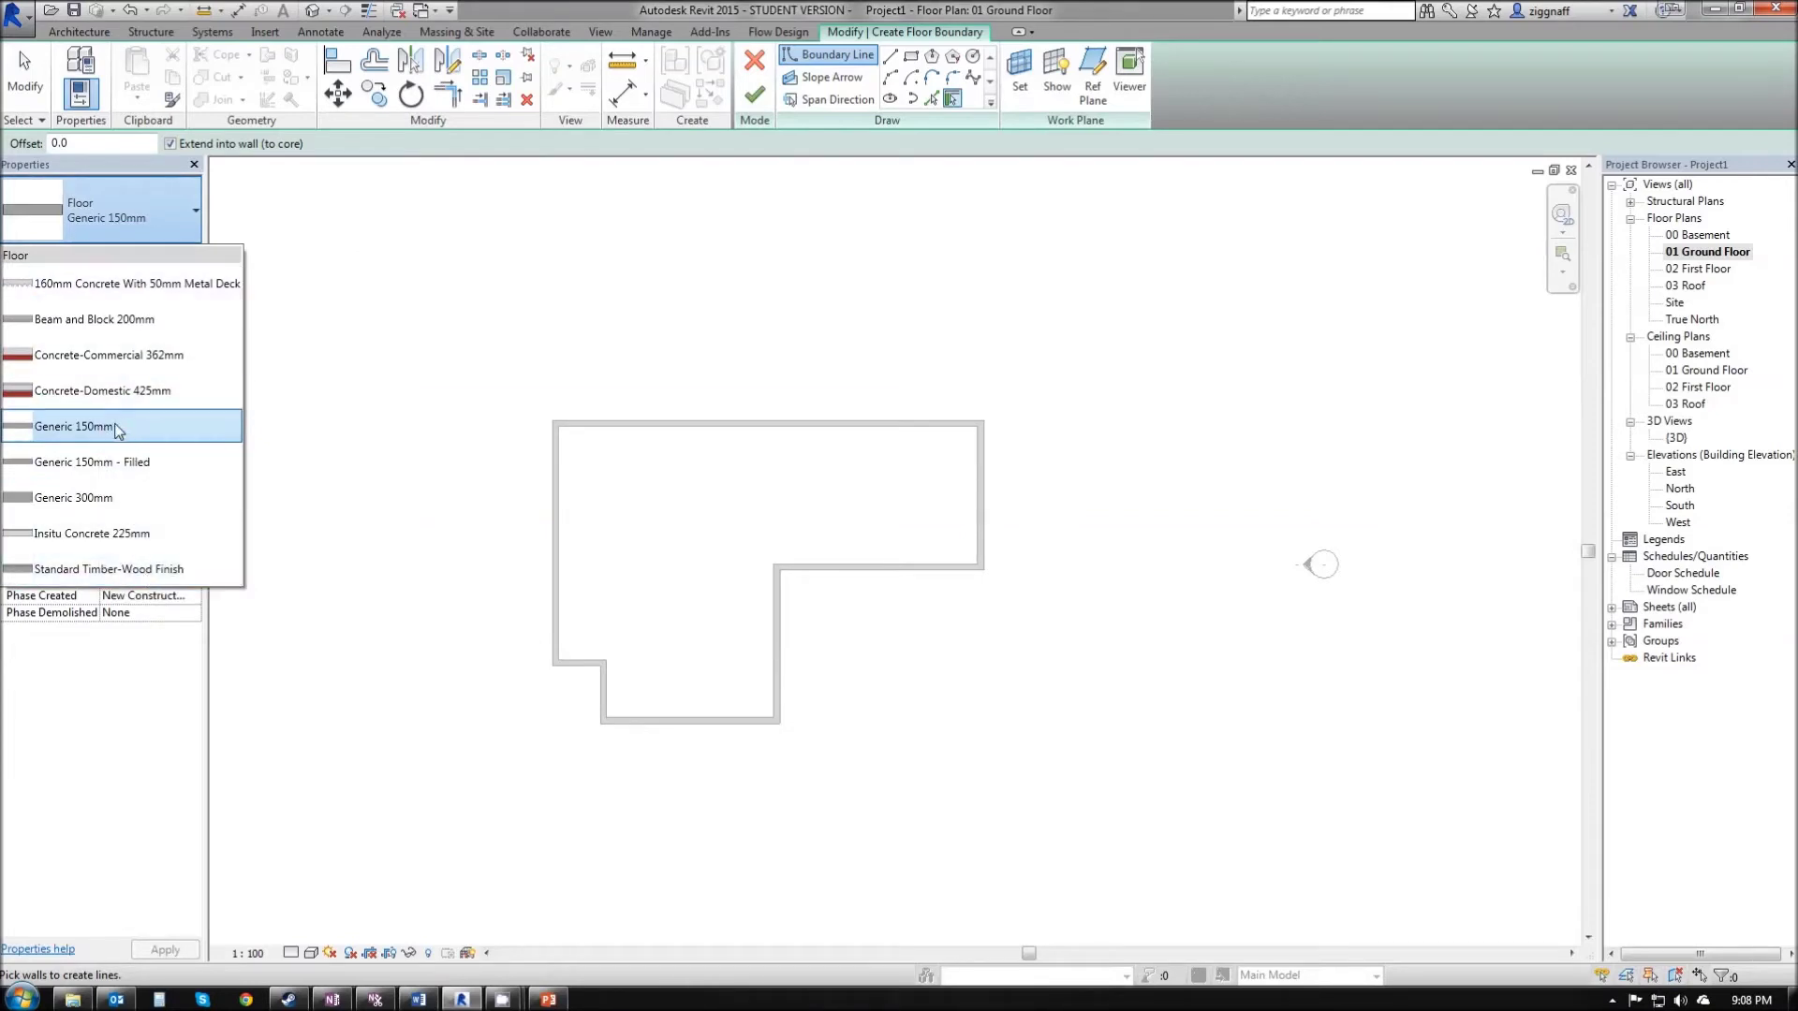
mouse_move(114, 430)
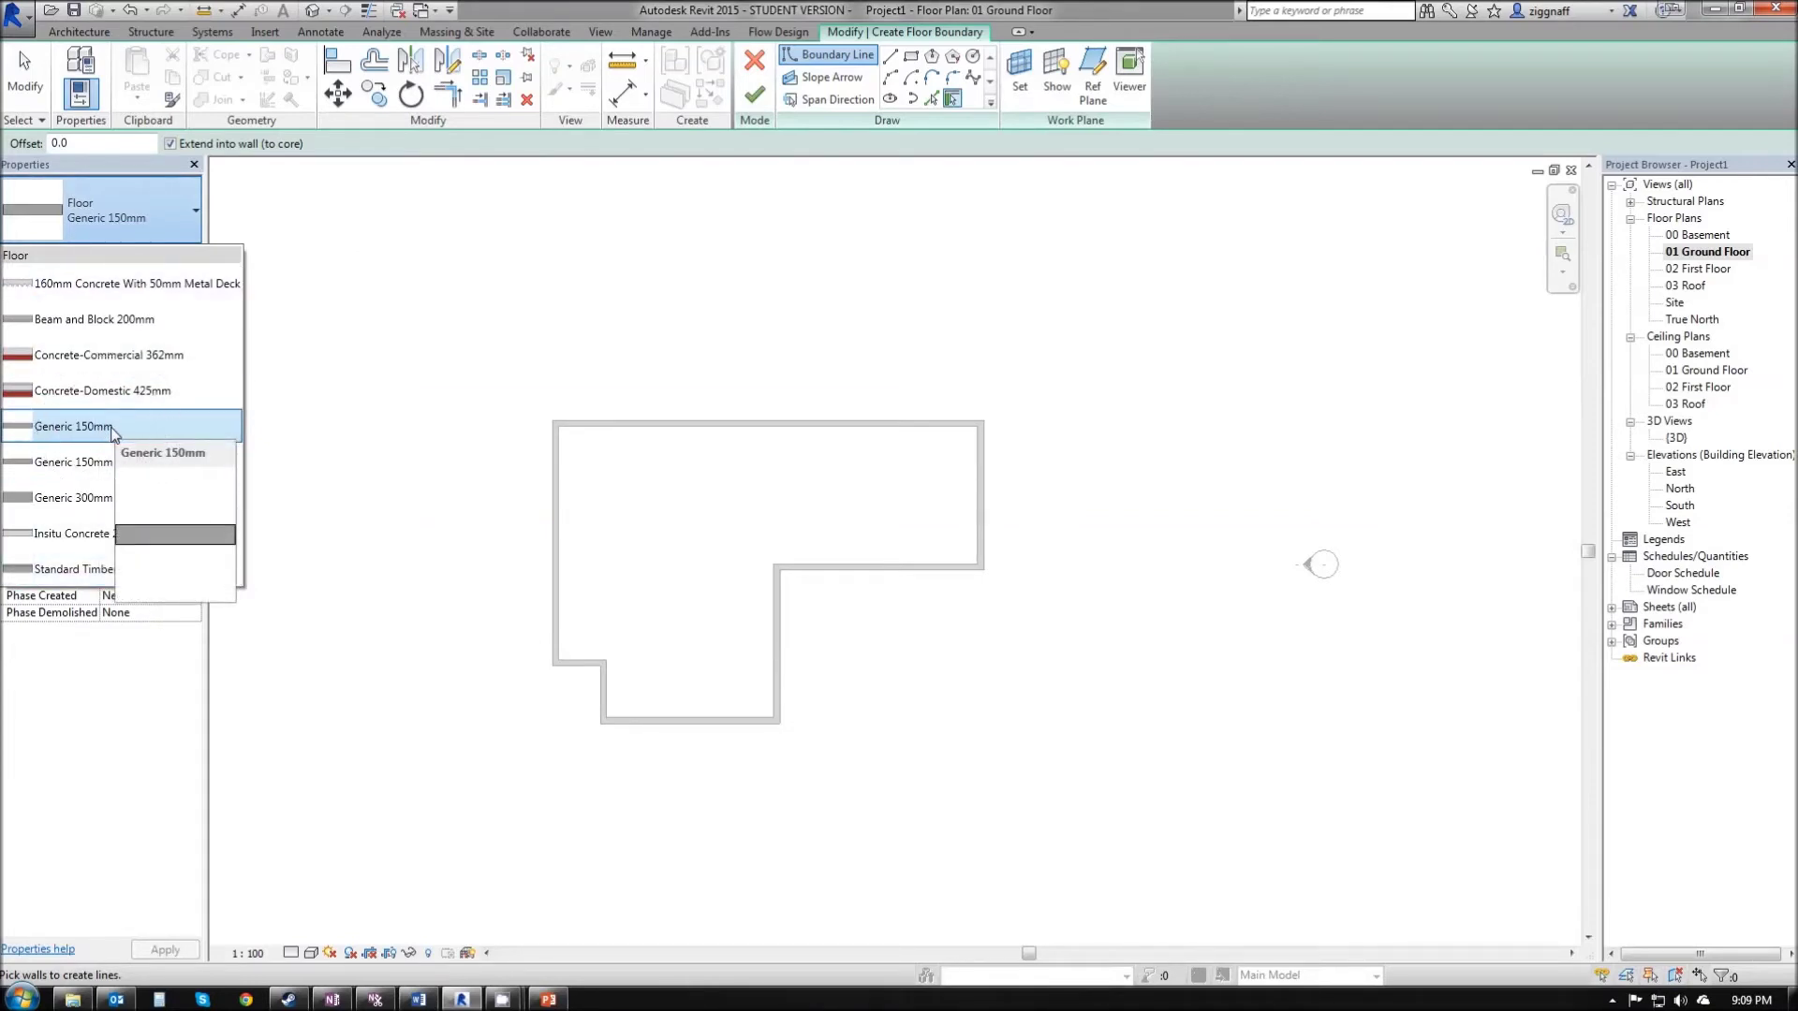
left_click(113, 430)
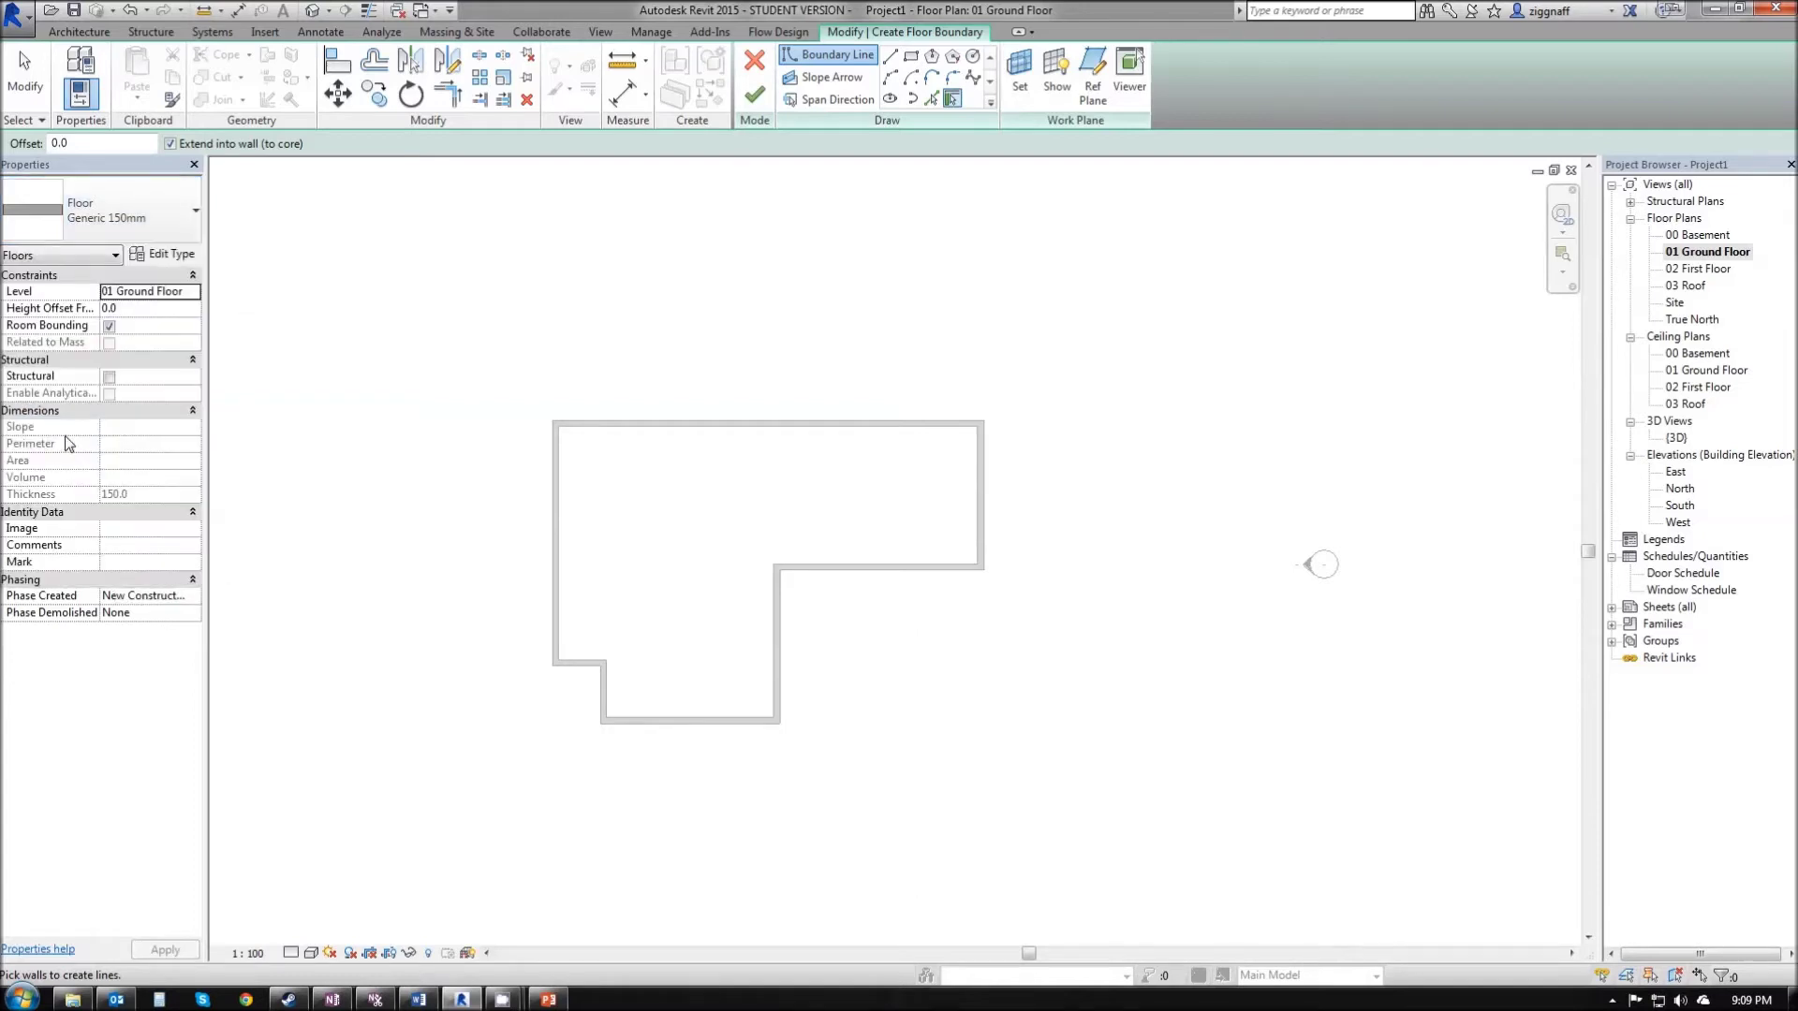
Step: Pick the eight outline walls, including the notch, as the floor boundary and finish it
left_click(645, 429)
left_click(562, 504)
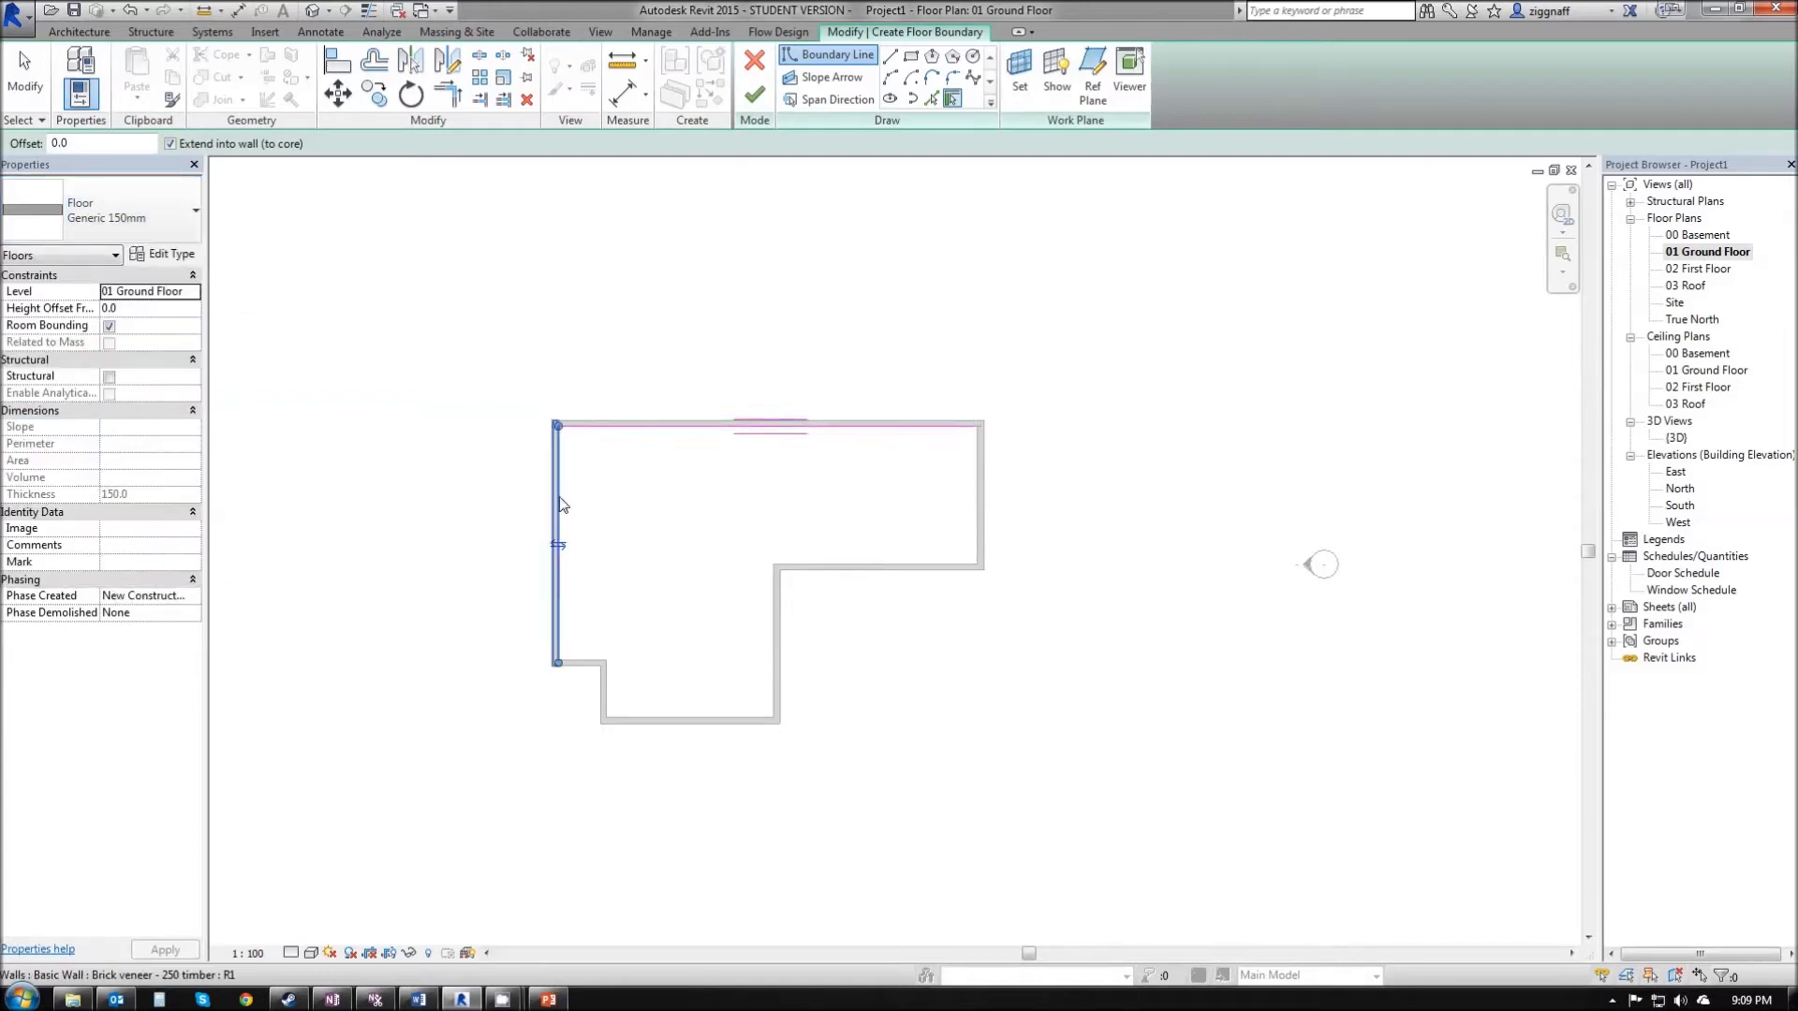
left_click(588, 665)
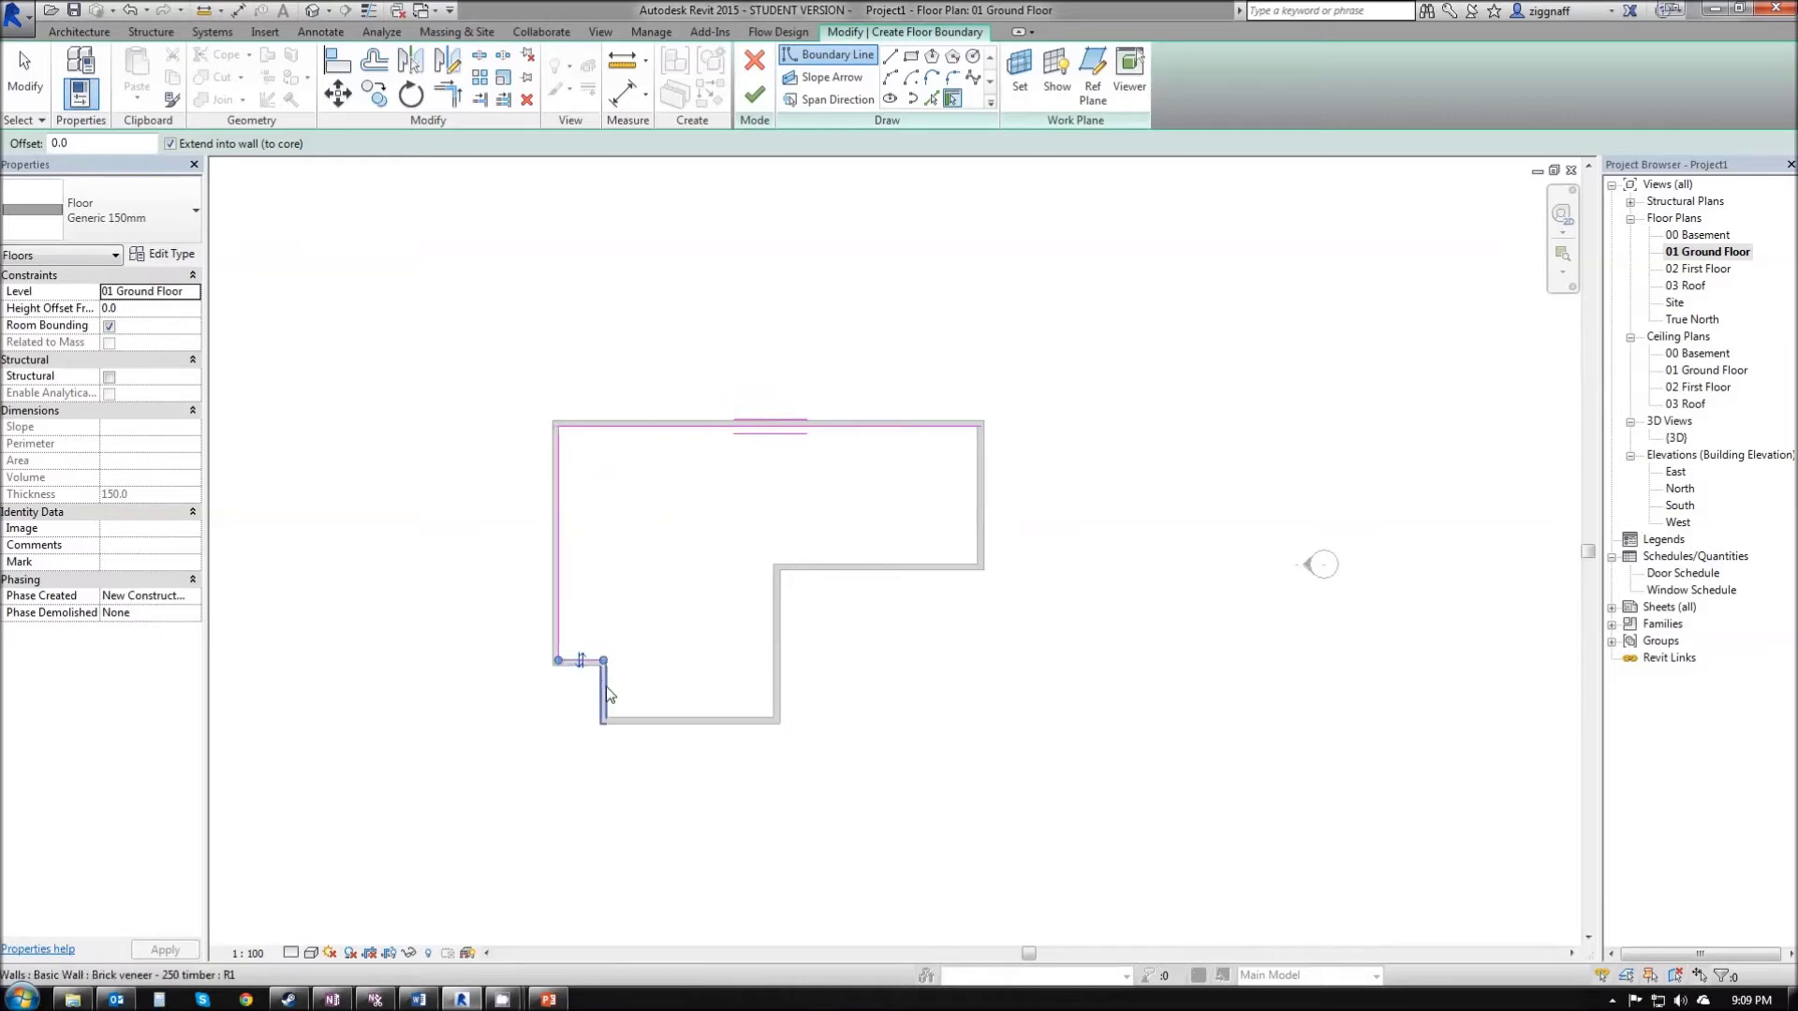
left_click(604, 687)
left_click(684, 719)
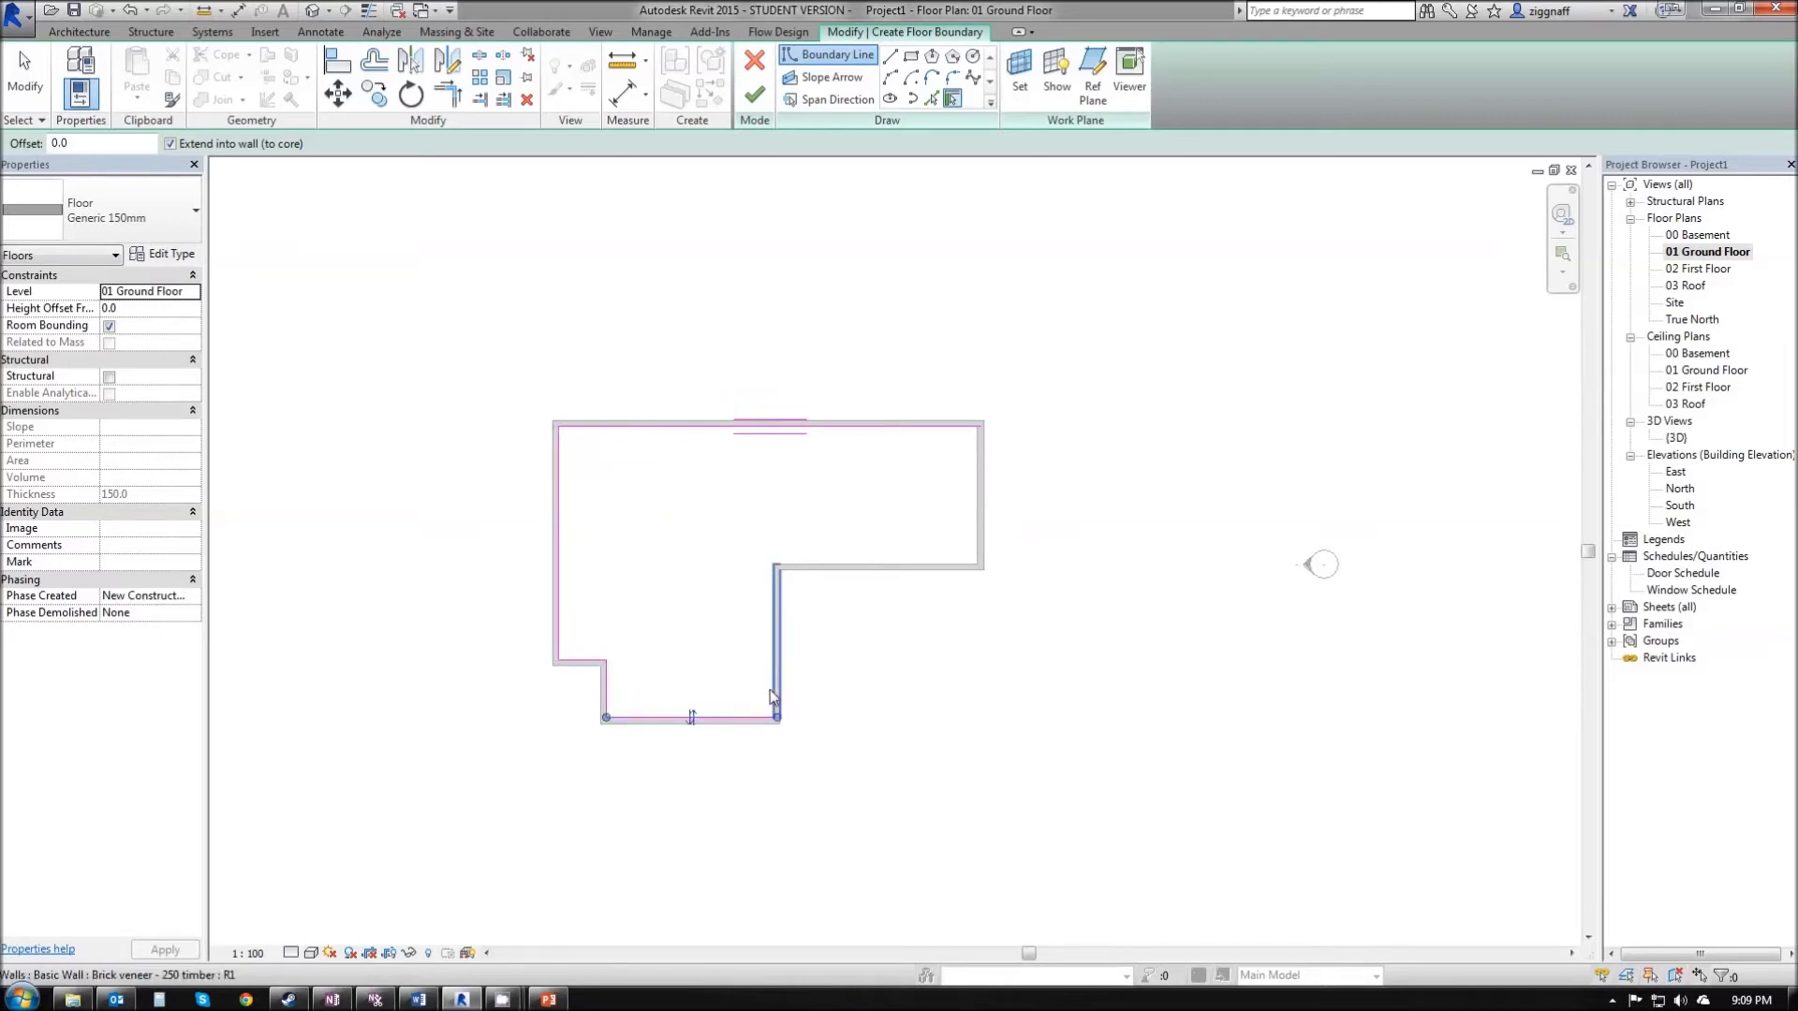
left_click(774, 697)
left_click(813, 568)
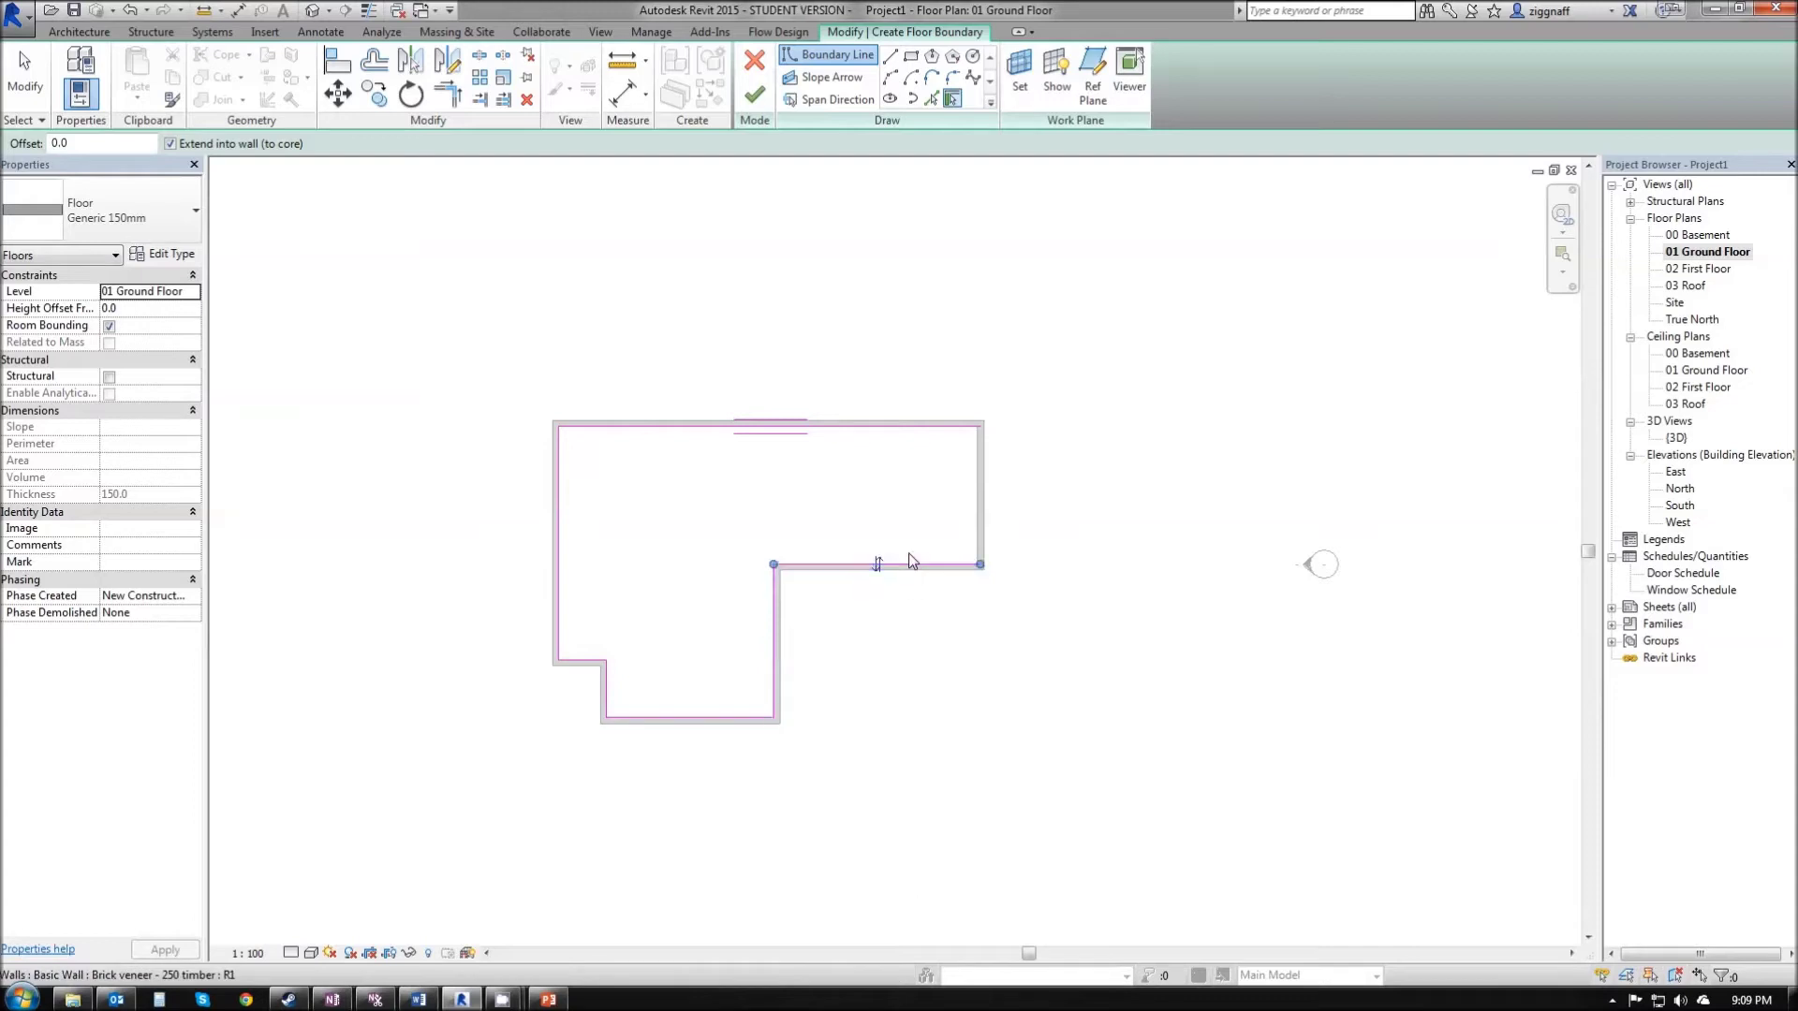
left_click(976, 536)
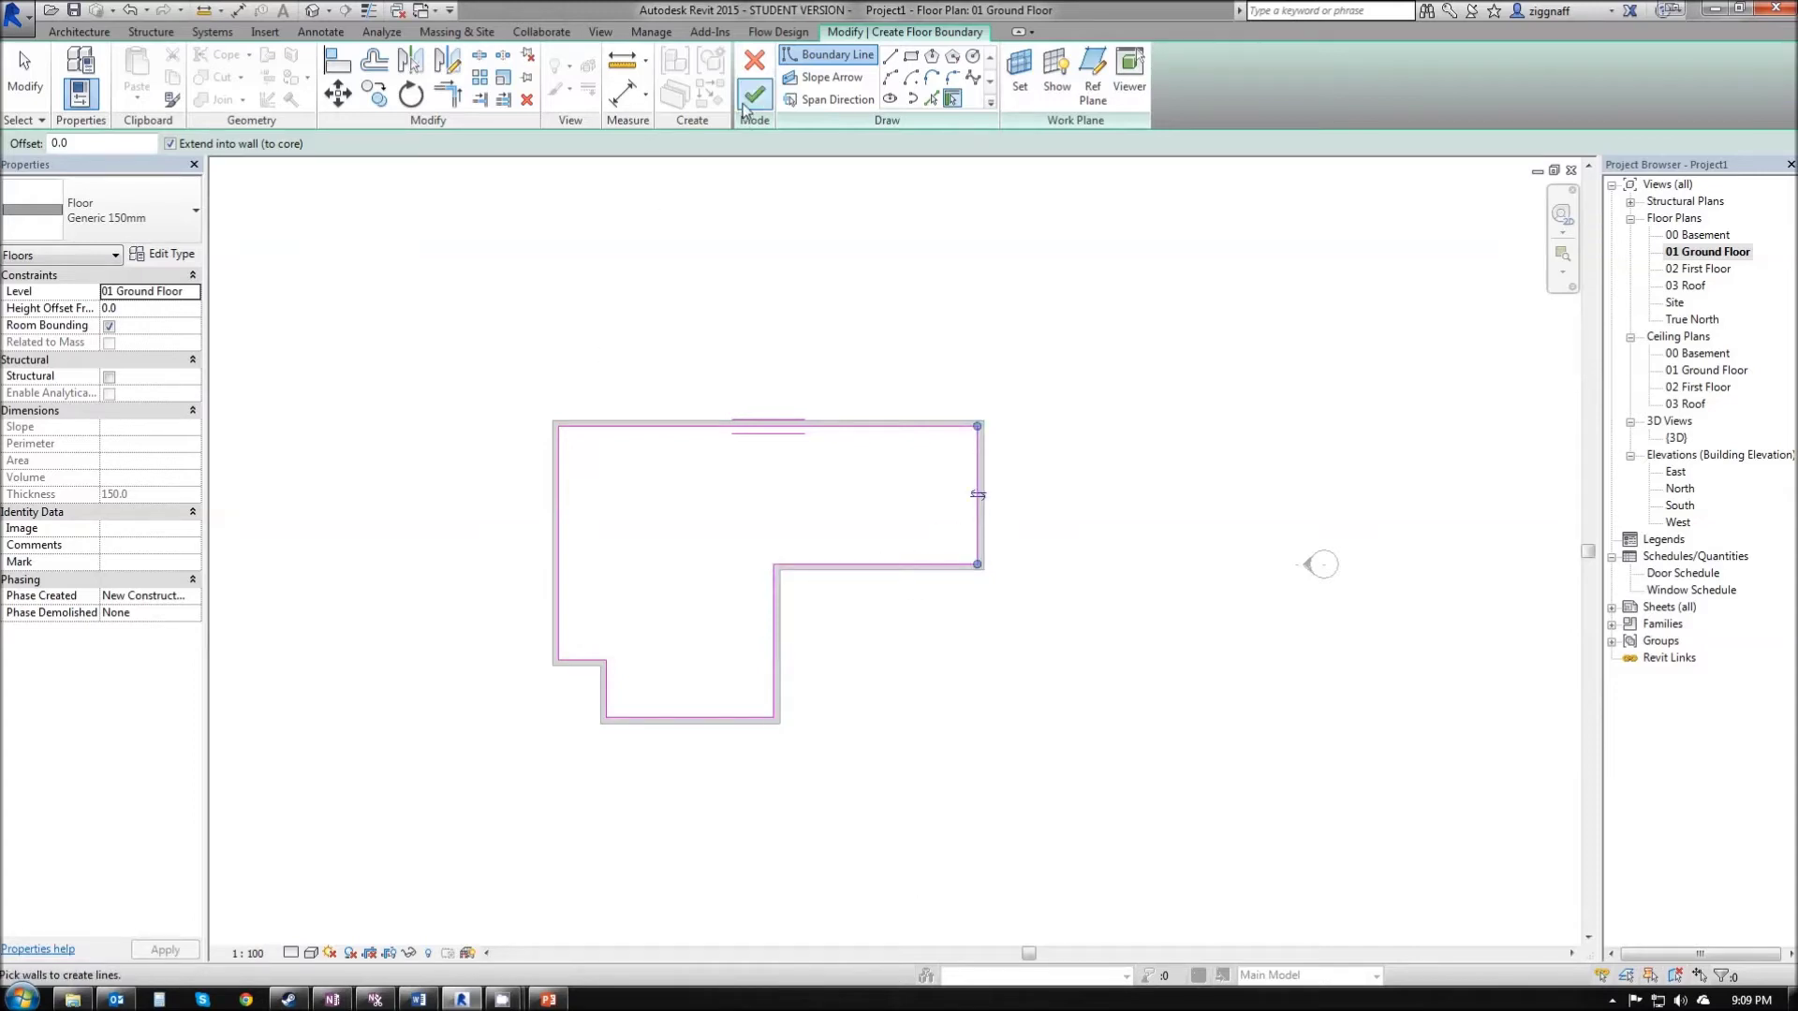
left_click(754, 96)
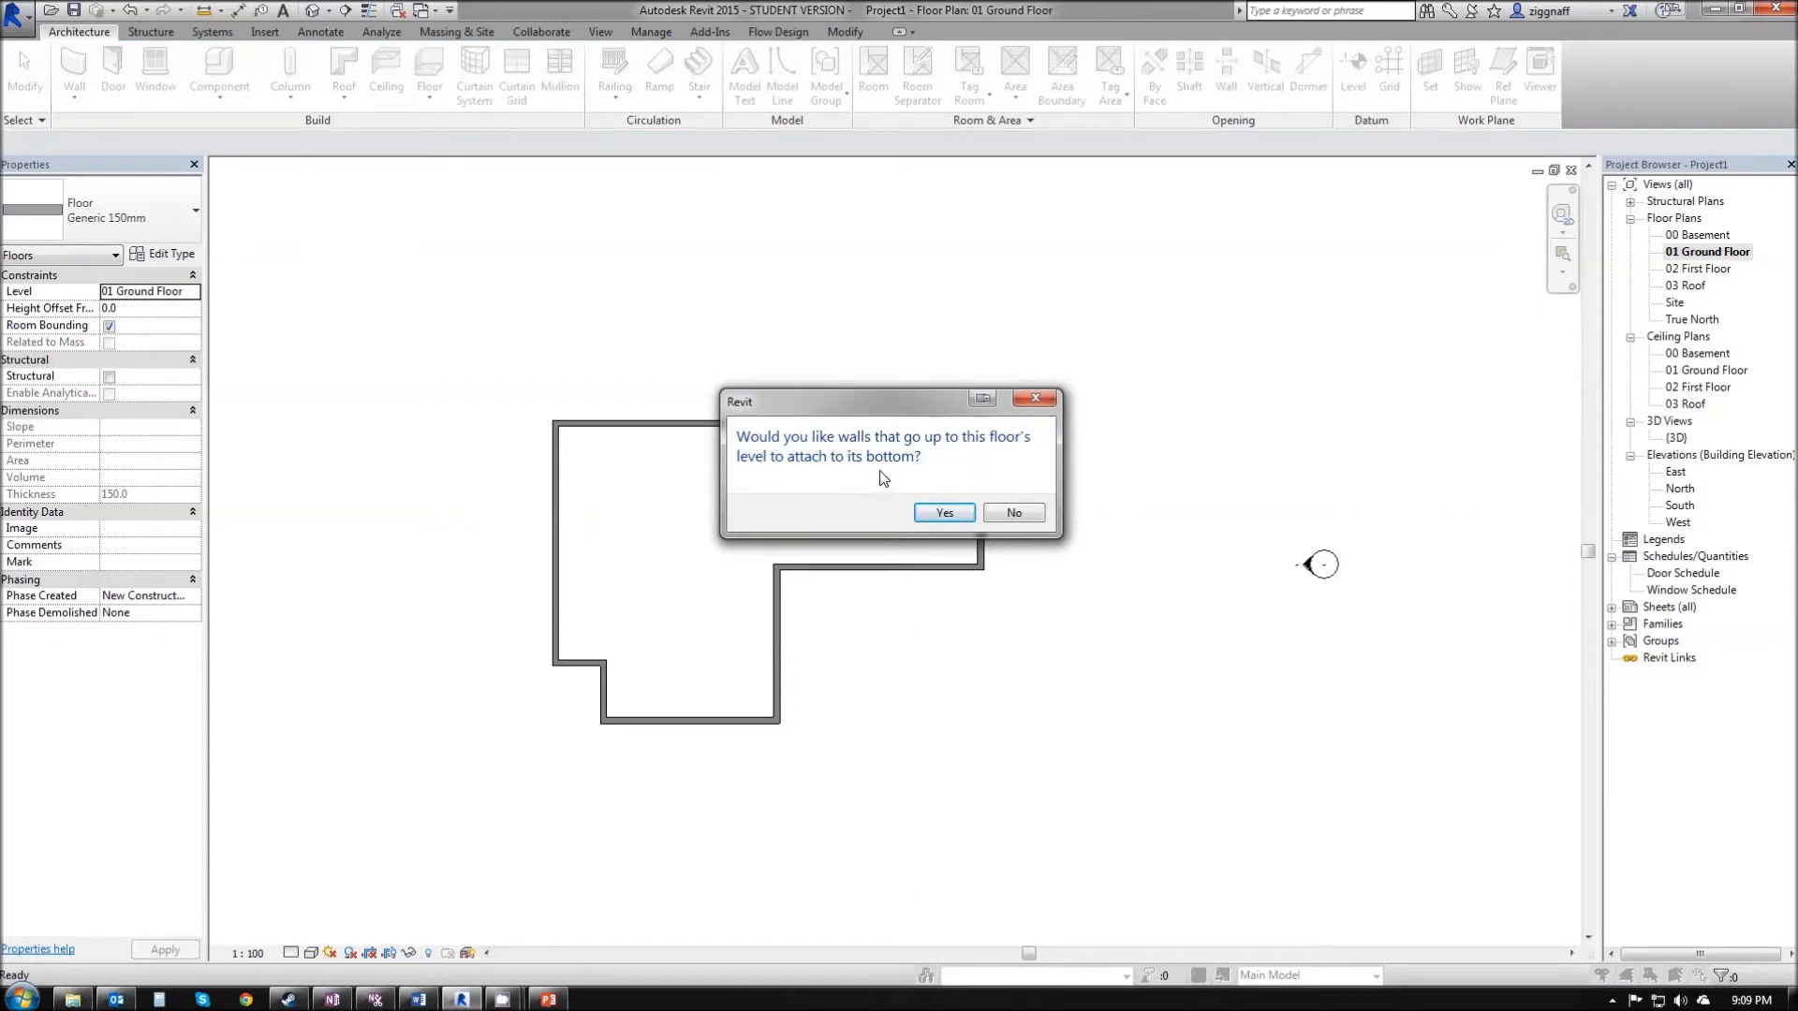
left_click(1014, 521)
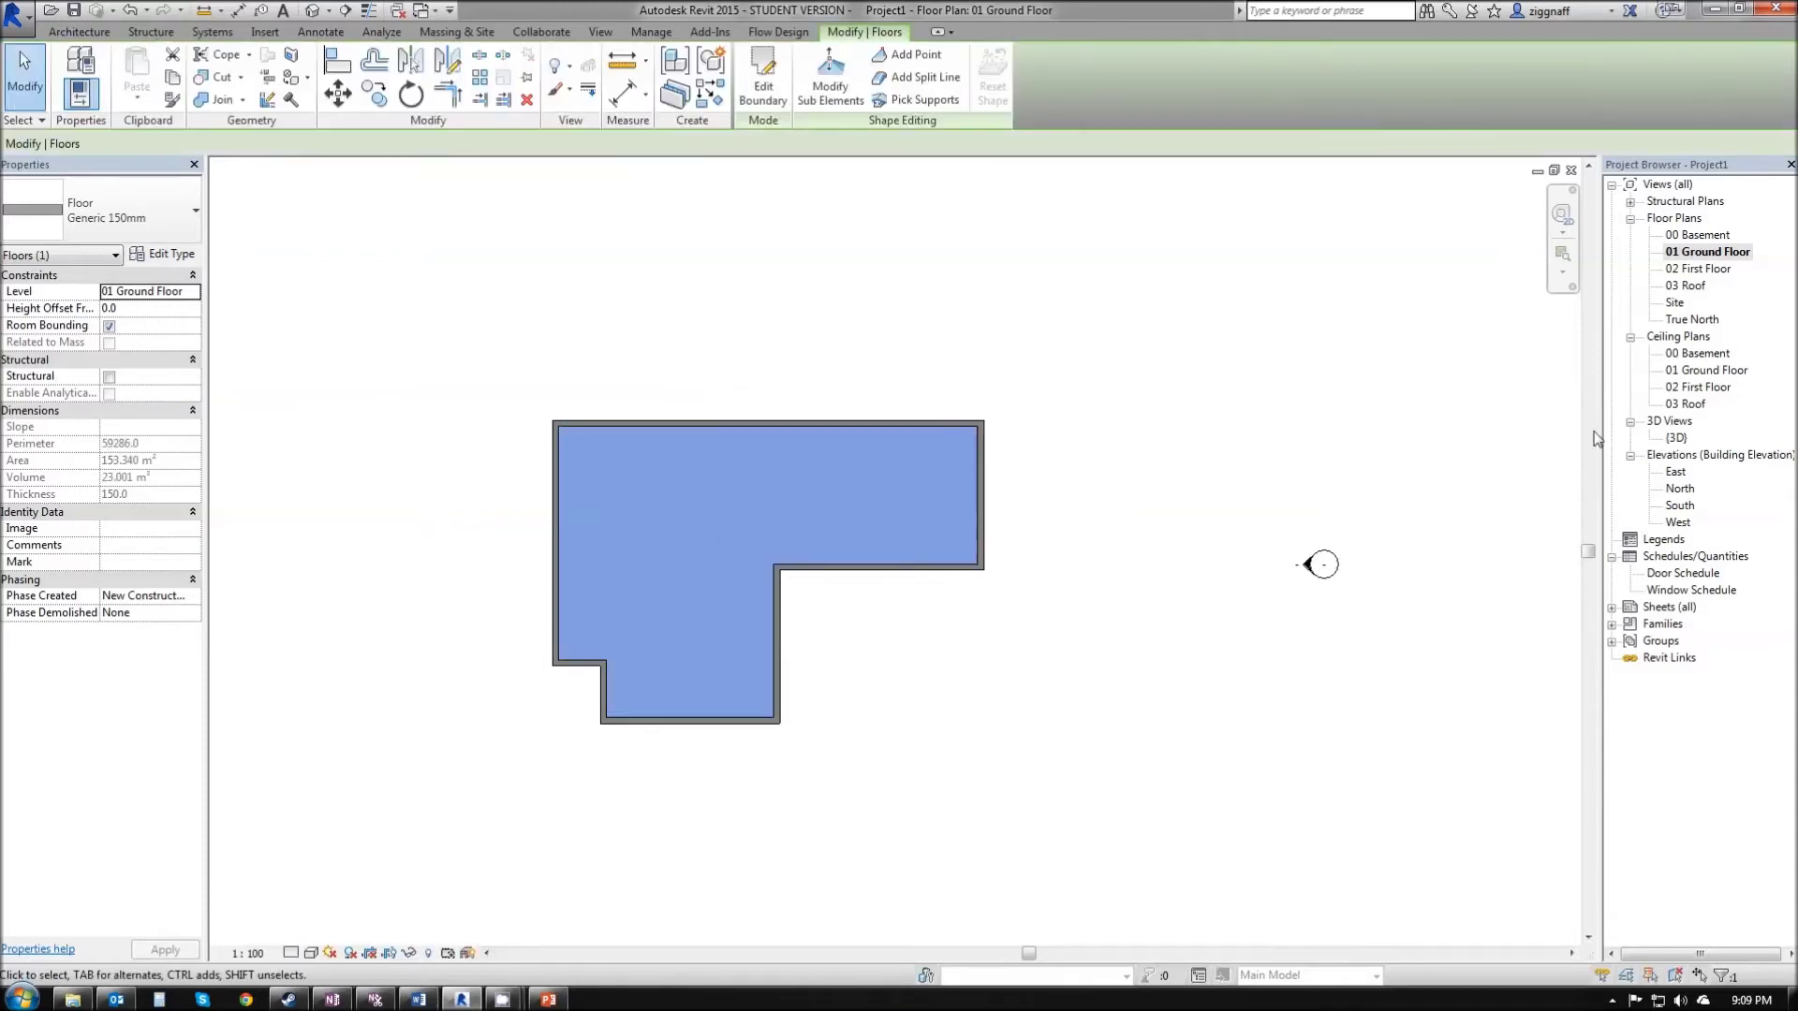
double_click(1675, 437)
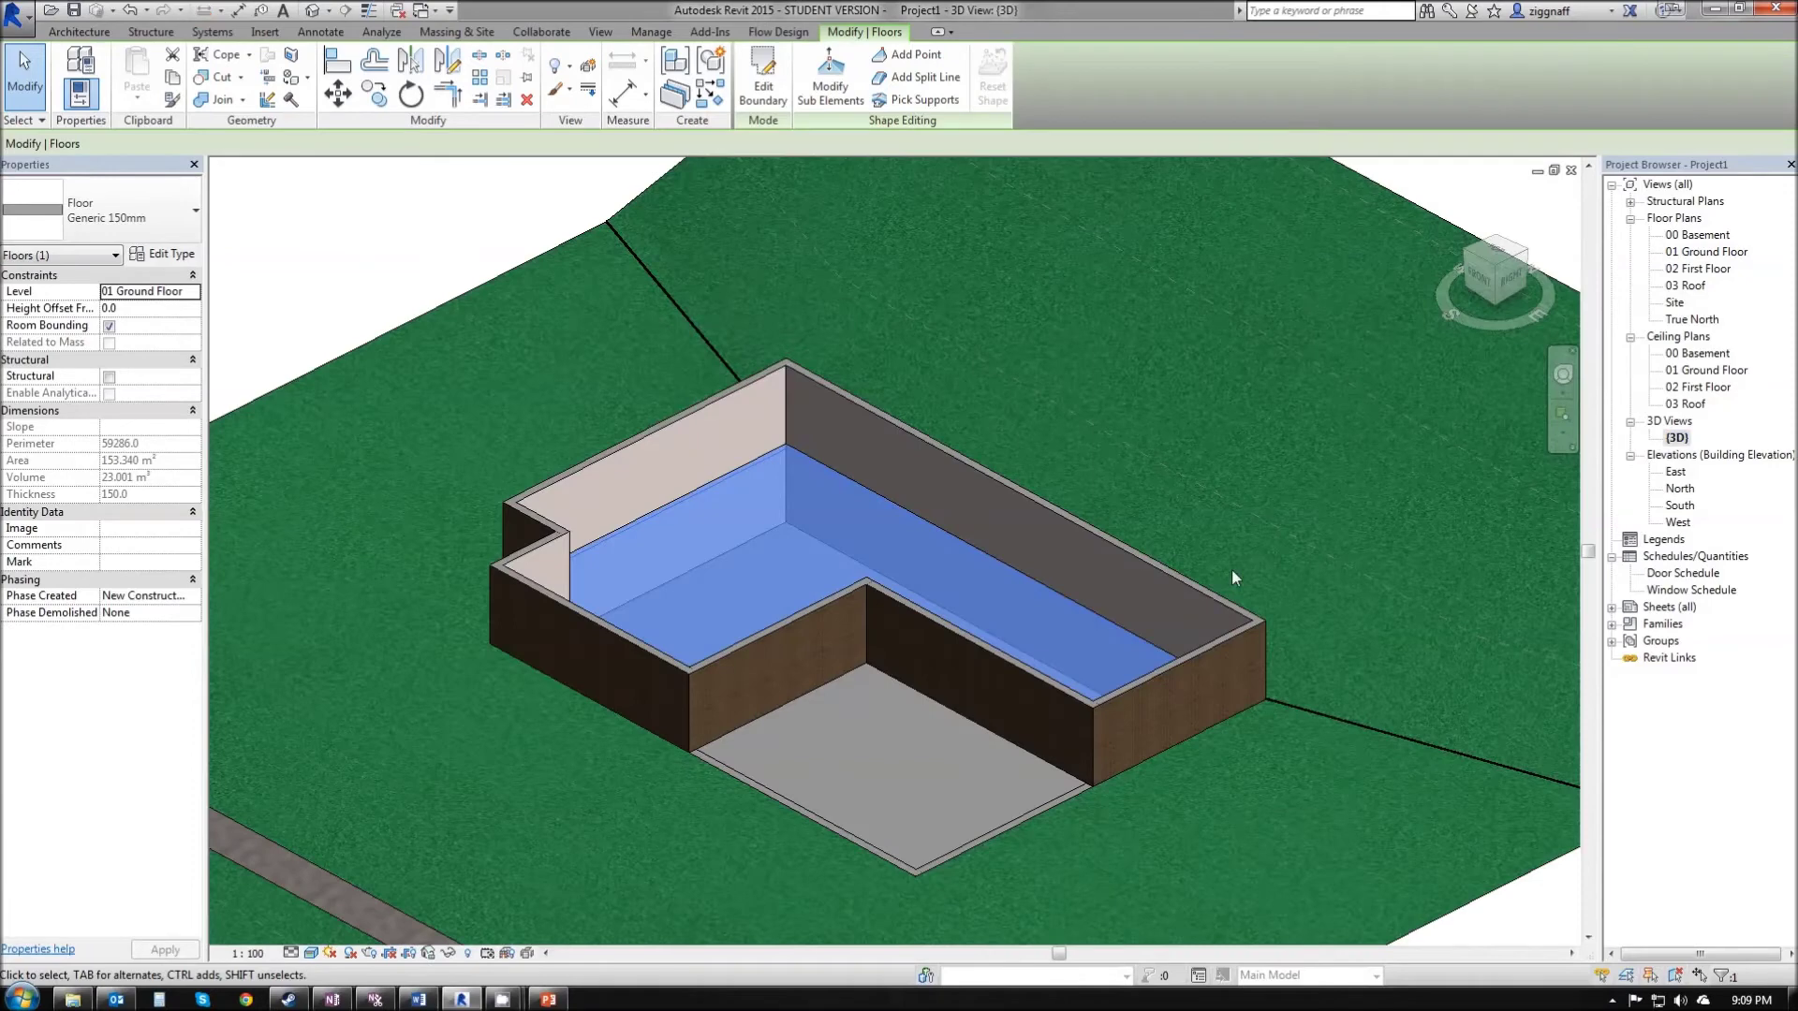
left_click(1296, 539)
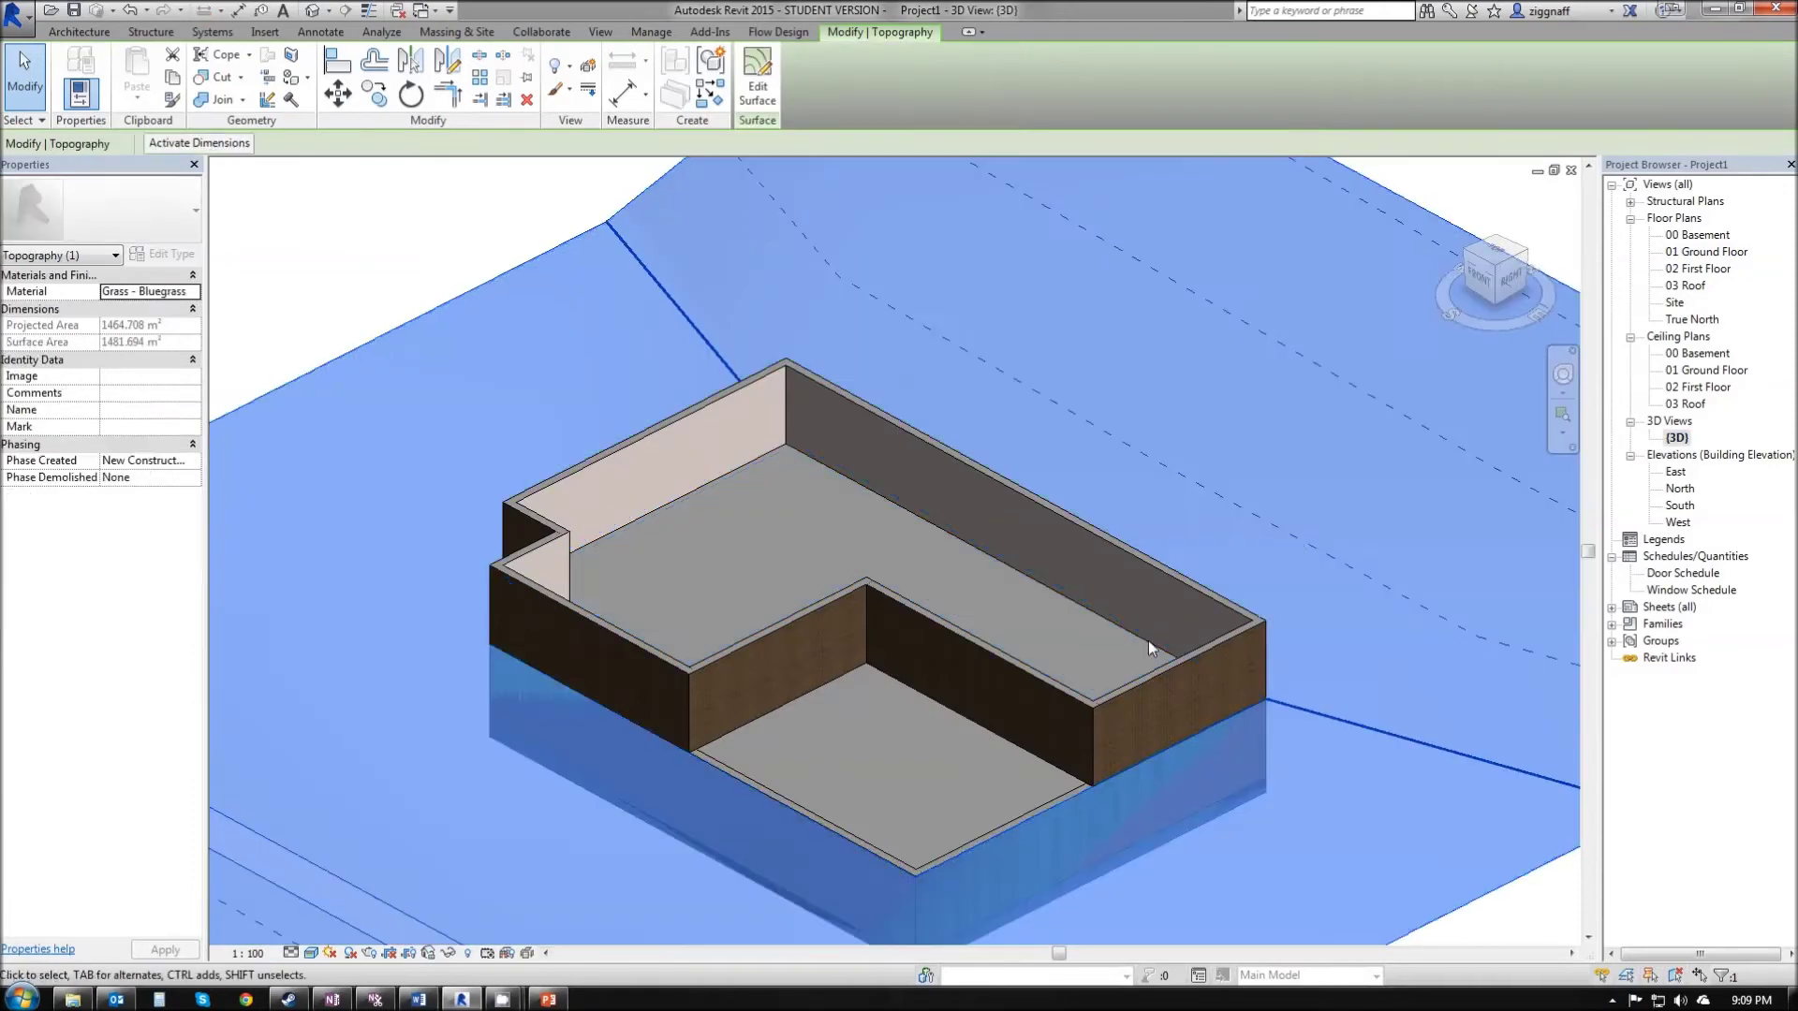
middle_click_drag(1148, 659, 927, 570, "shift")
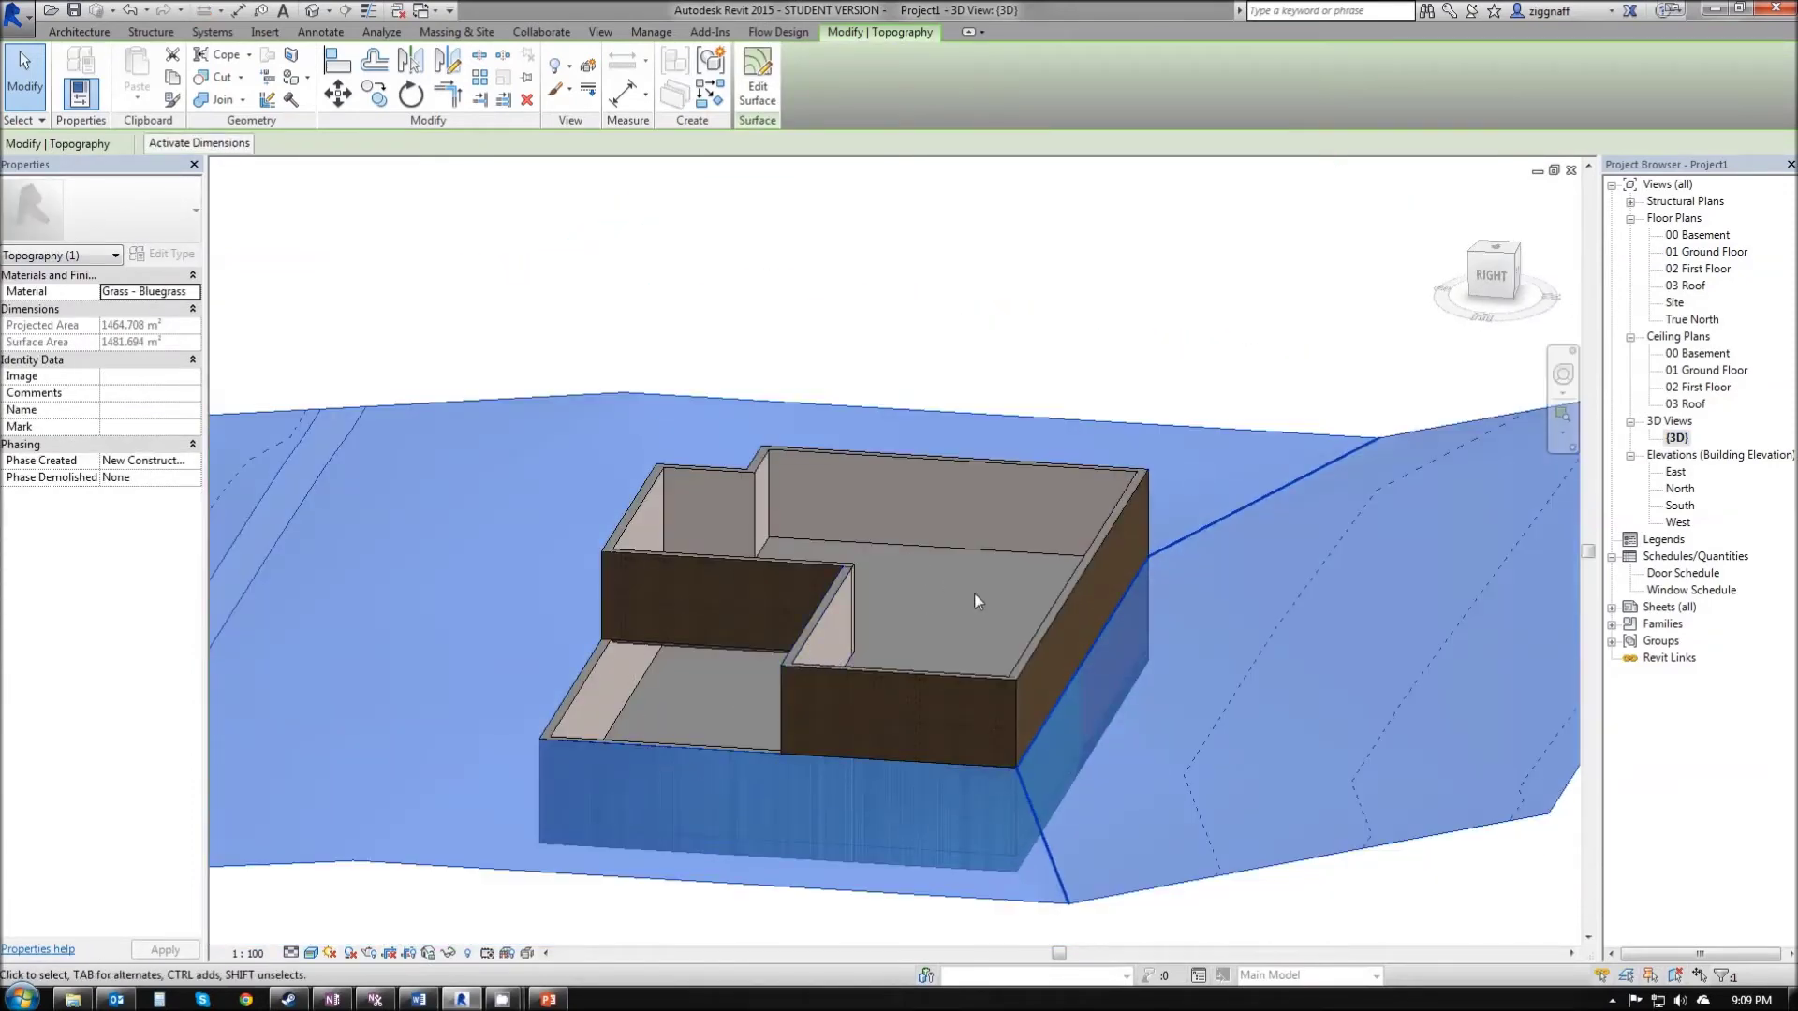
key("Escape")
middle_click_drag(678, 705, 778, 672, "shift")
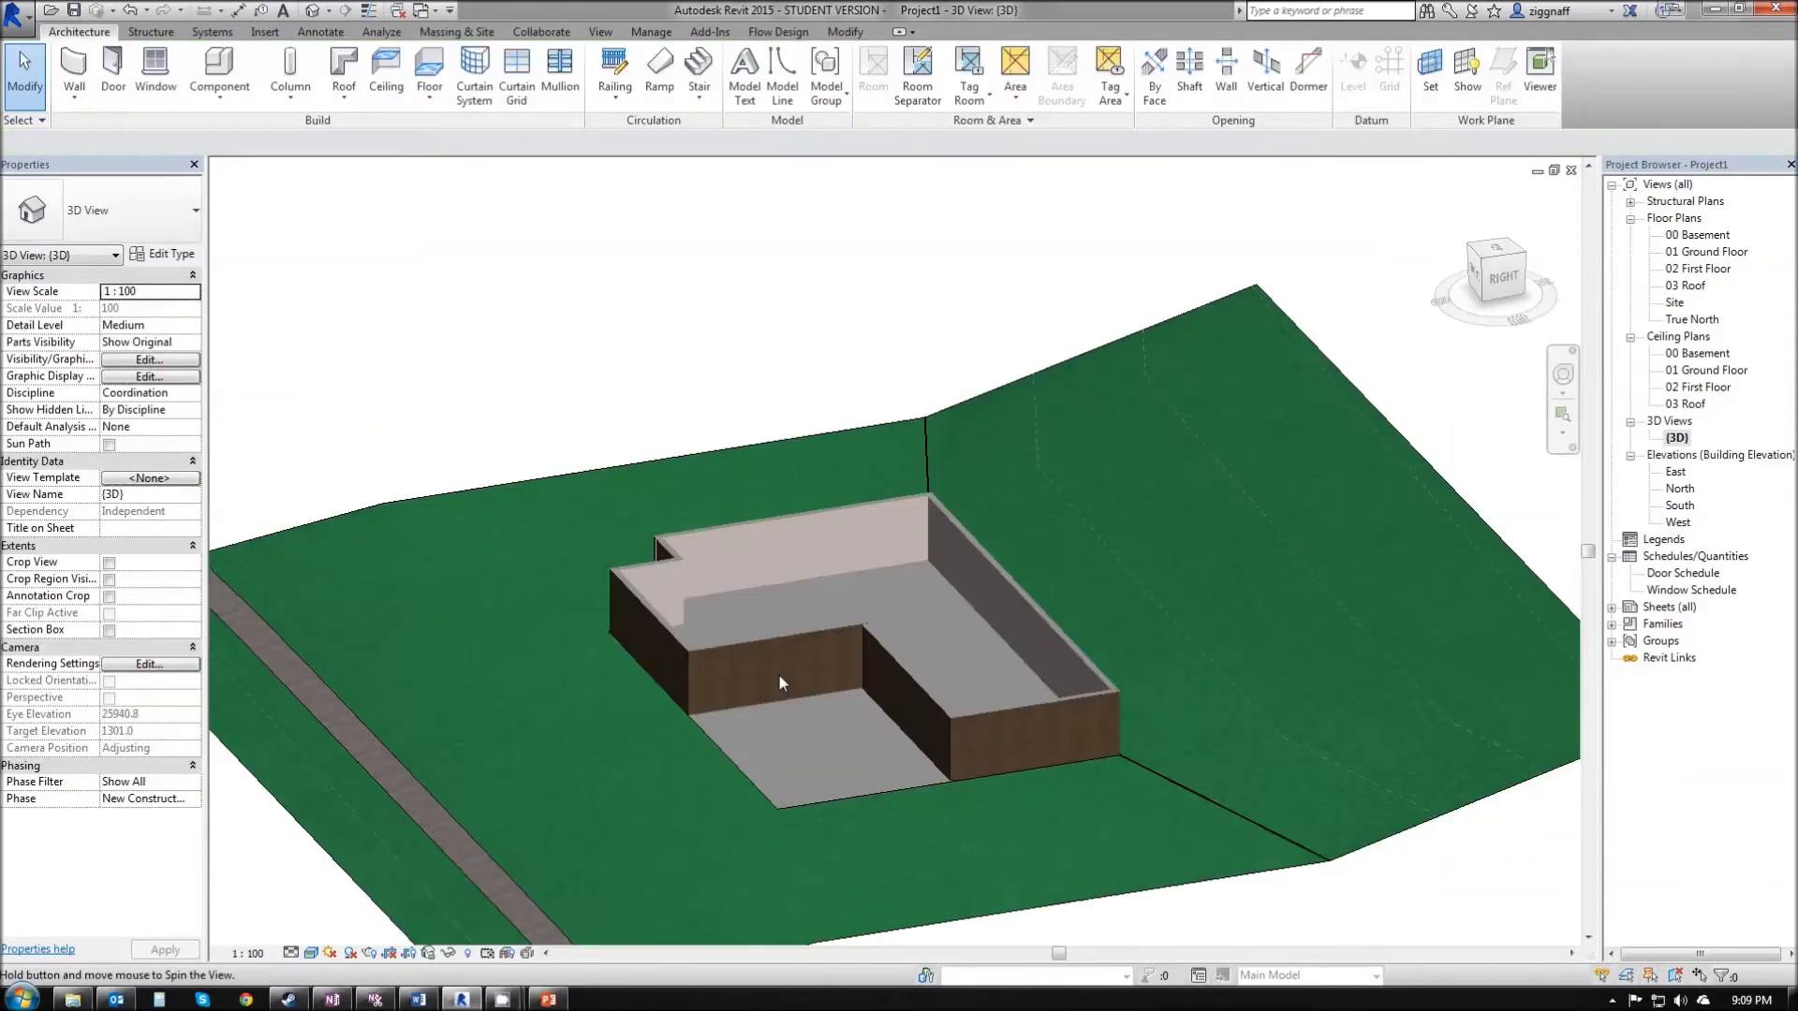
middle_click(839, 748)
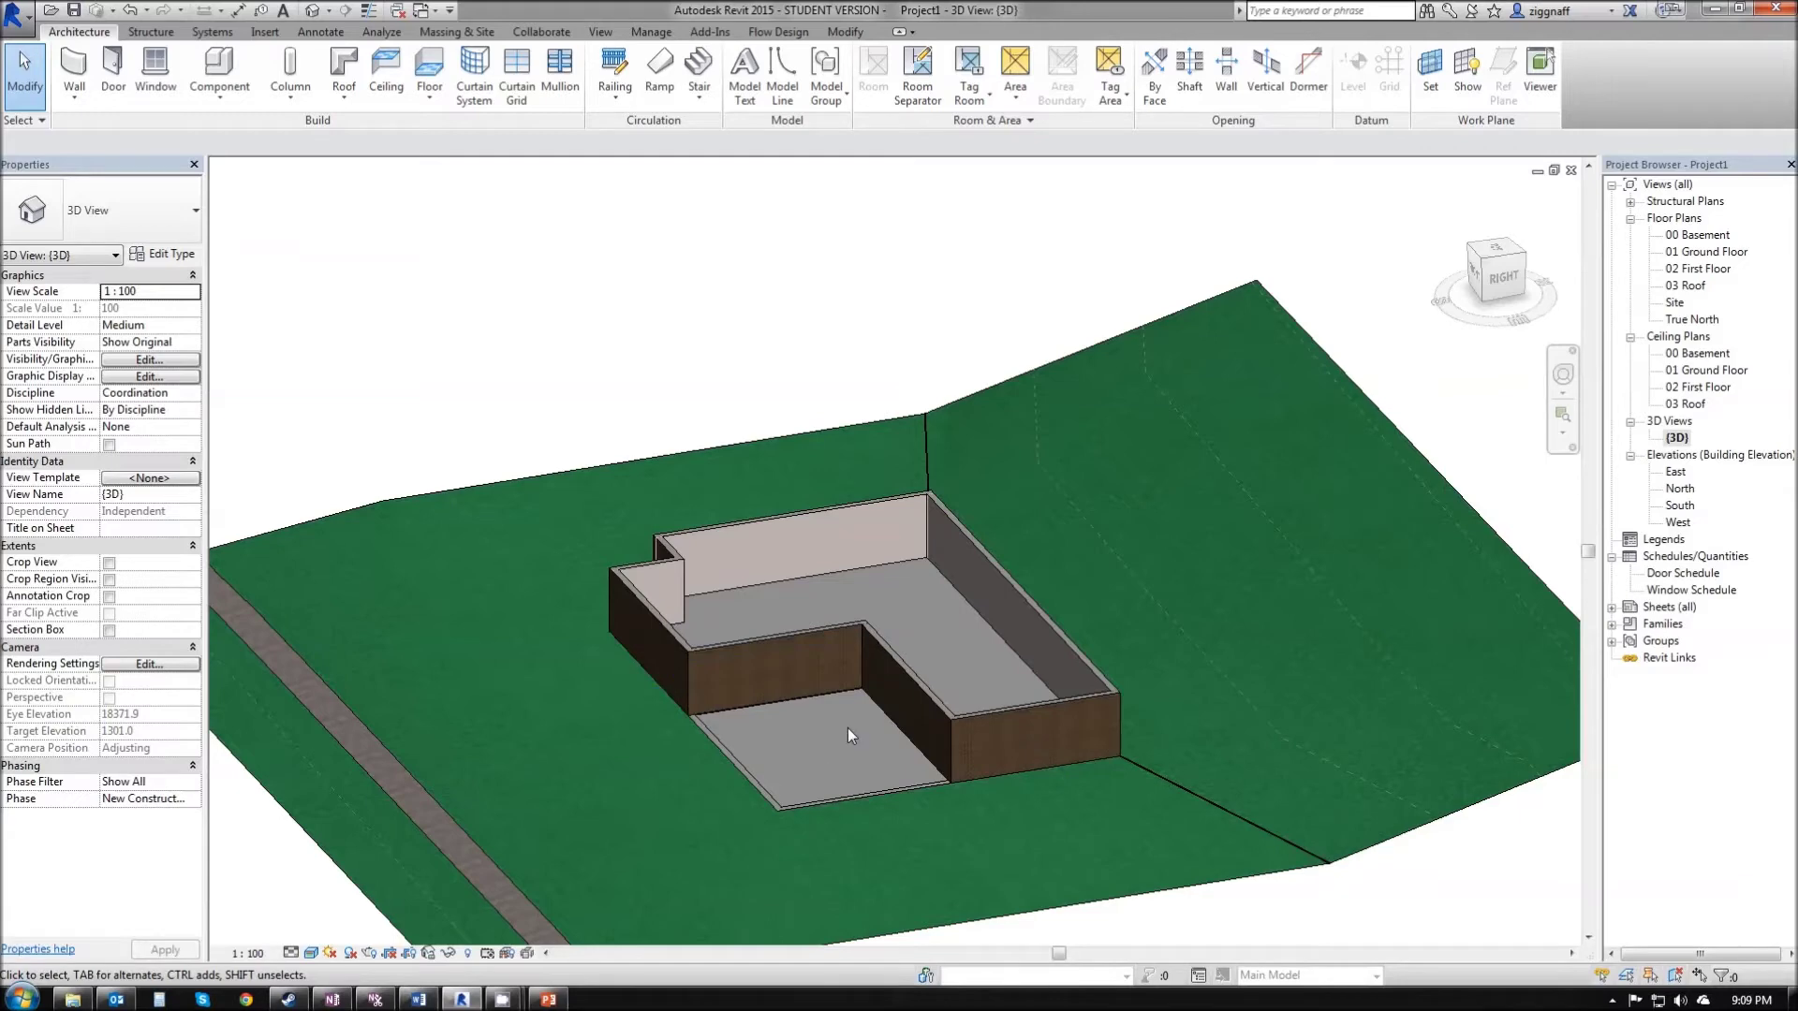
middle_click_drag(846, 727, 620, 749, "shift")
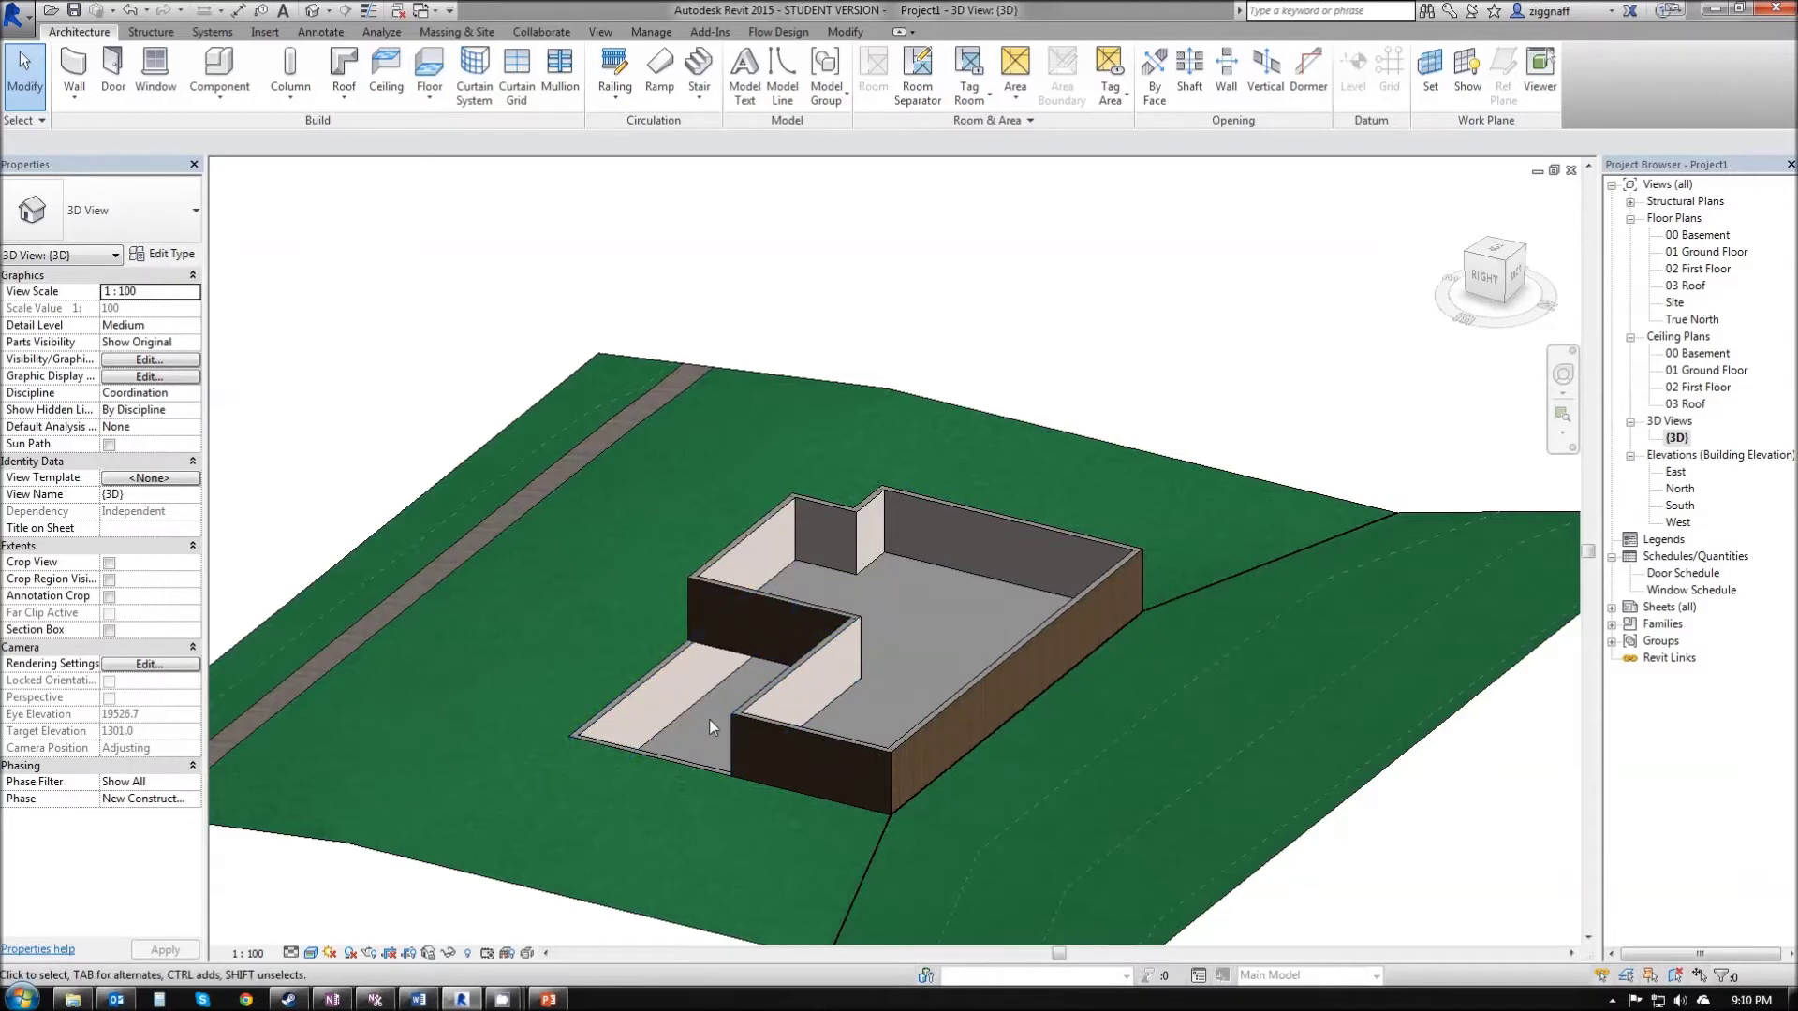
middle_click_drag(709, 719, 1114, 817, "shift")
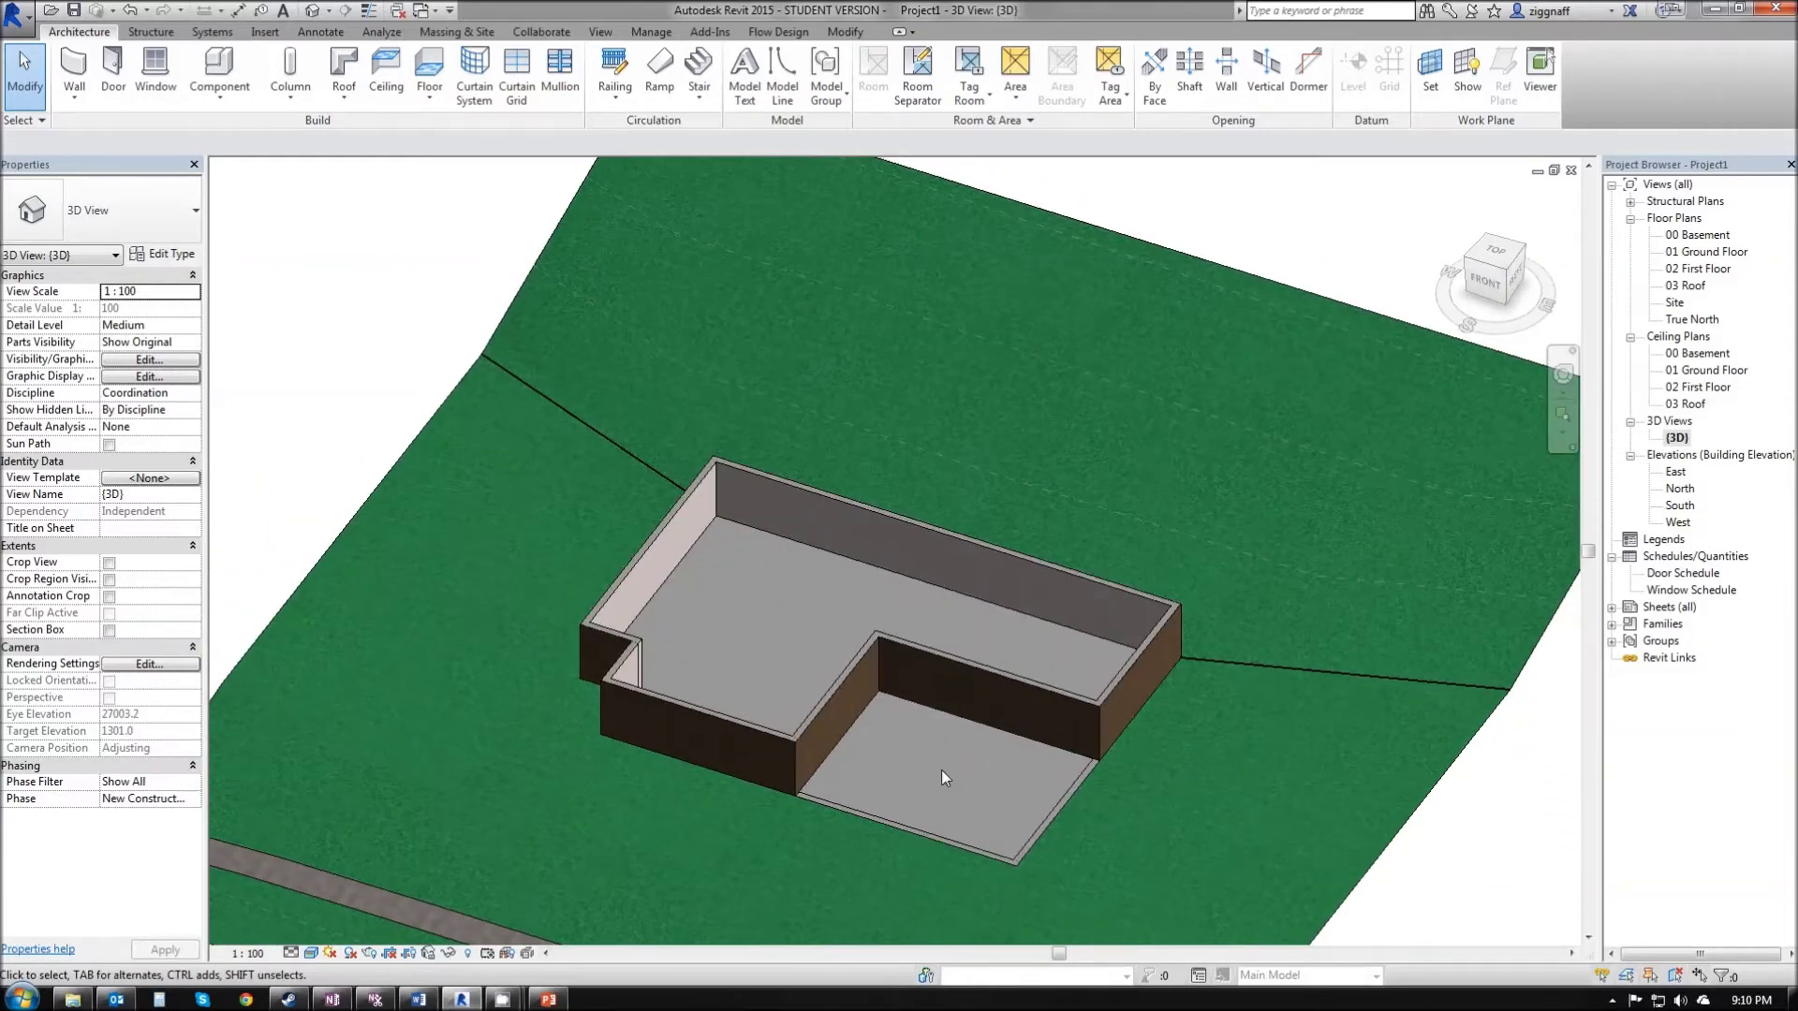
left_click(1706, 252)
Step: Open the 01 Ground Floor plan and set its Underlay to 00 Basement
double_click(1708, 253)
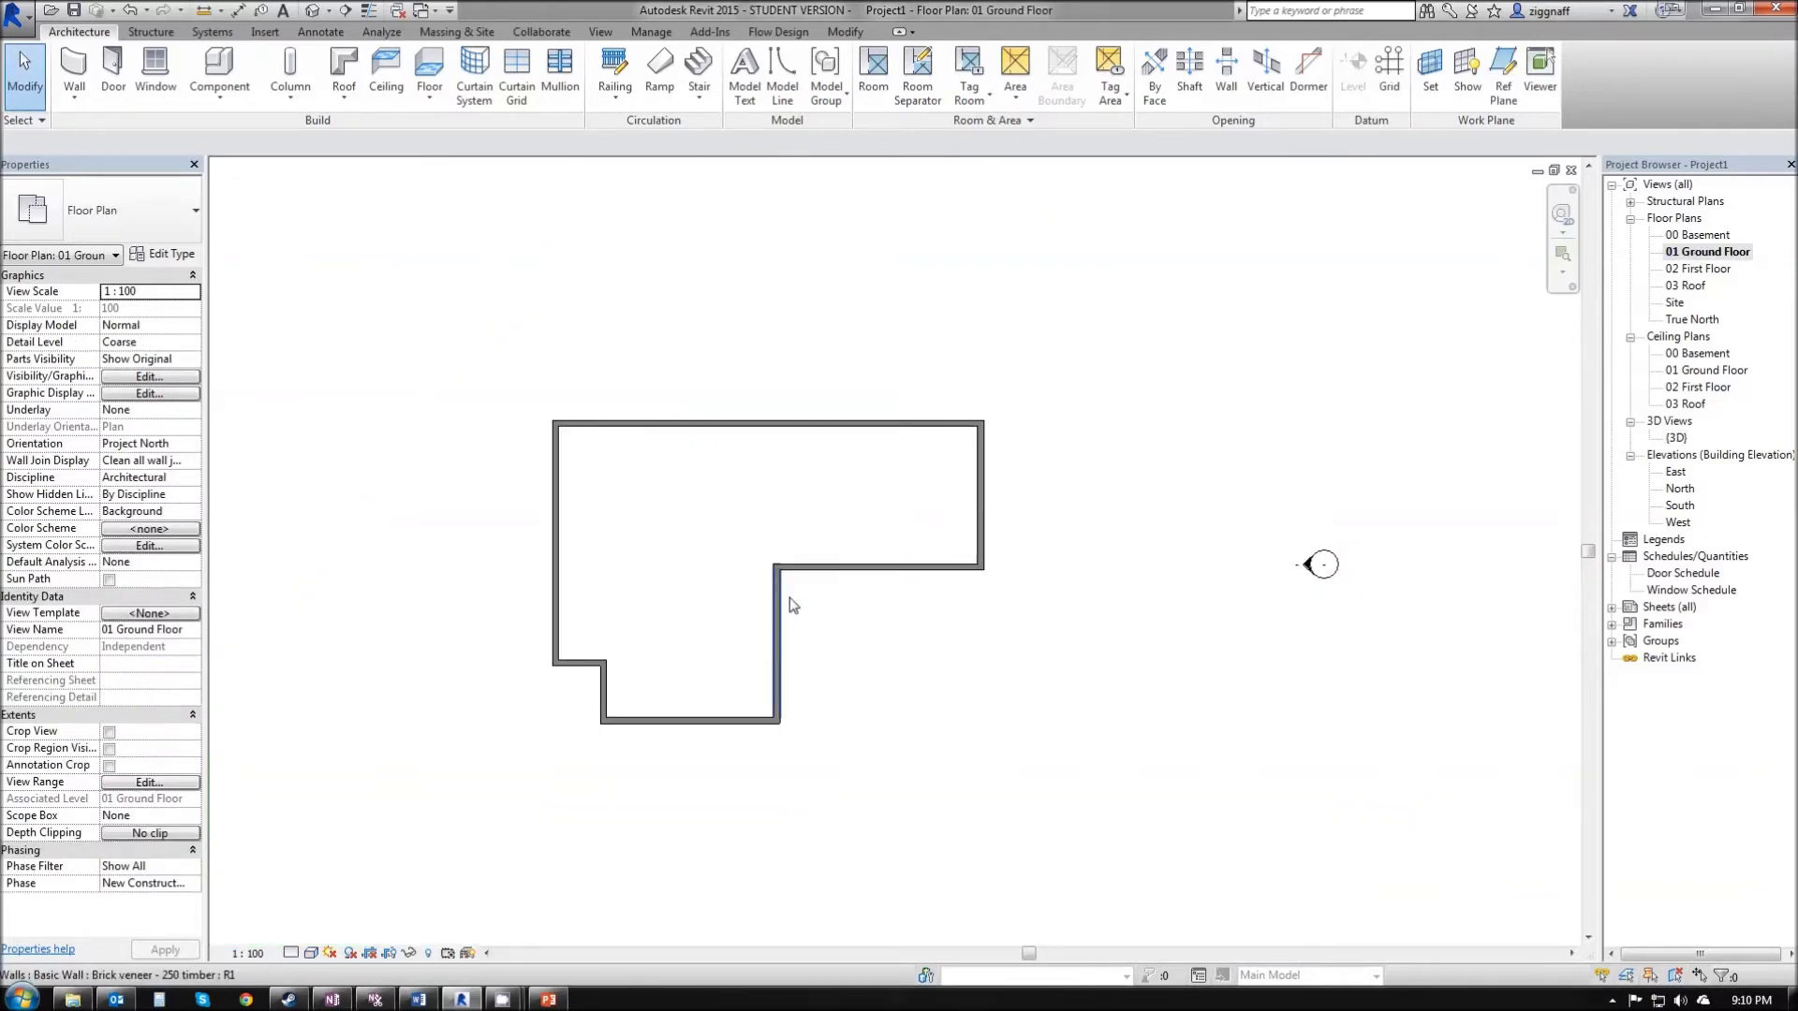
middle_click_drag(702, 624, 590, 543)
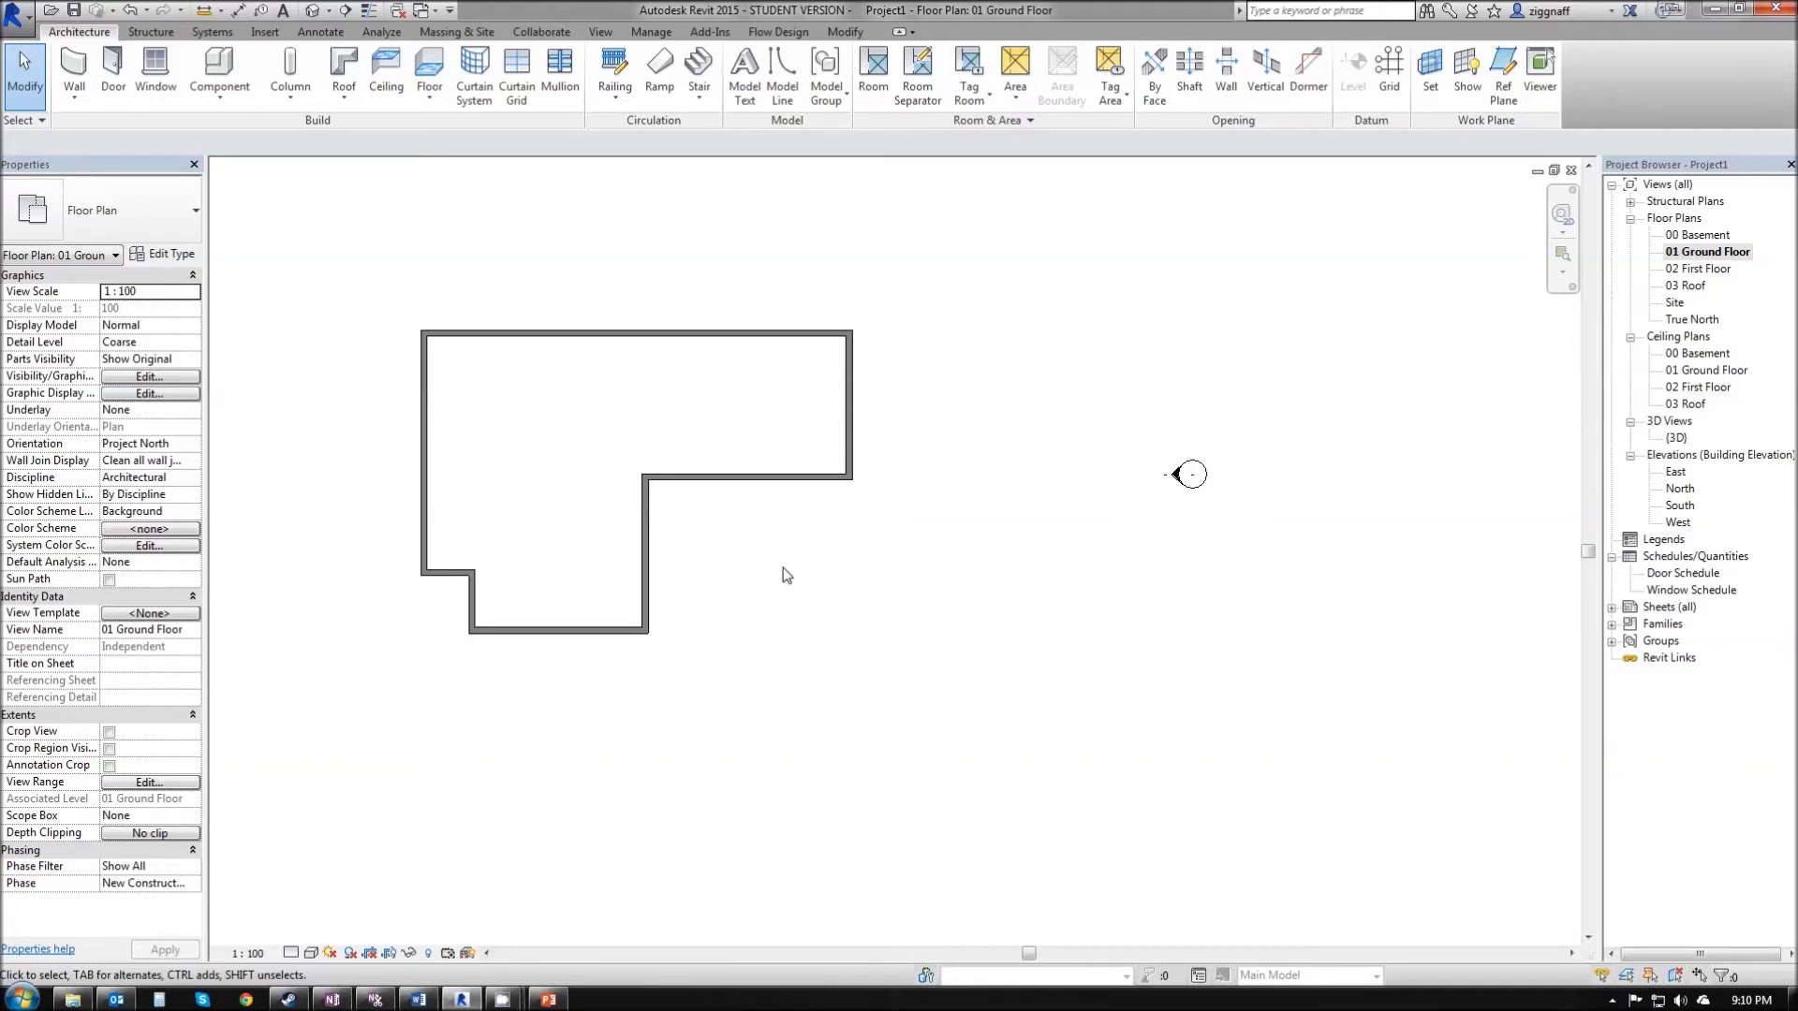
left_click(147, 410)
left_click(192, 411)
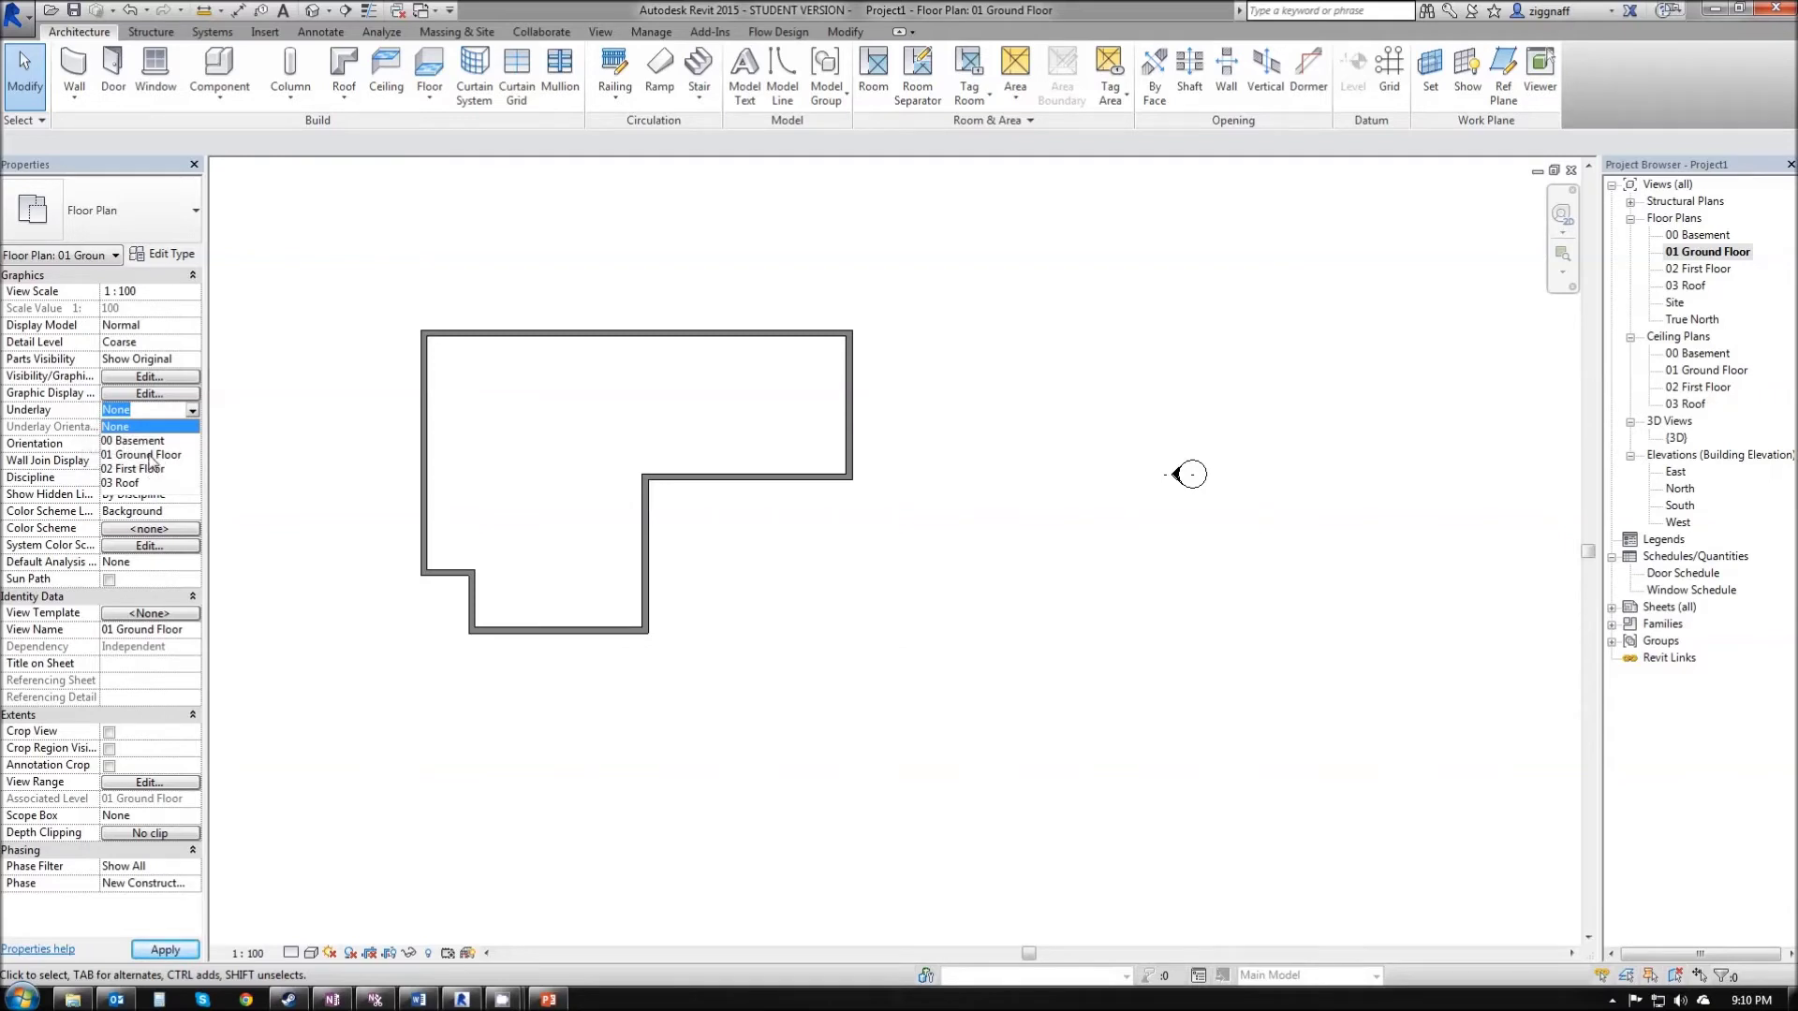
left_click(131, 440)
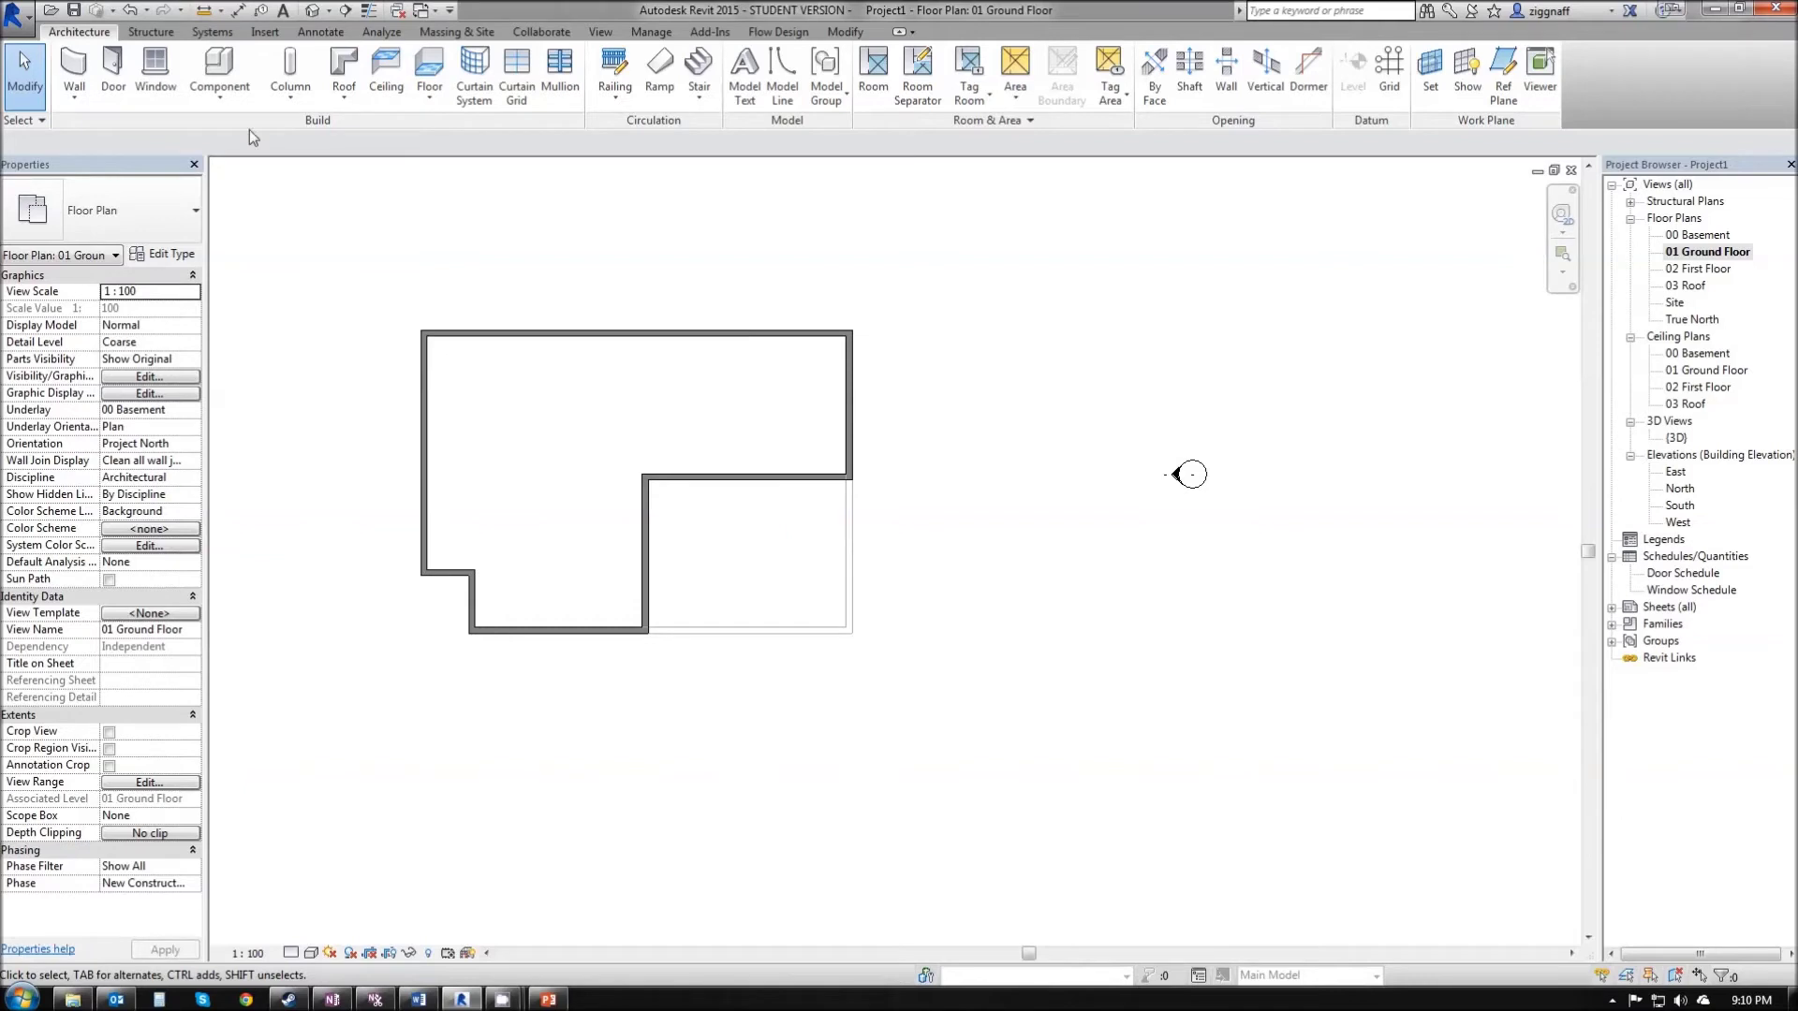
Step: Start a new floor and try picking the bottom and right walls as its boundary
left_click(431, 74)
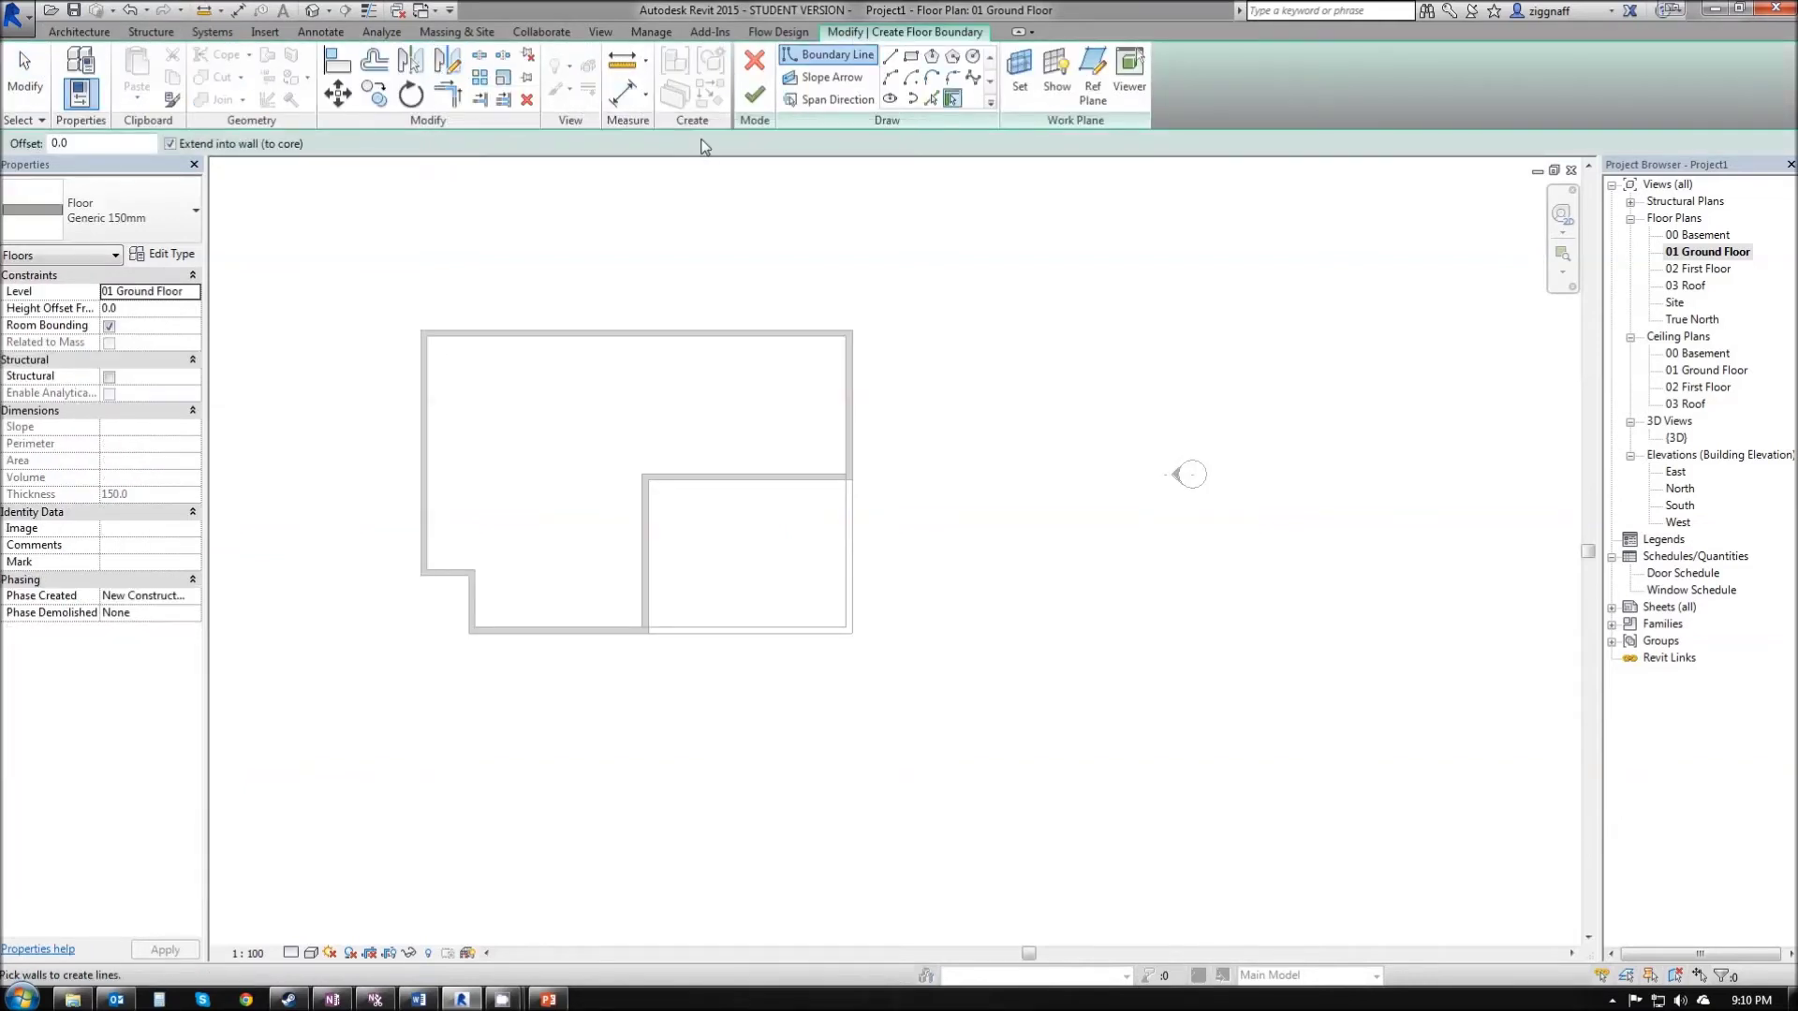
scroll(749, 553, "down", 1)
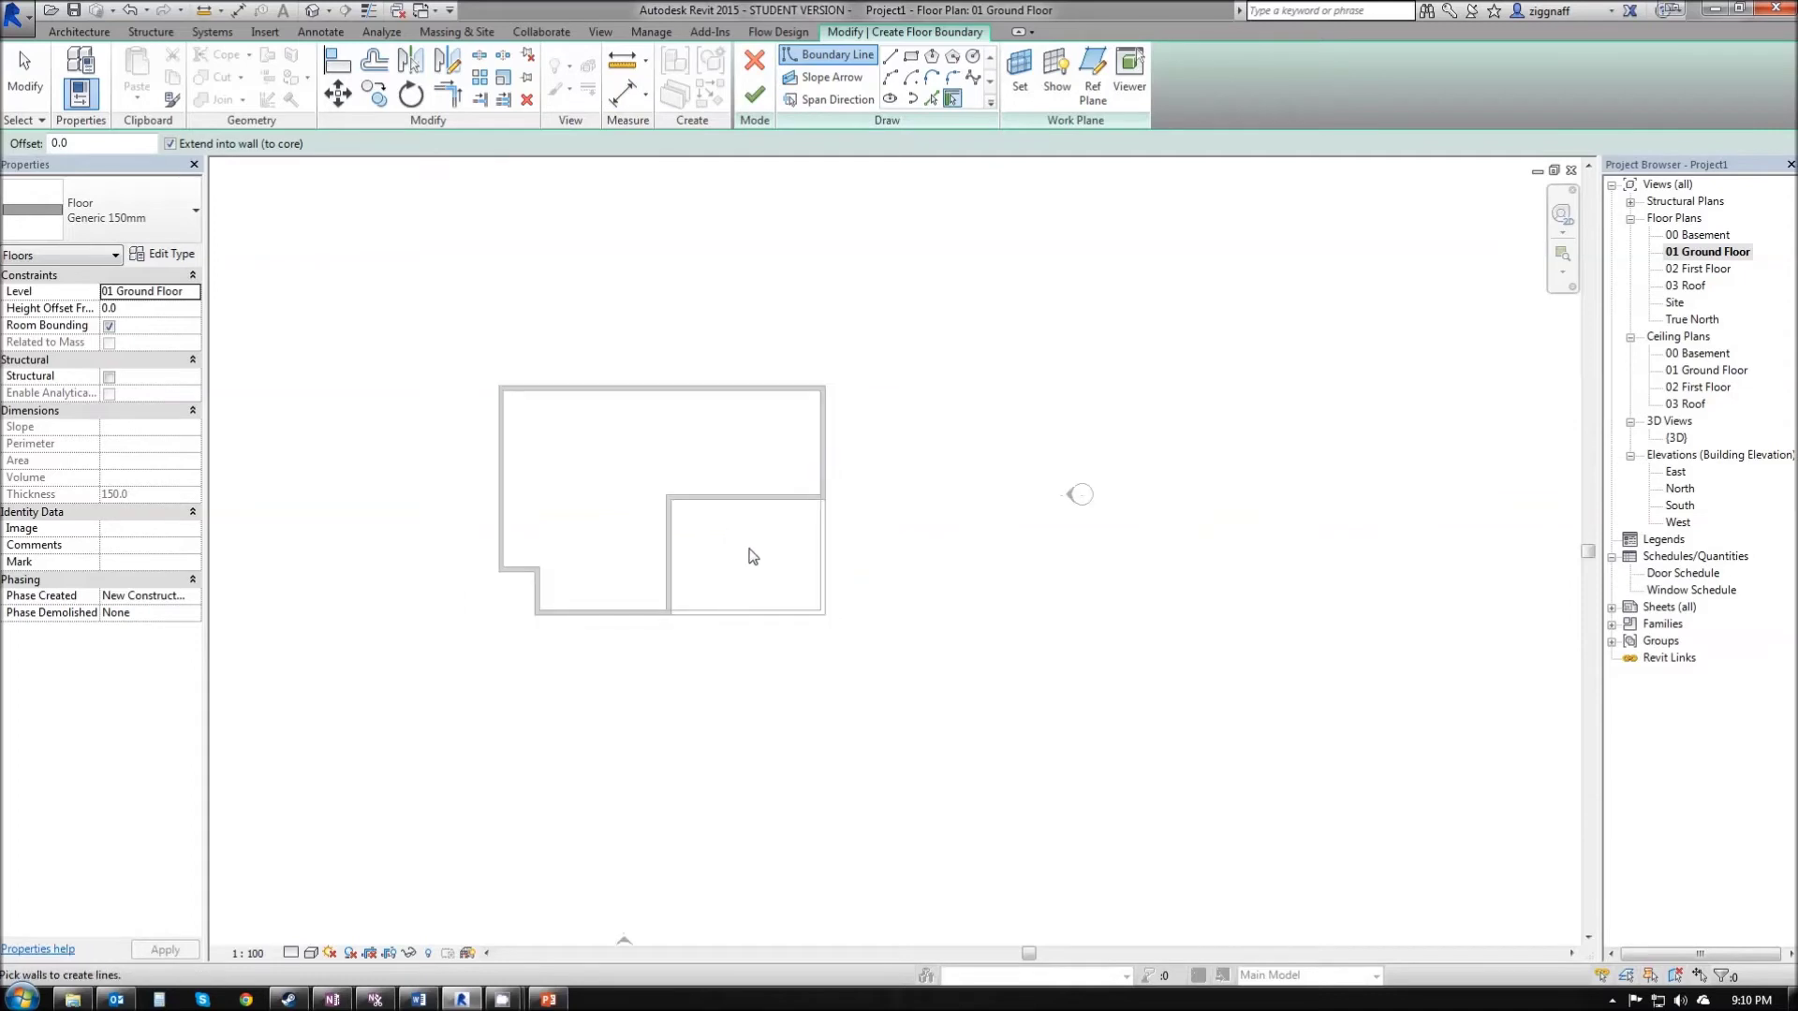
scroll(742, 551, "up", 3)
middle_click_drag(740, 552, 694, 501)
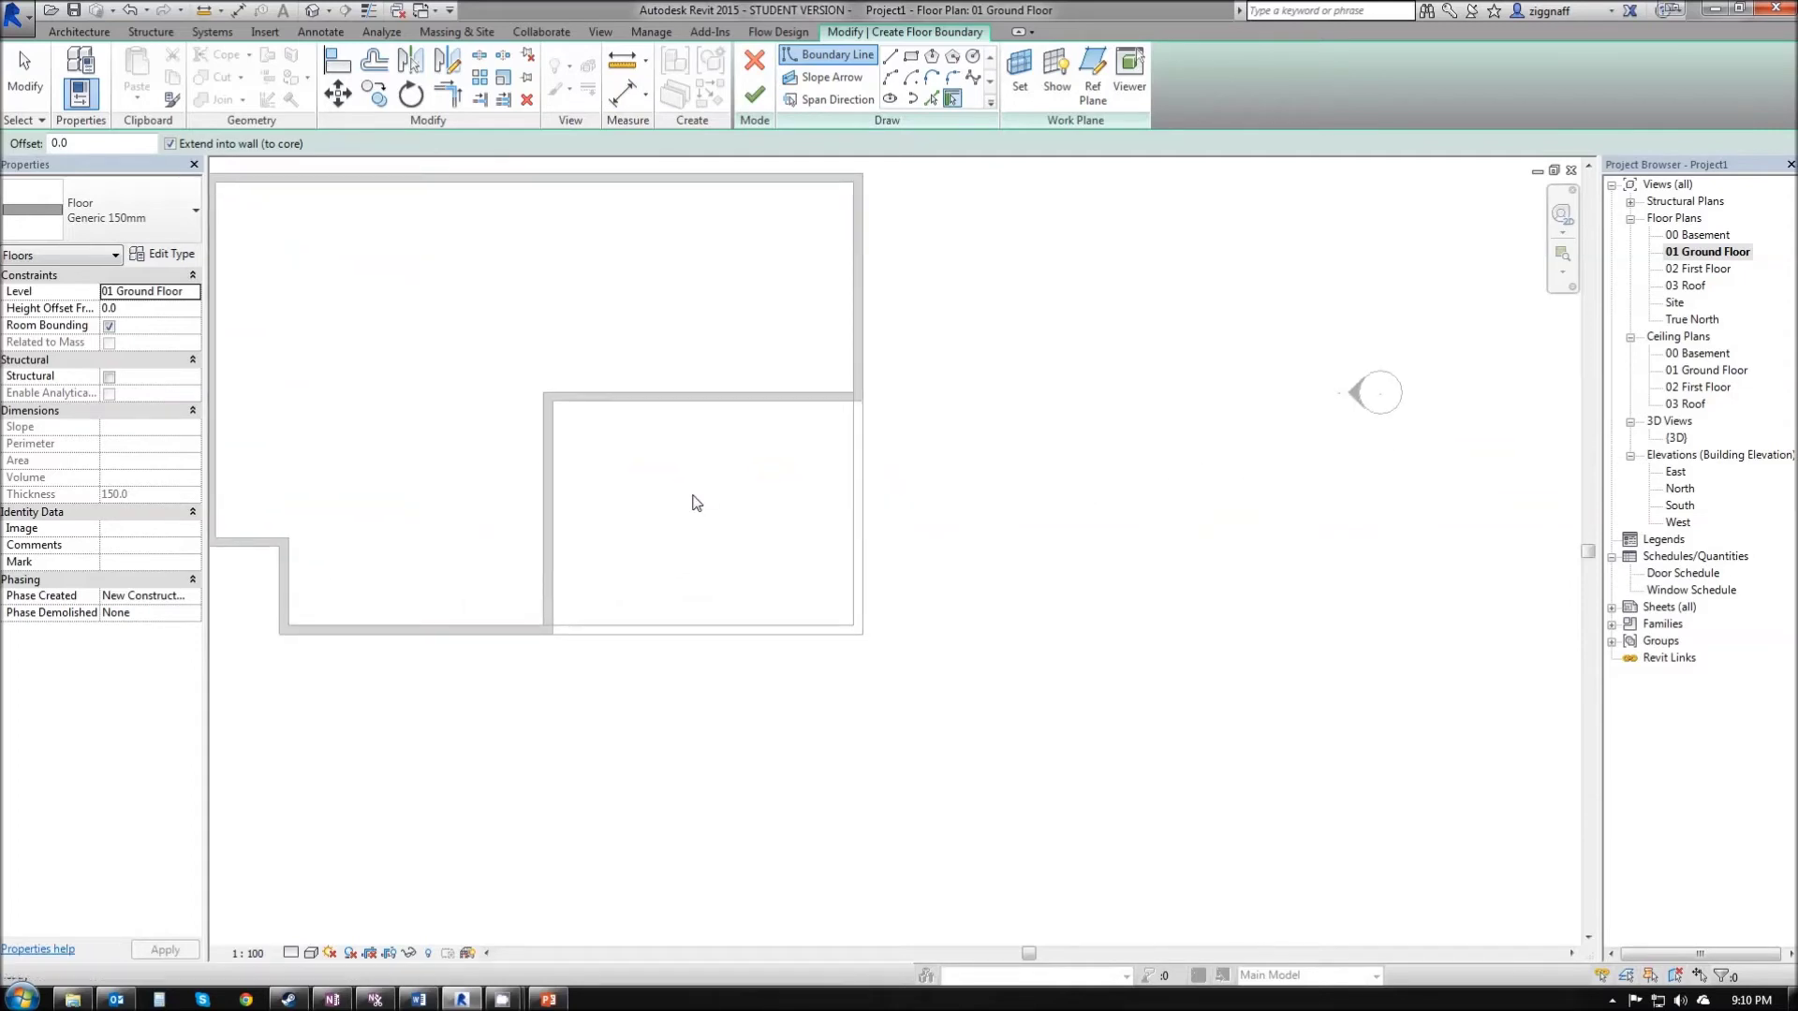
left_click(607, 642)
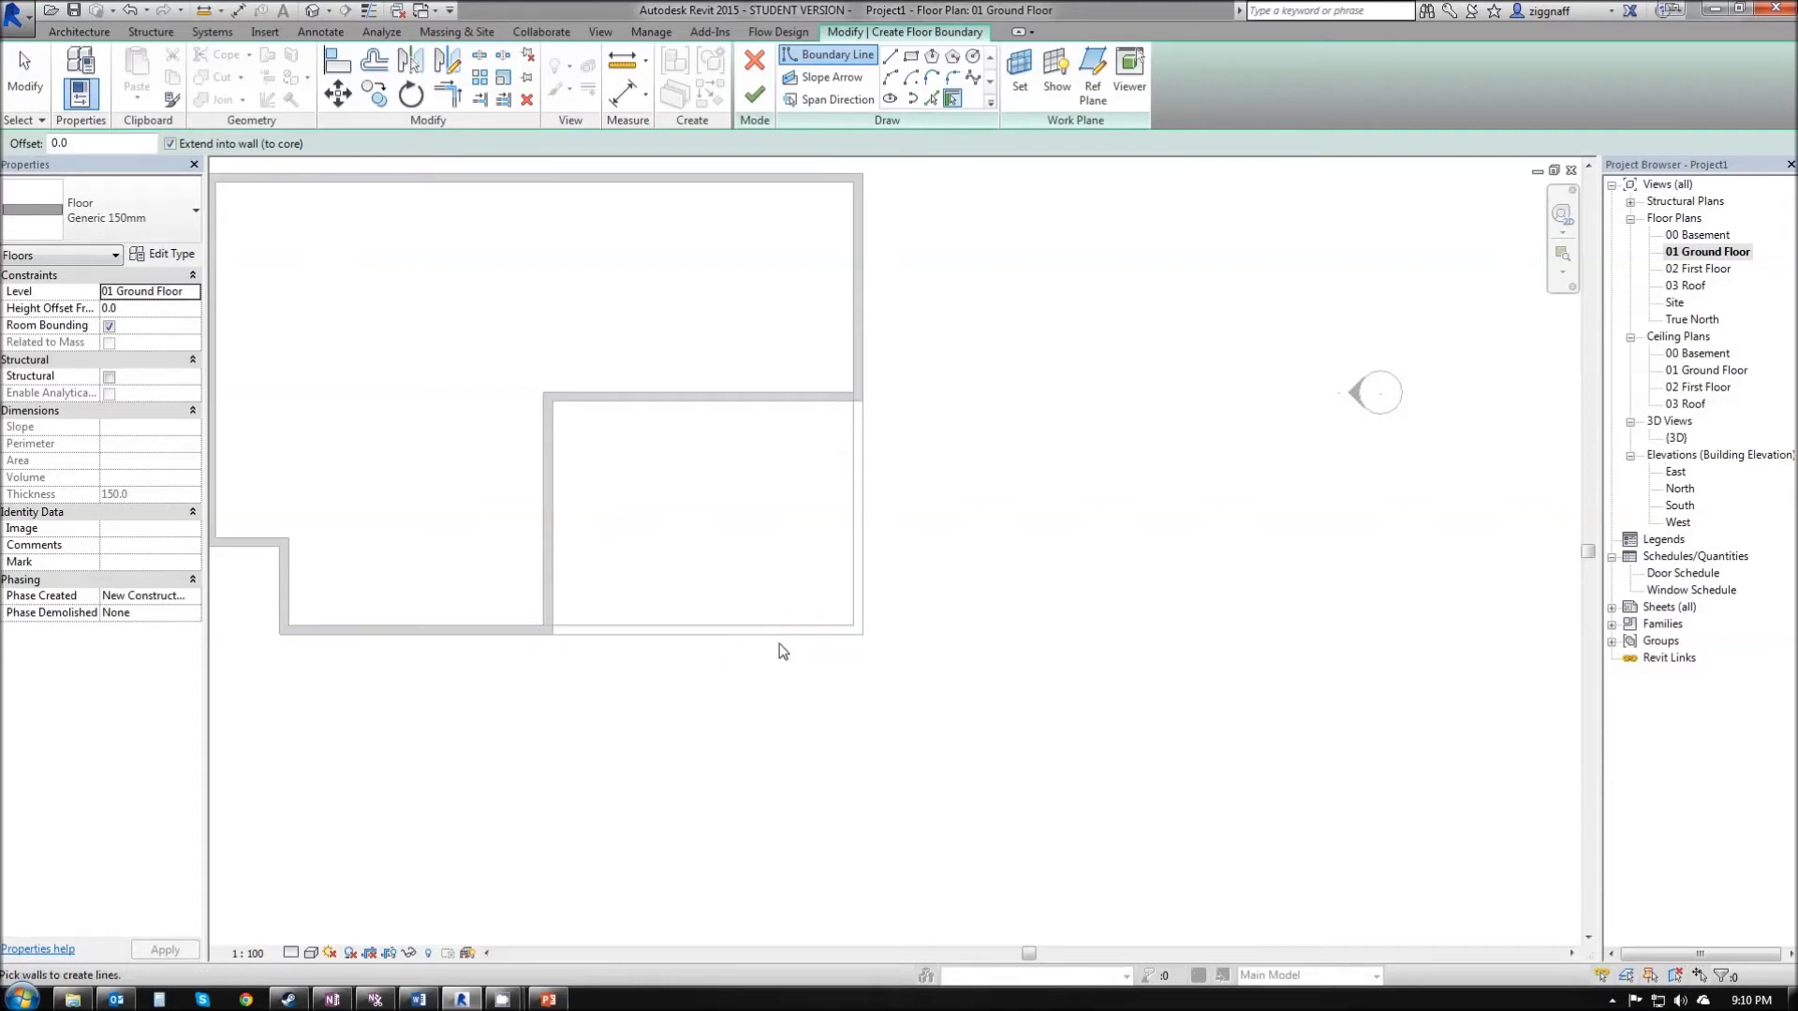
left_click(866, 617)
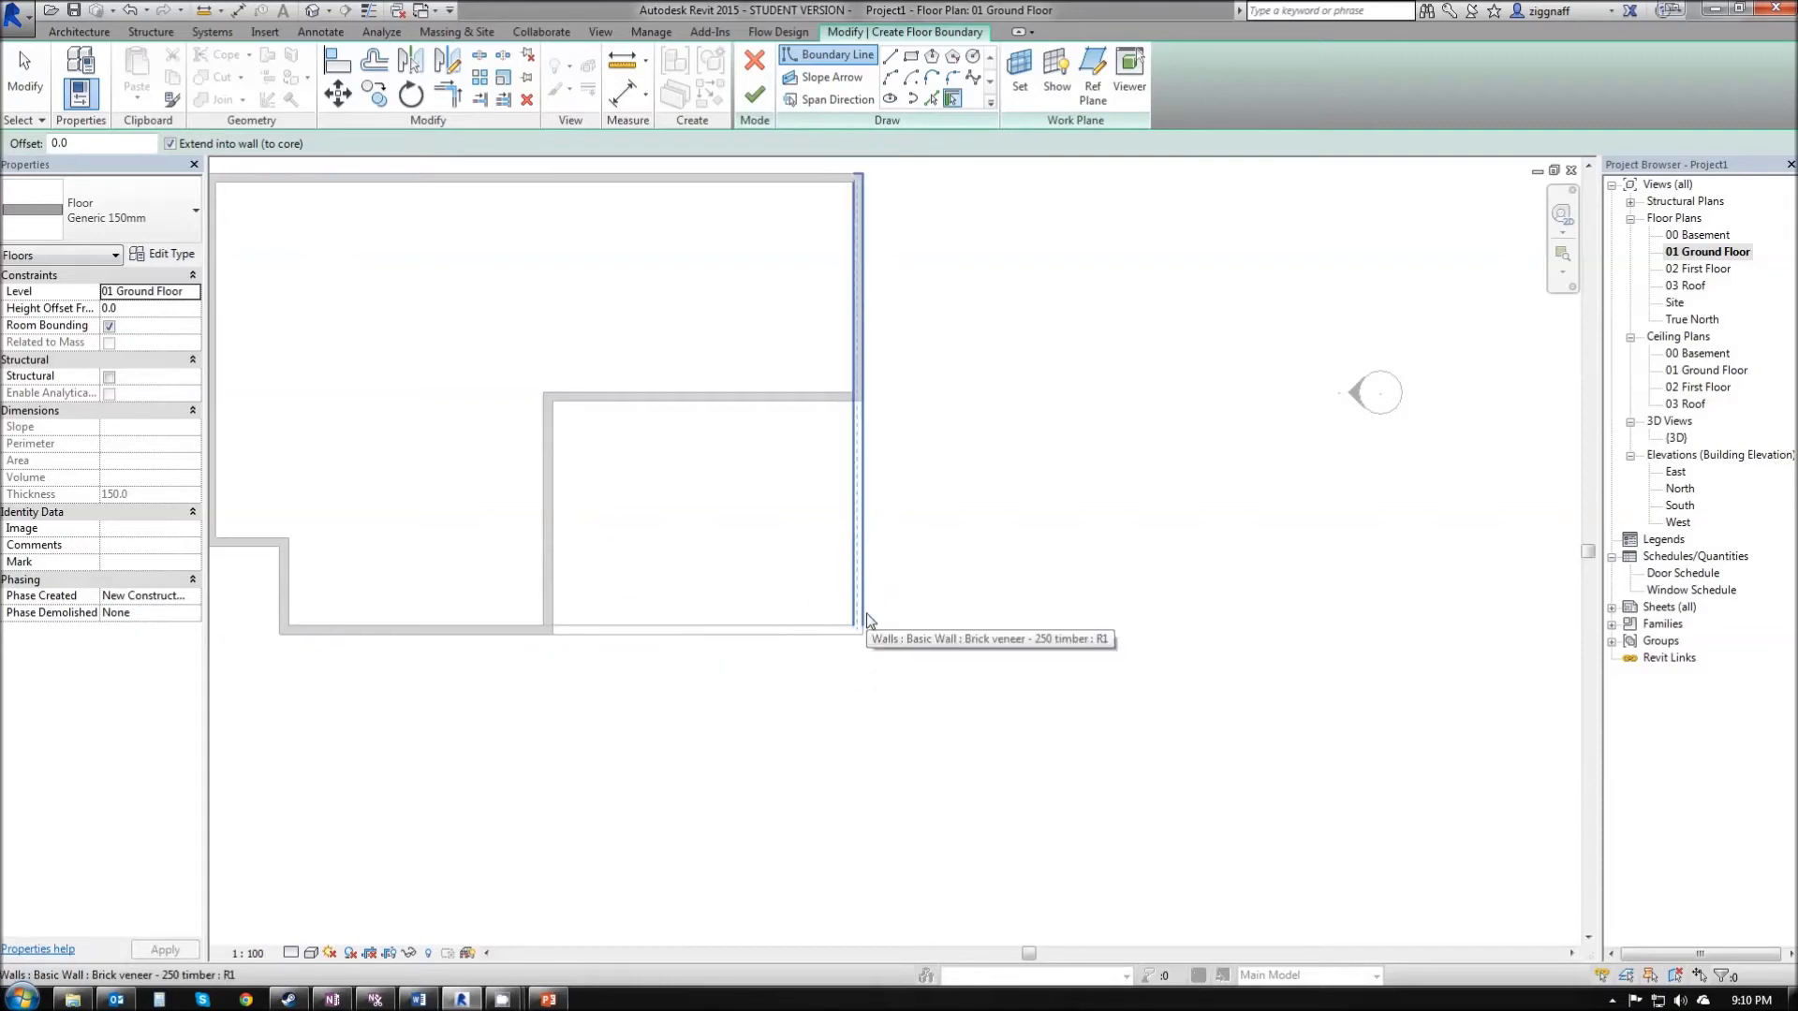
Step: Sketch a line rectangle over the gap, finish the floor, and decline attaching walls
left_click(889, 56)
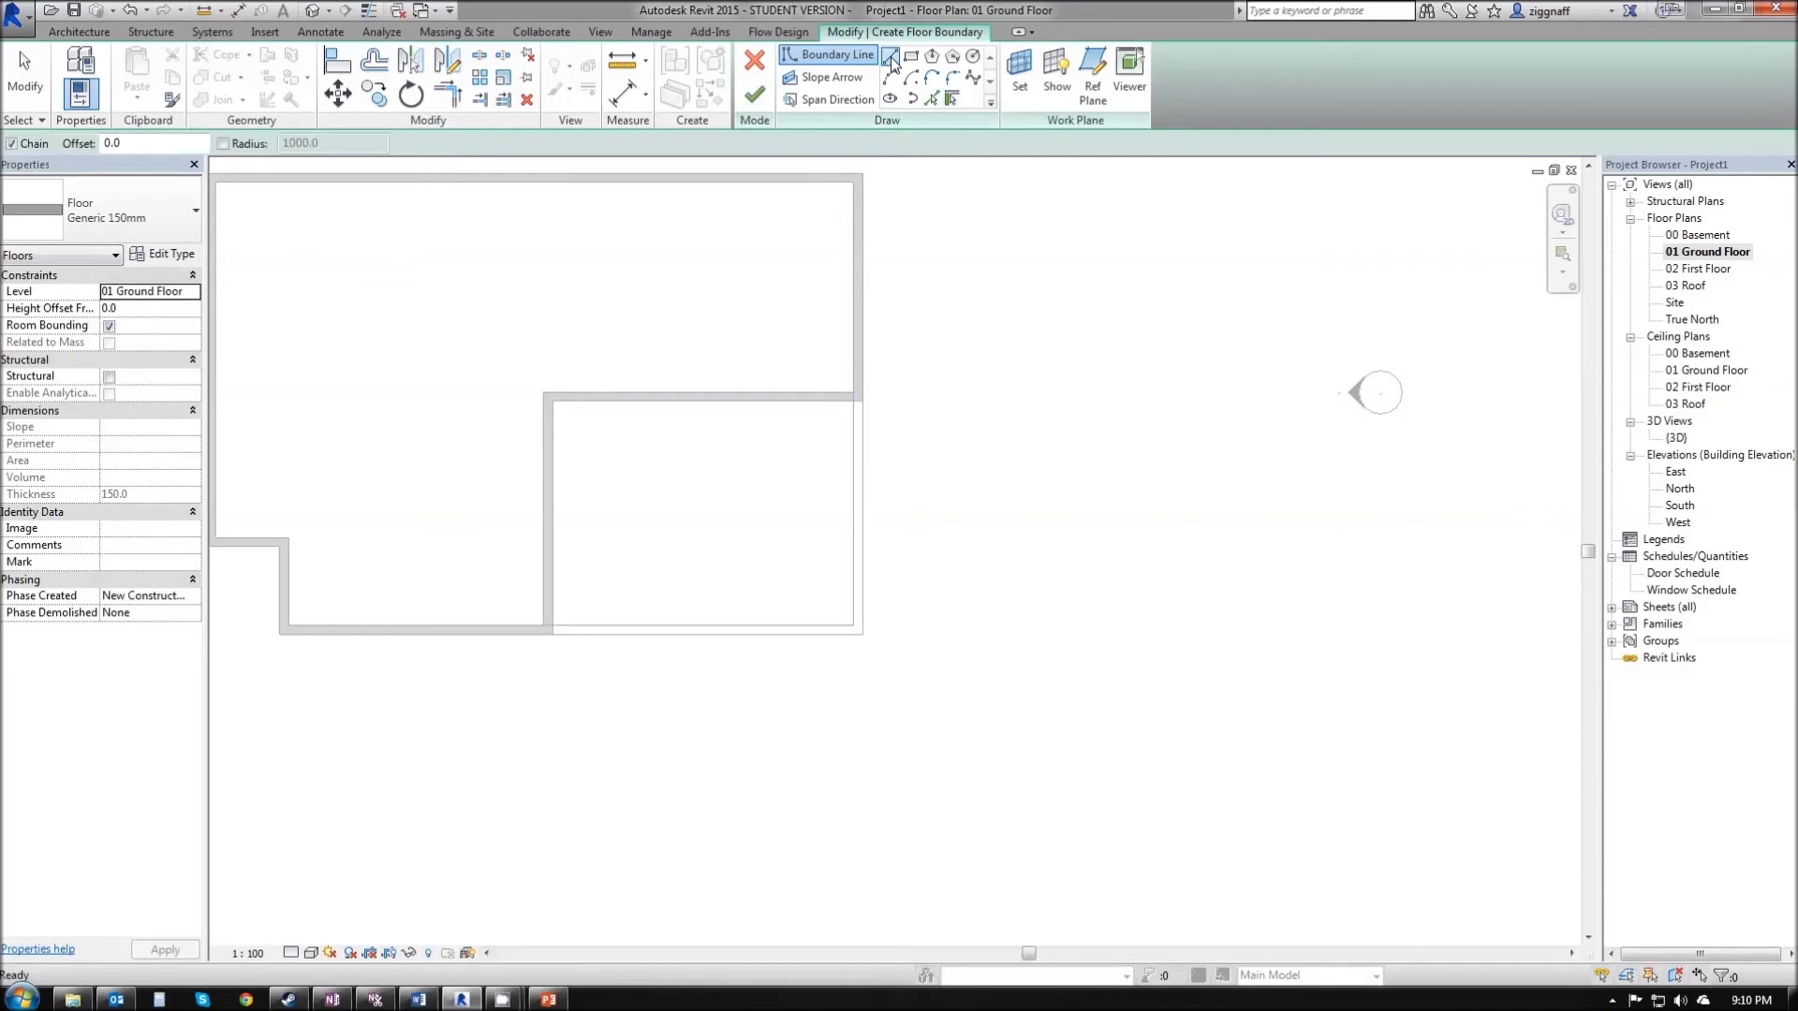
left_click(553, 406)
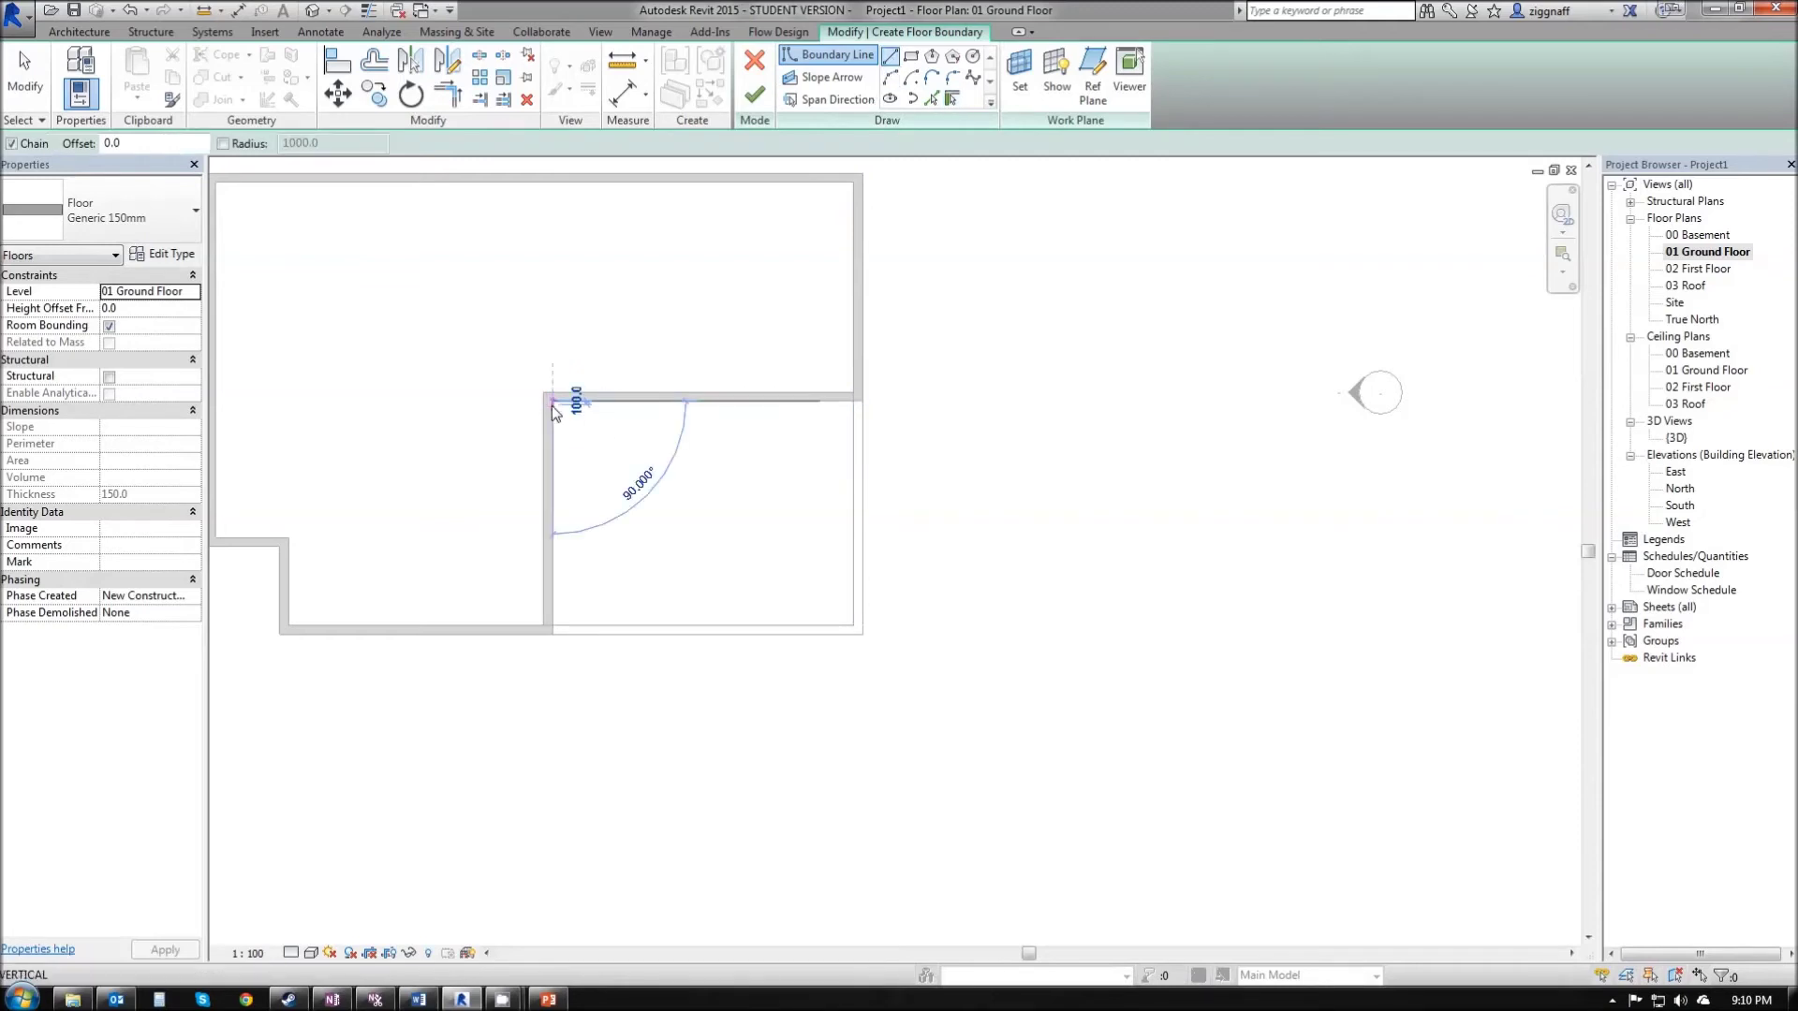
left_click(552, 634)
left_click(863, 635)
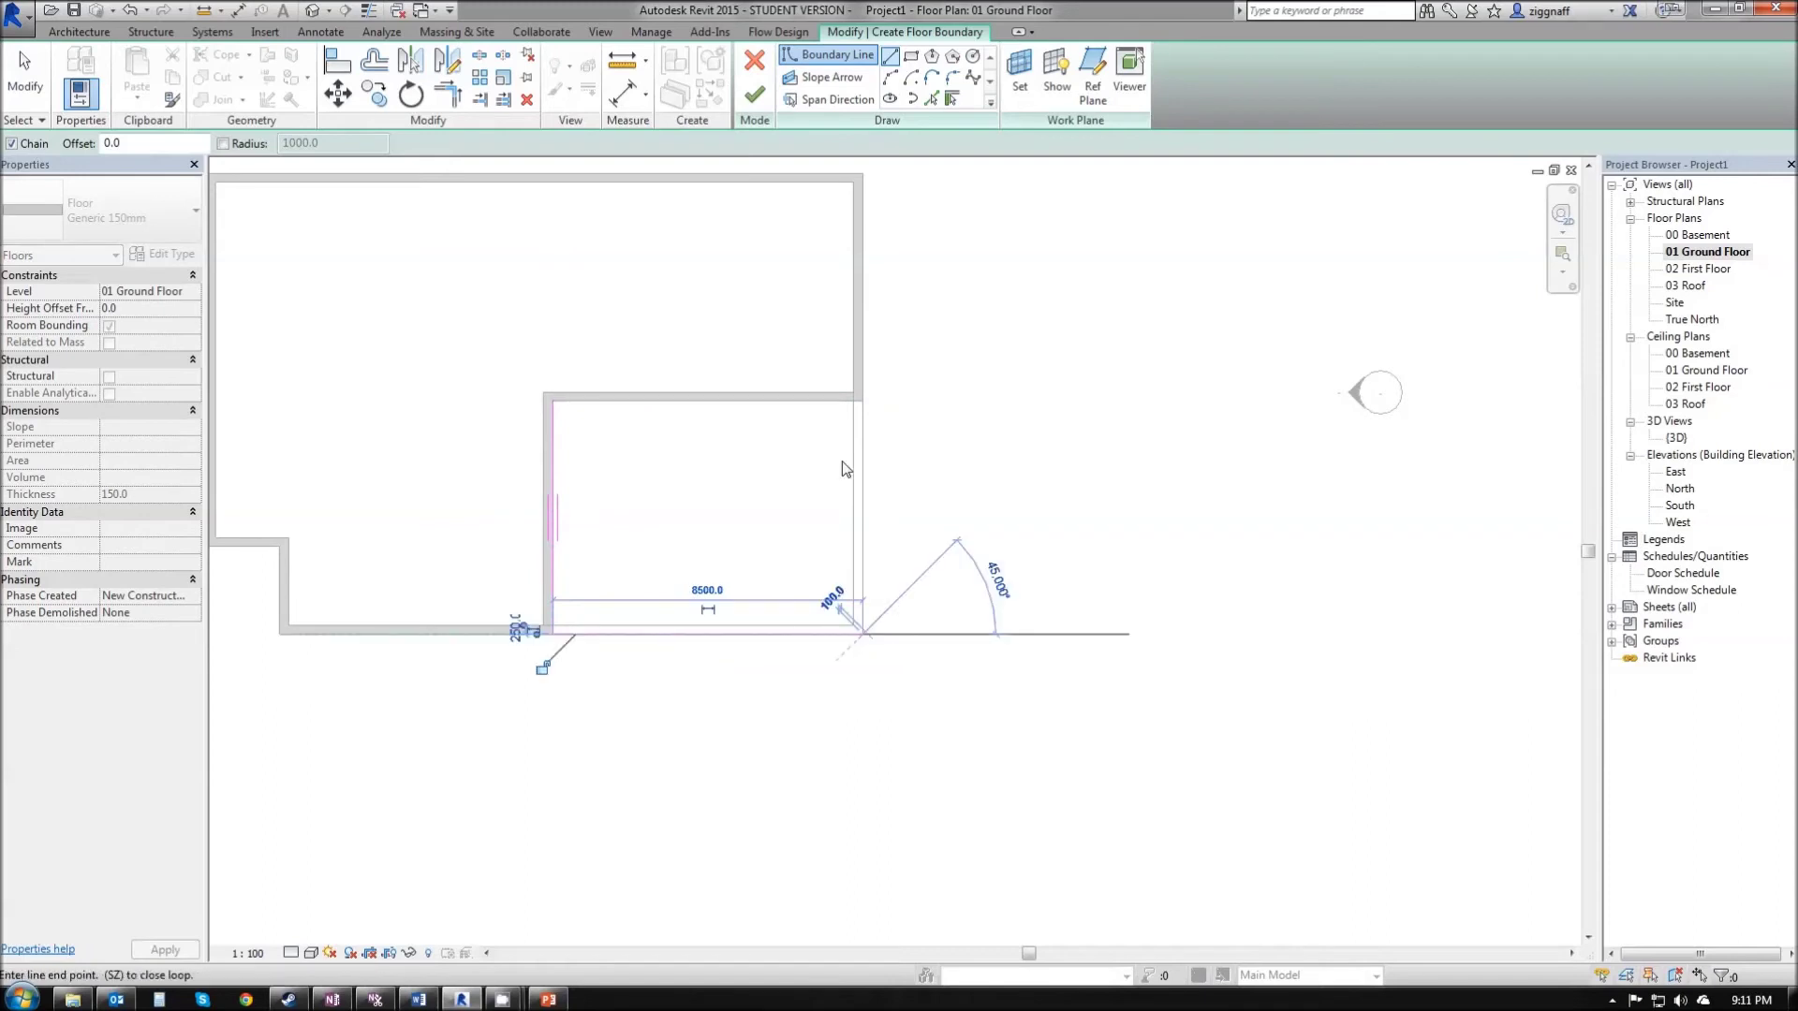
left_click(863, 399)
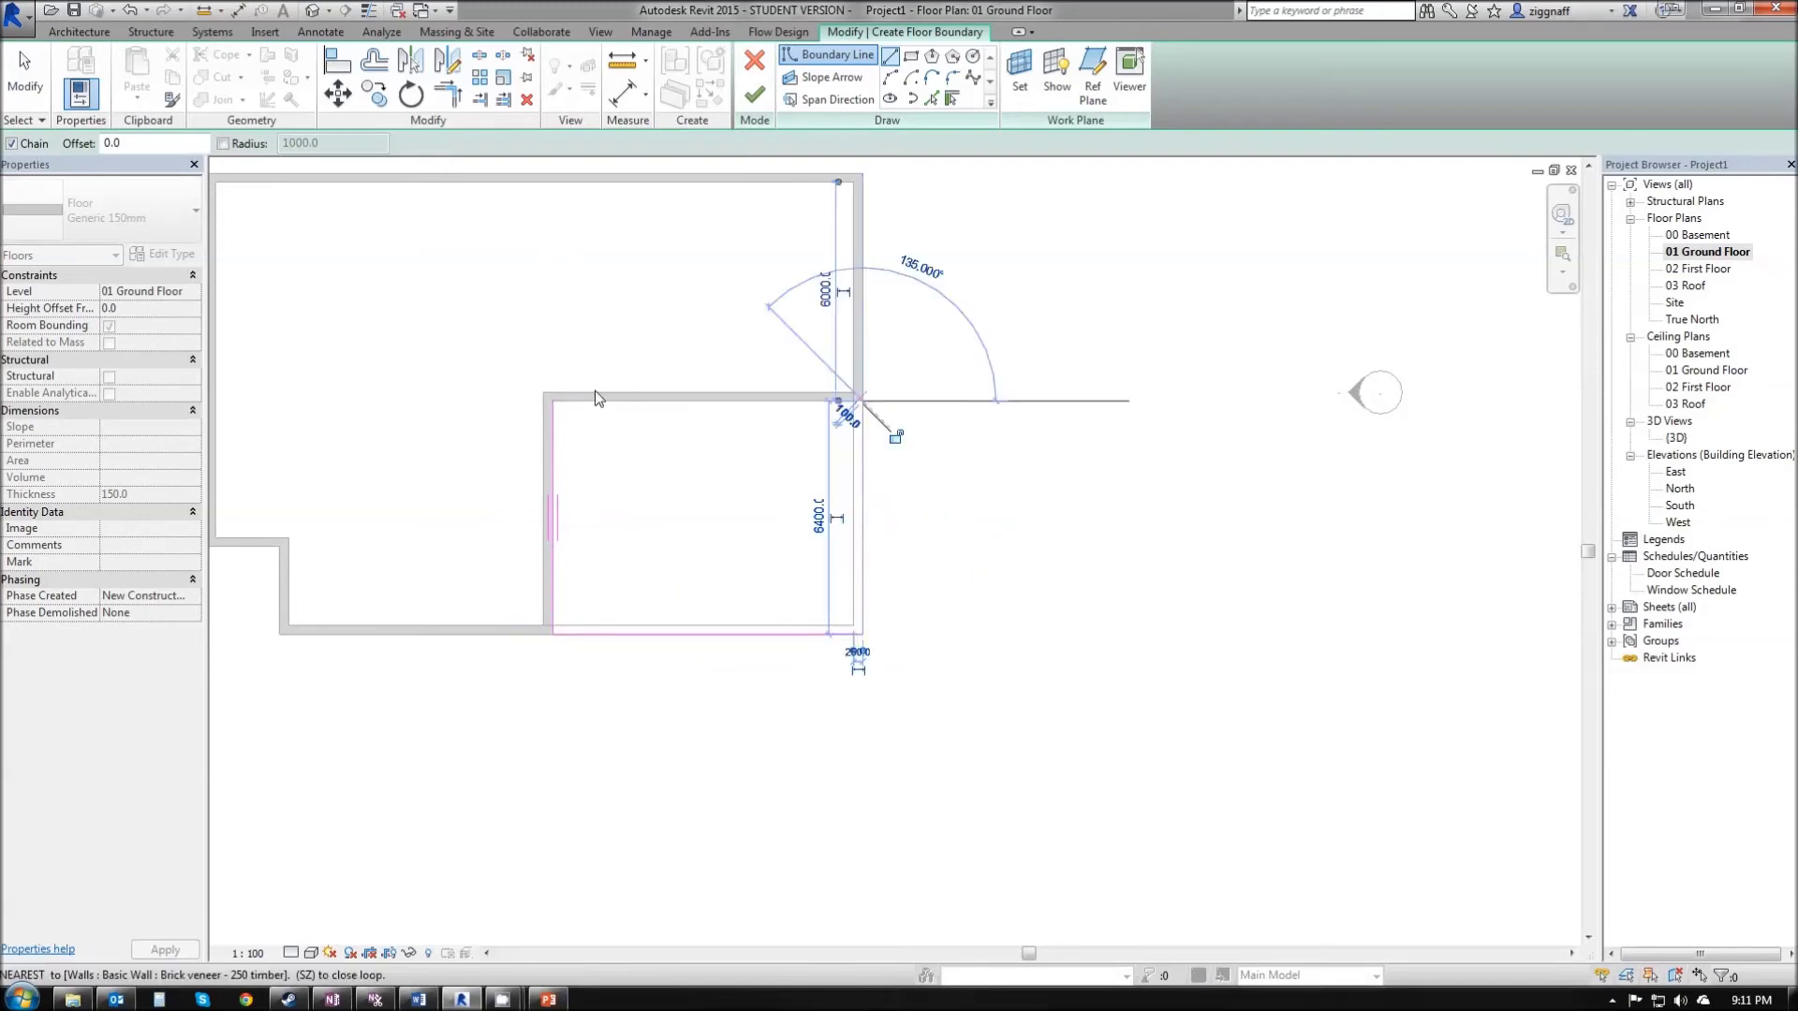
left_click(554, 400)
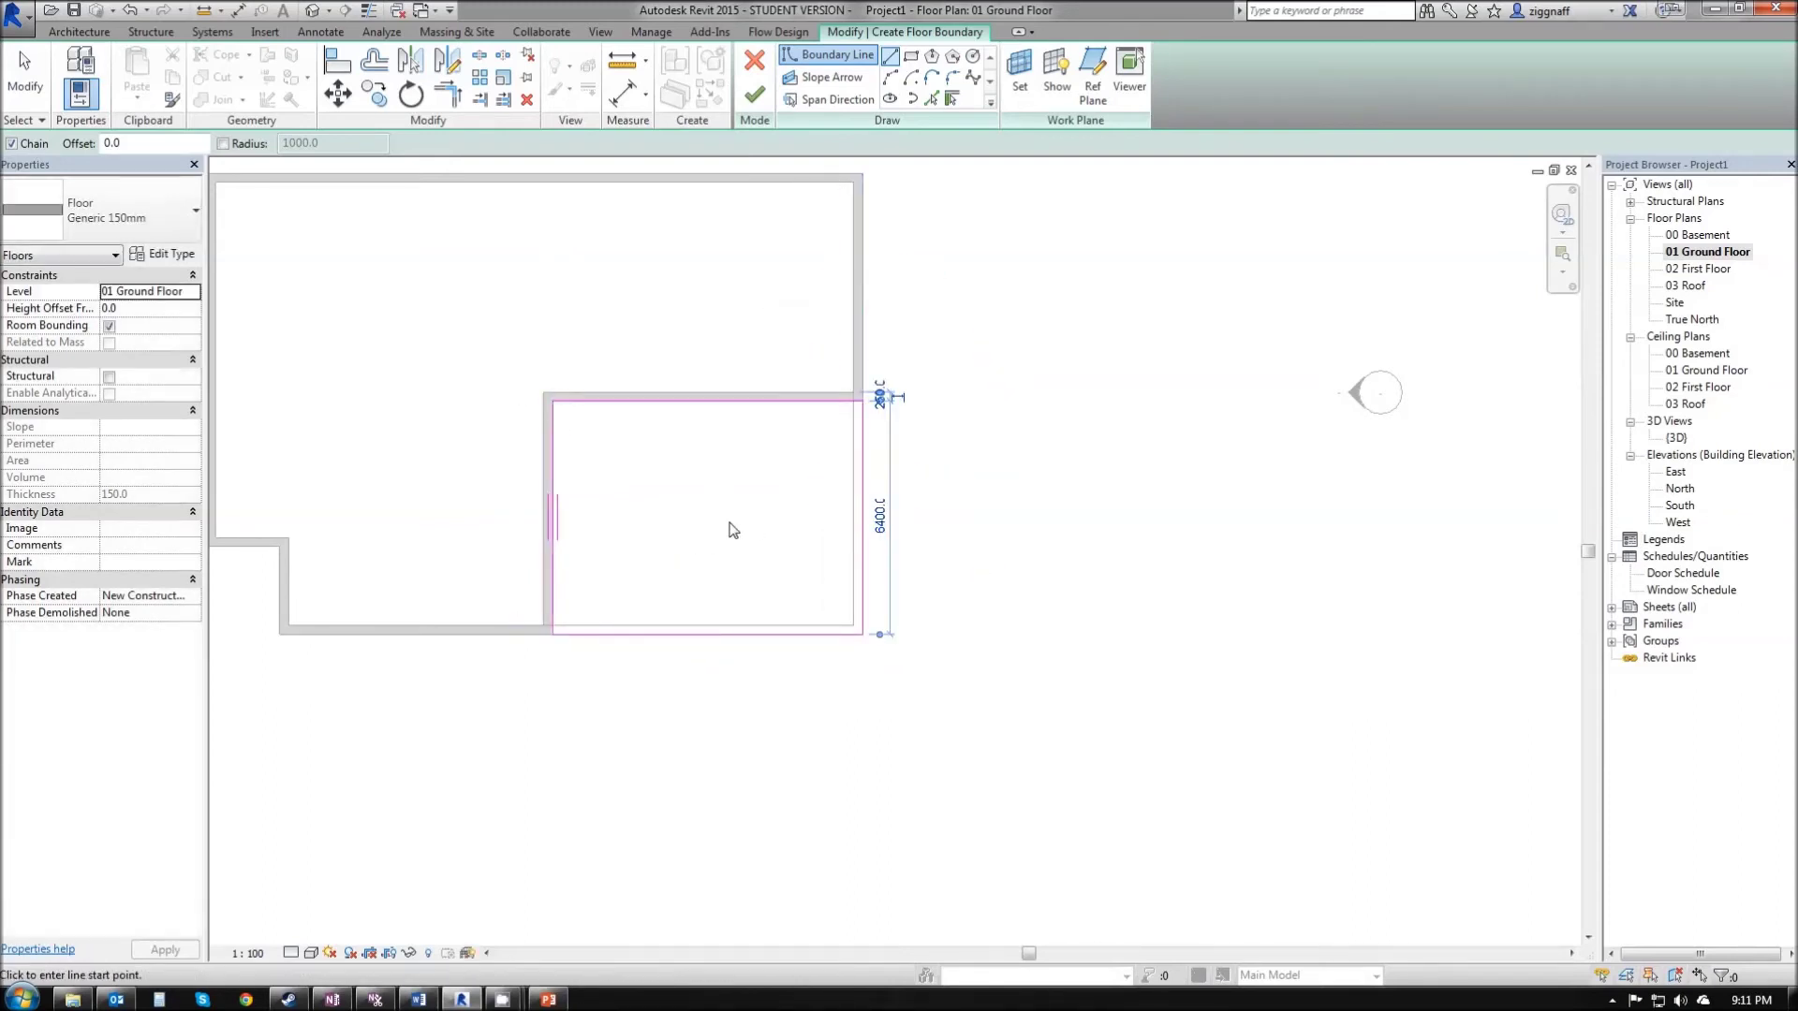
left_click(755, 94)
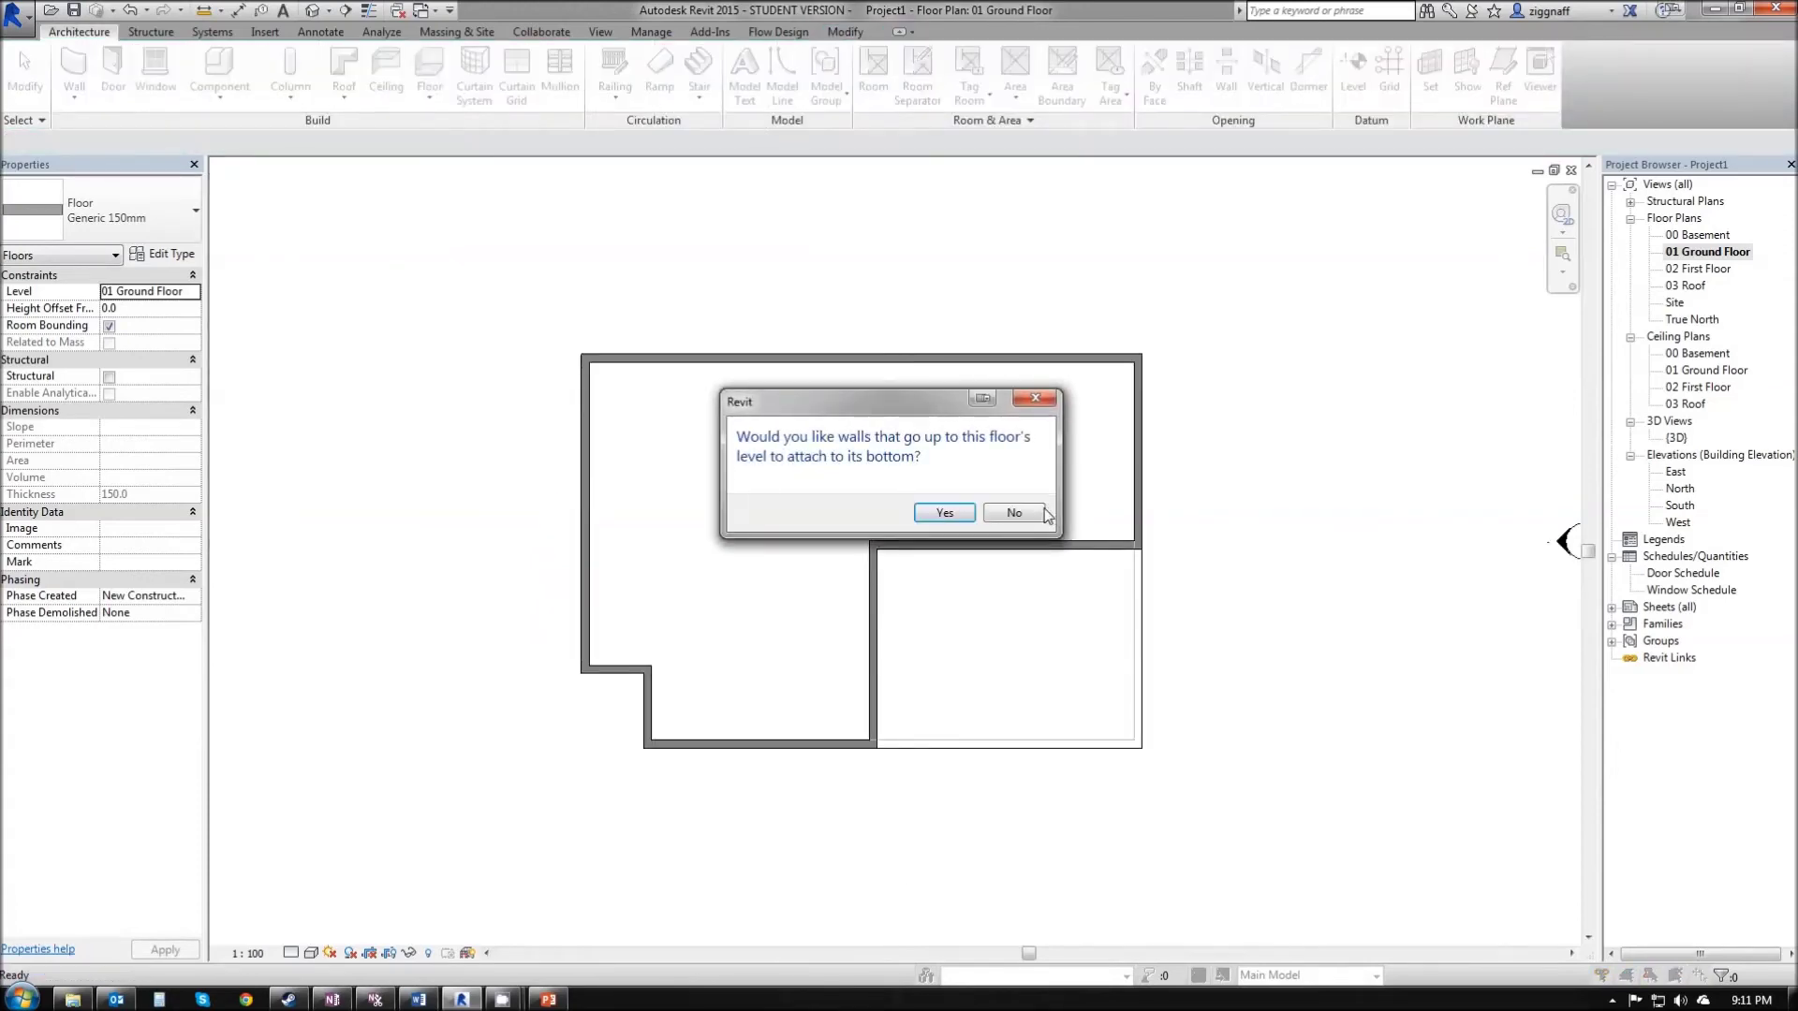
left_click(1014, 519)
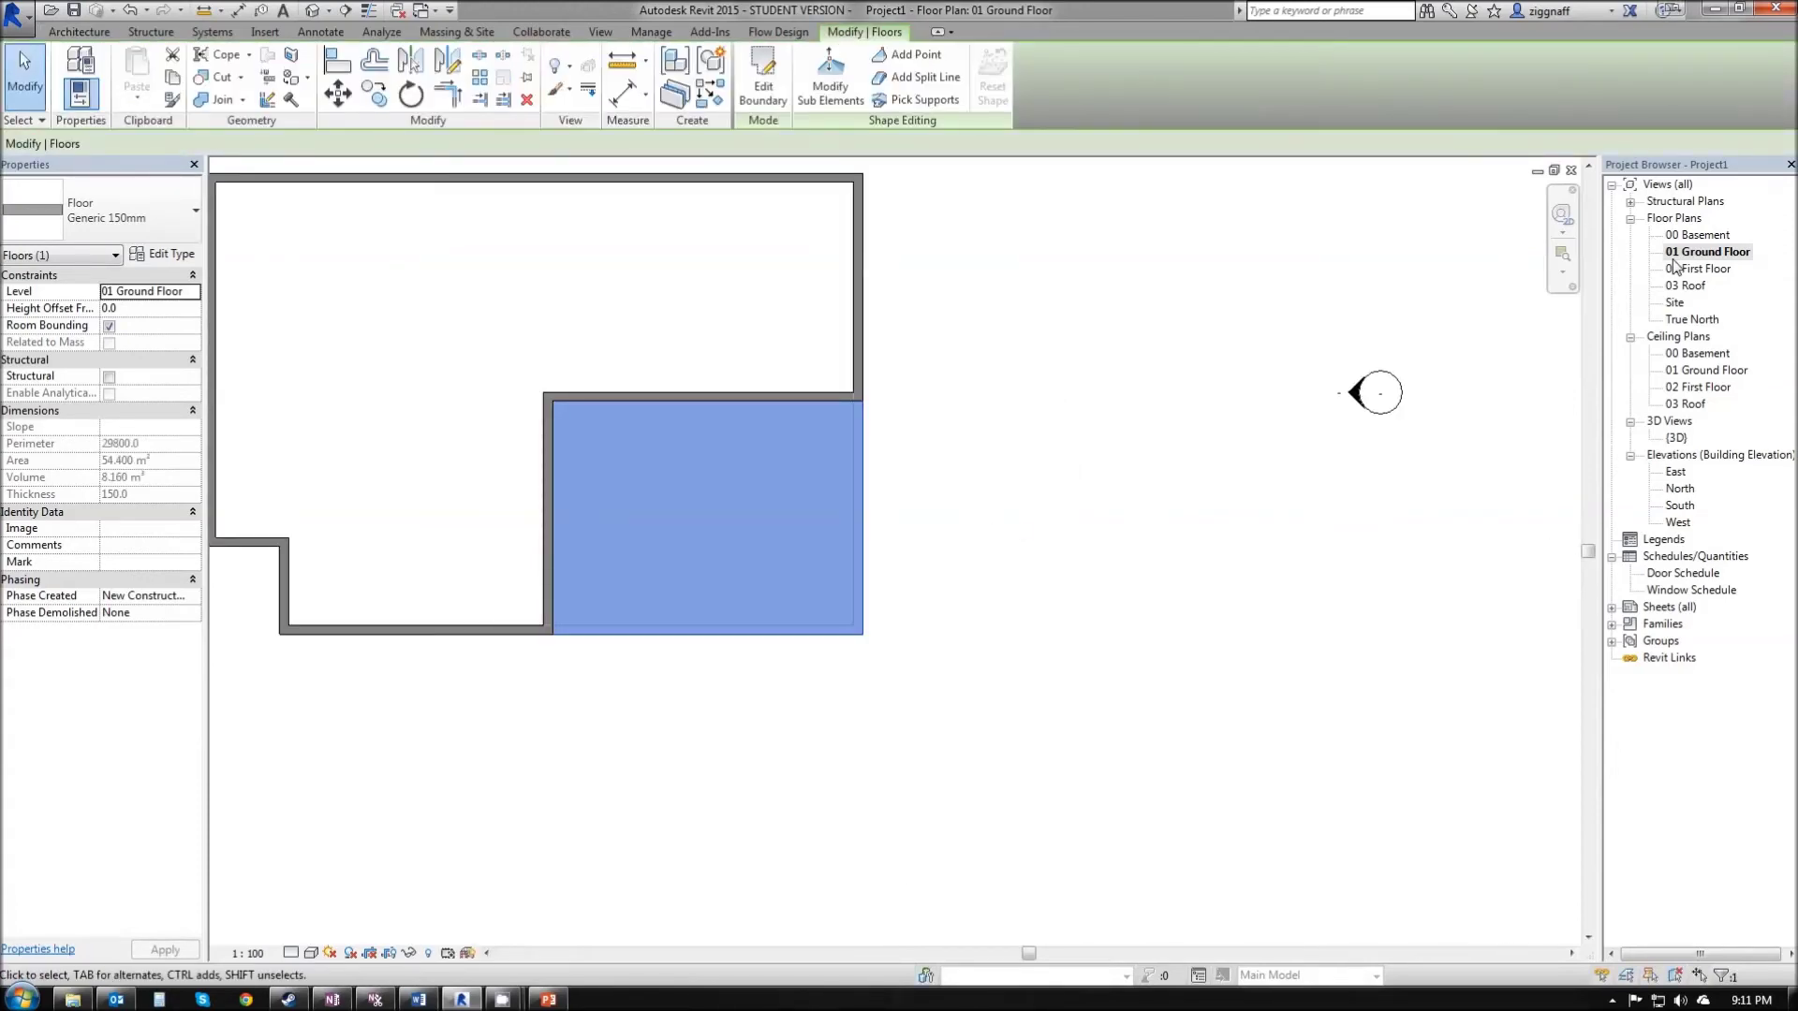
double_click(1677, 439)
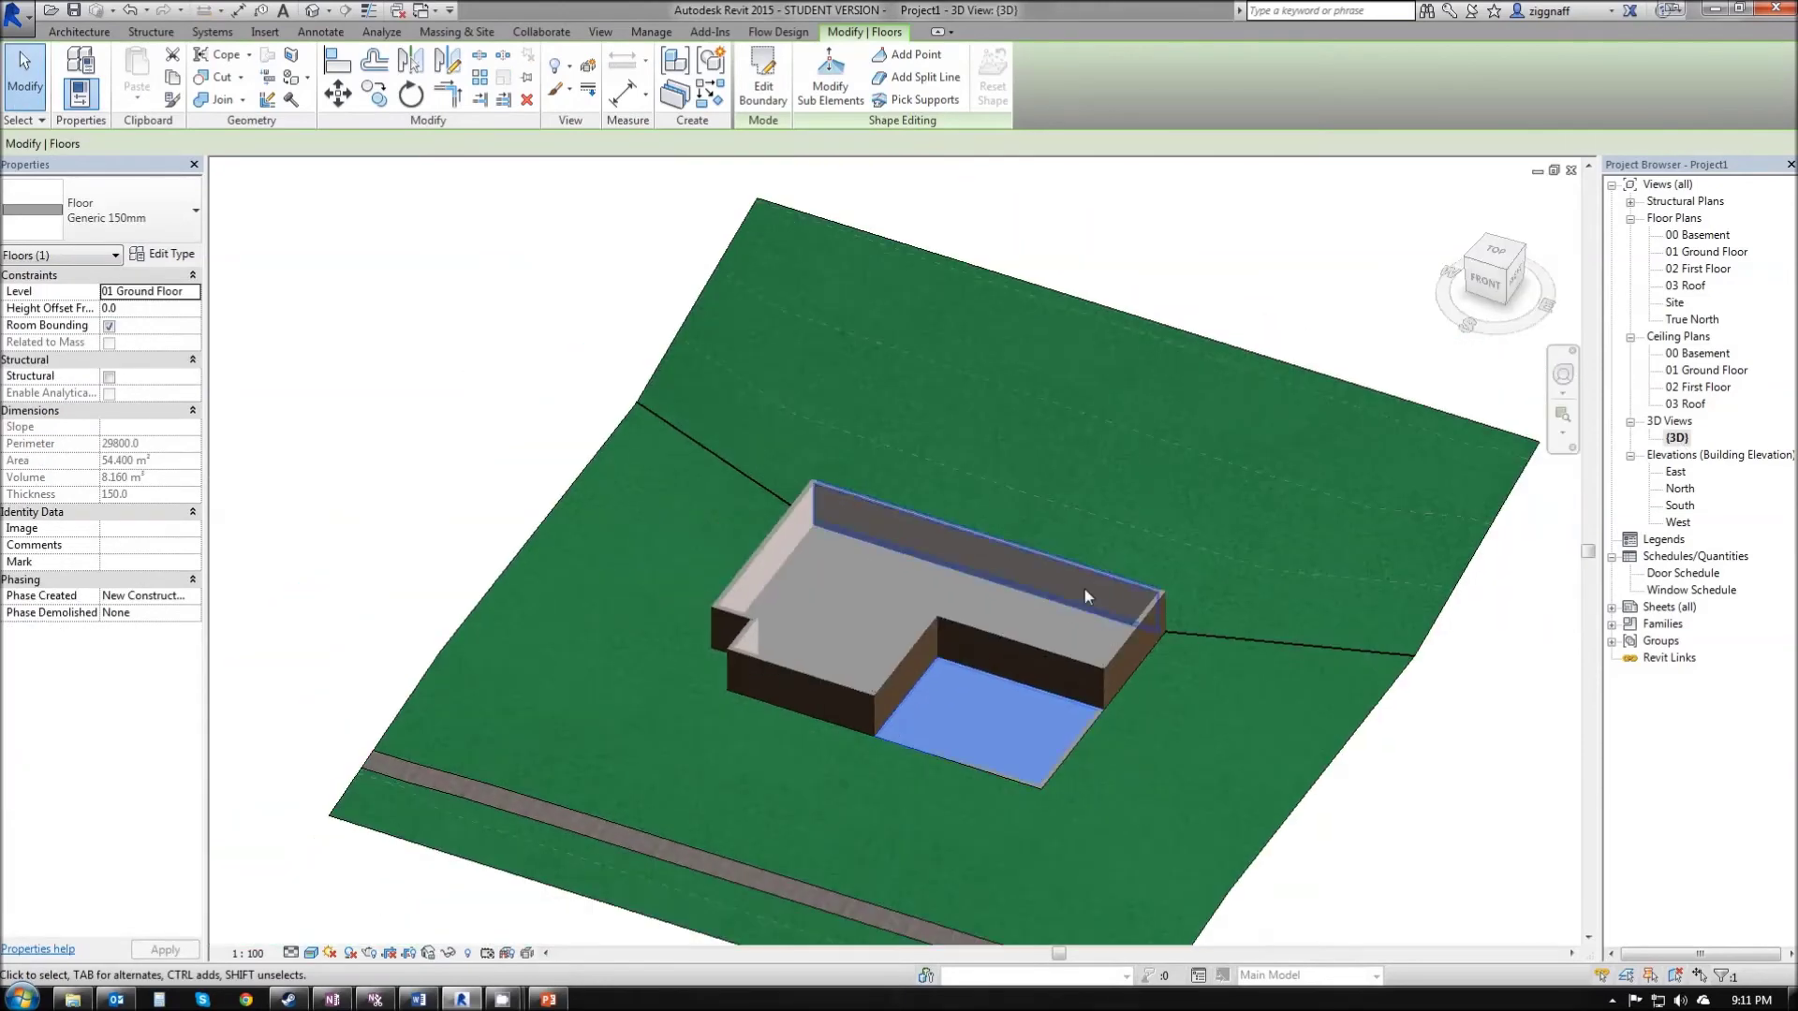
Step: Zoom the 3D view in on the new floor's corner beside the brick basement walls
middle_click_drag(1083, 671, 974, 646, "shift")
key("Escape")
scroll(867, 526, "up", 3)
left_click(953, 829)
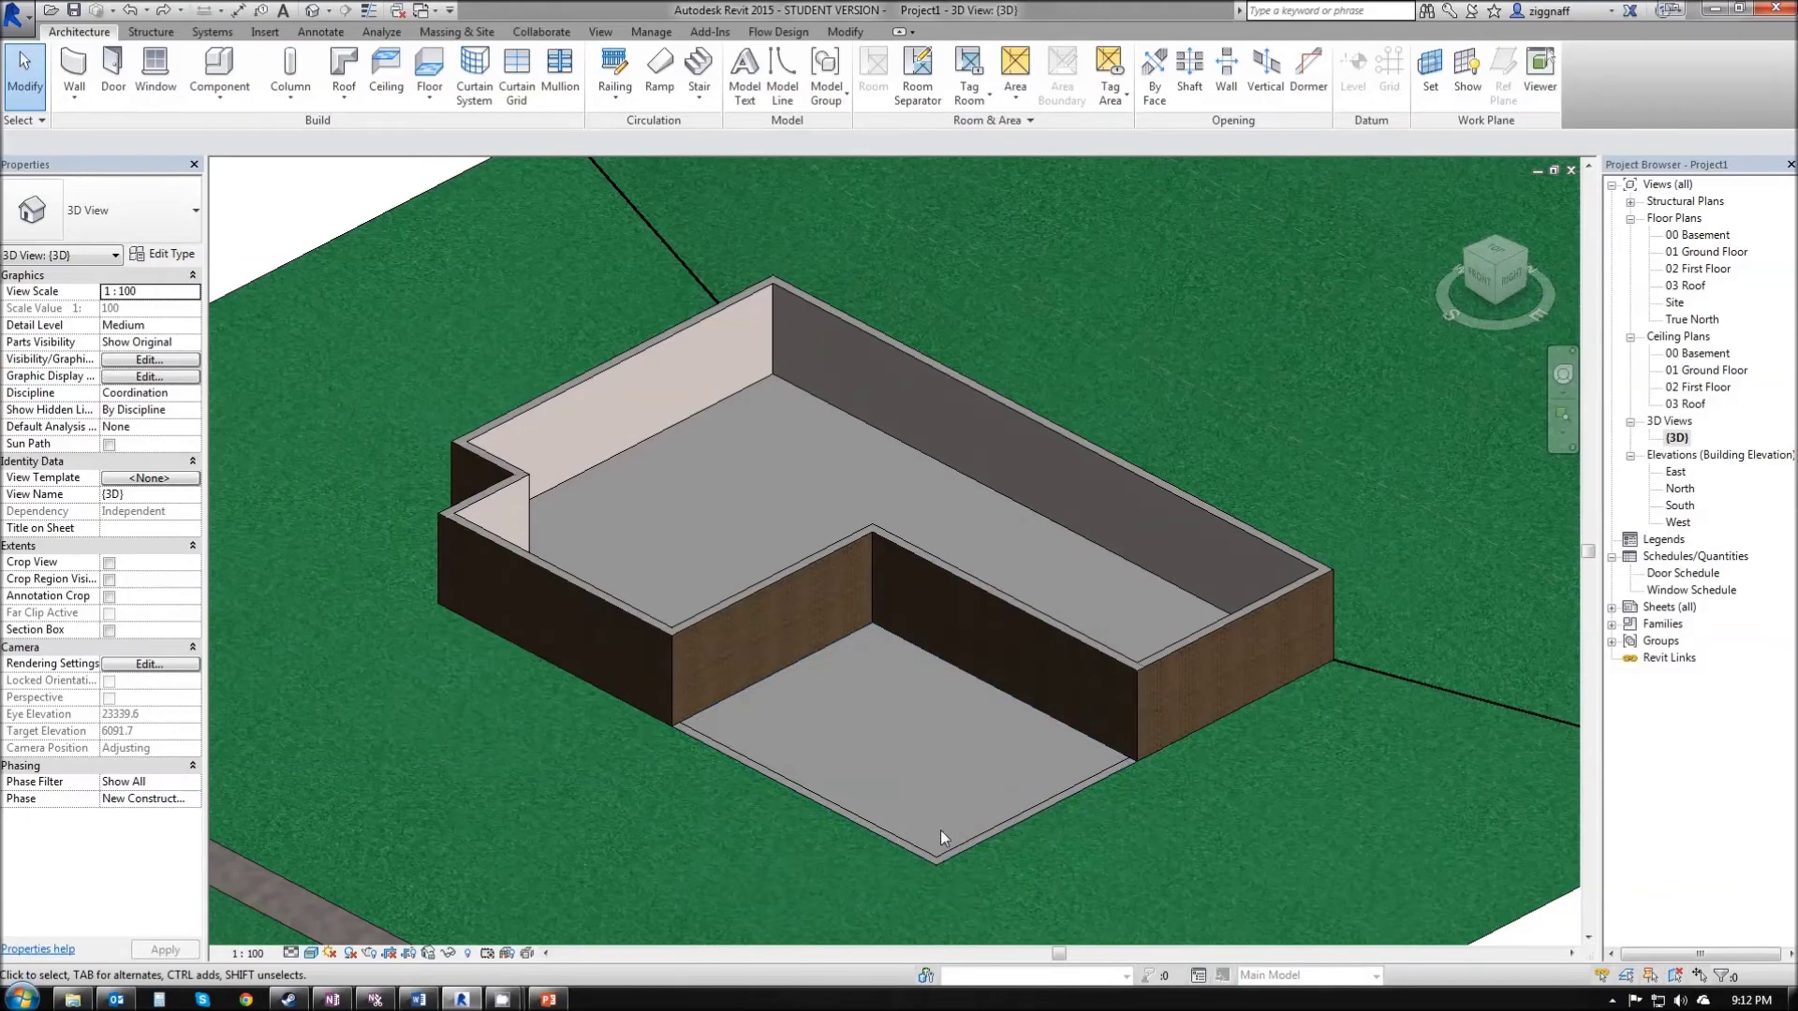
middle_click_drag(935, 850, 870, 642)
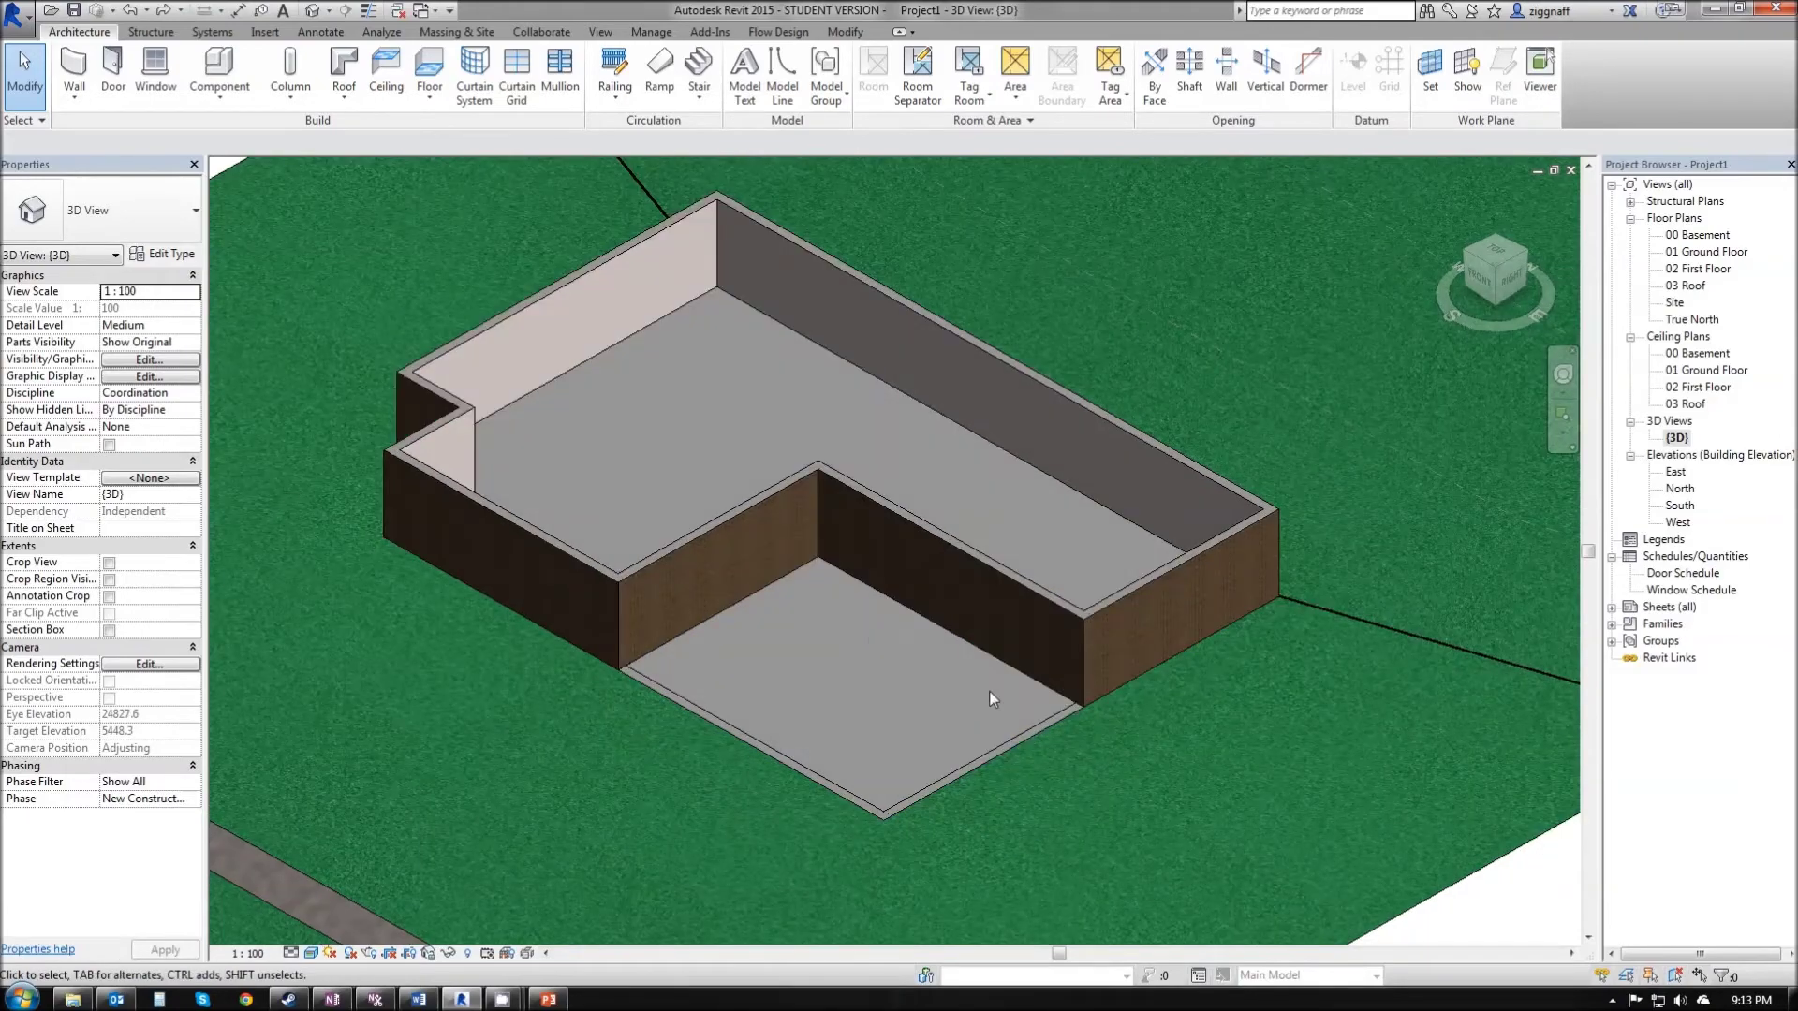
scroll(892, 783, "up", 4)
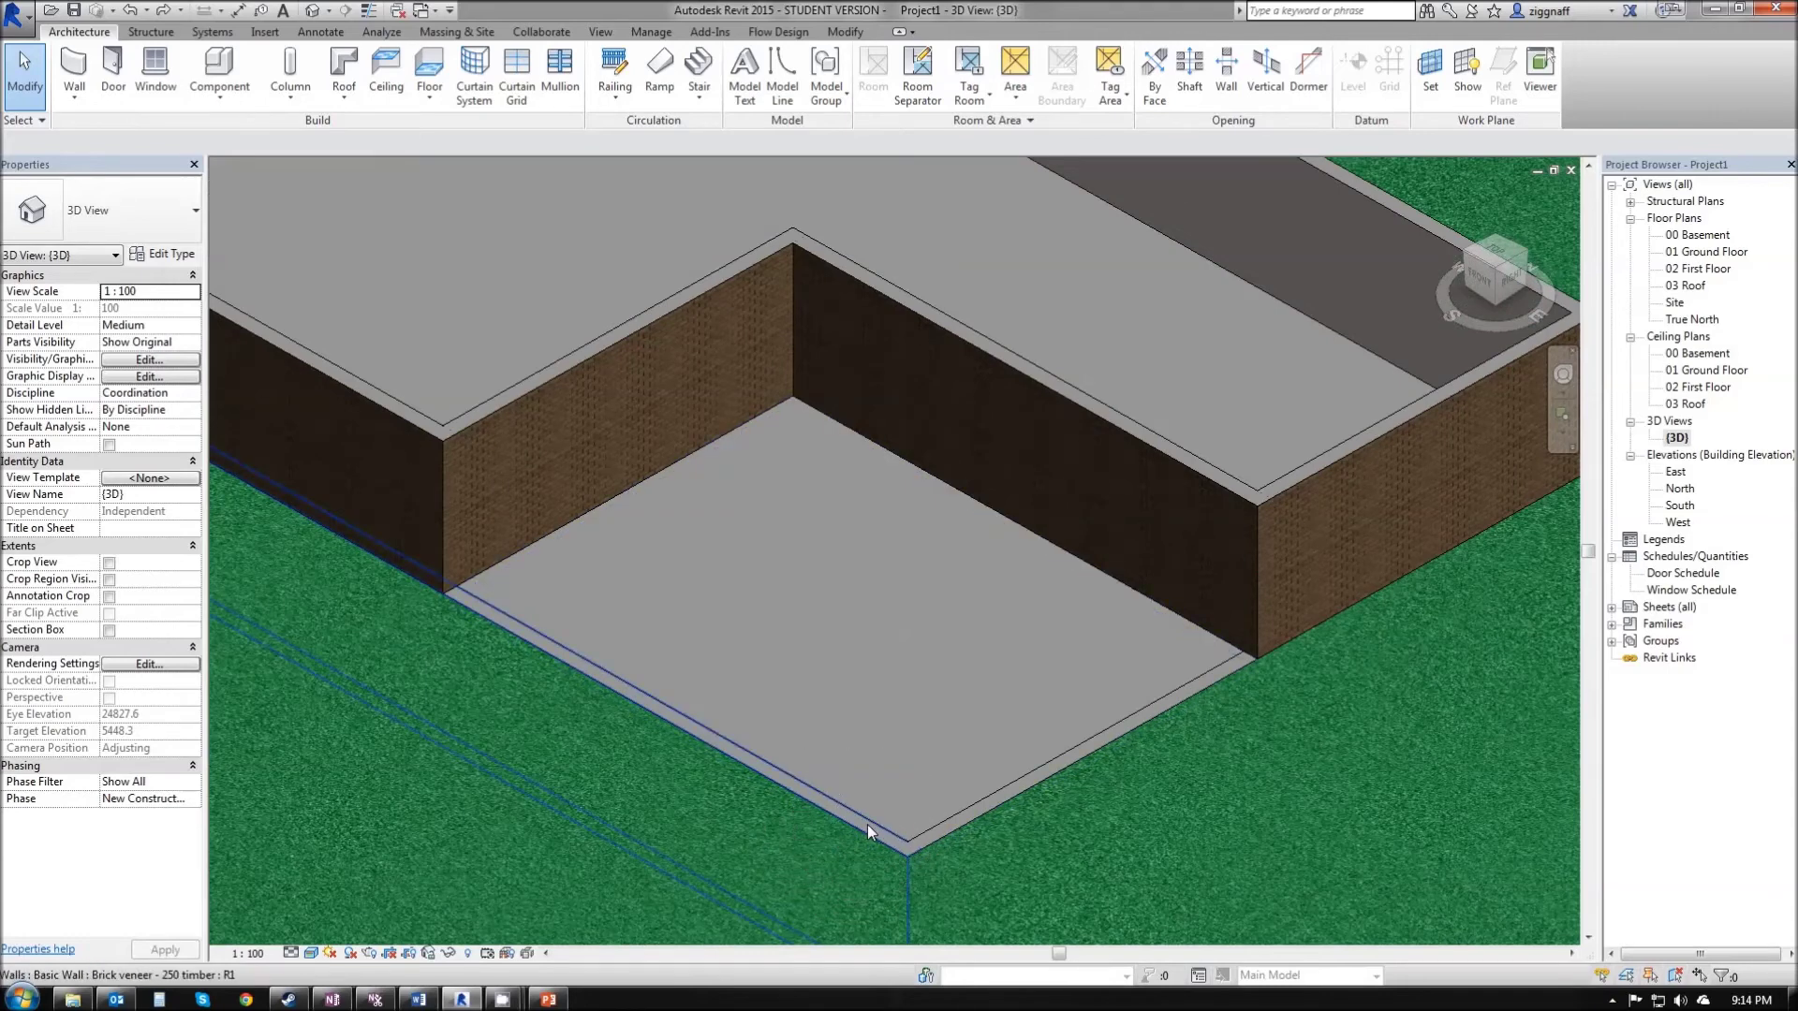
left_click(949, 832)
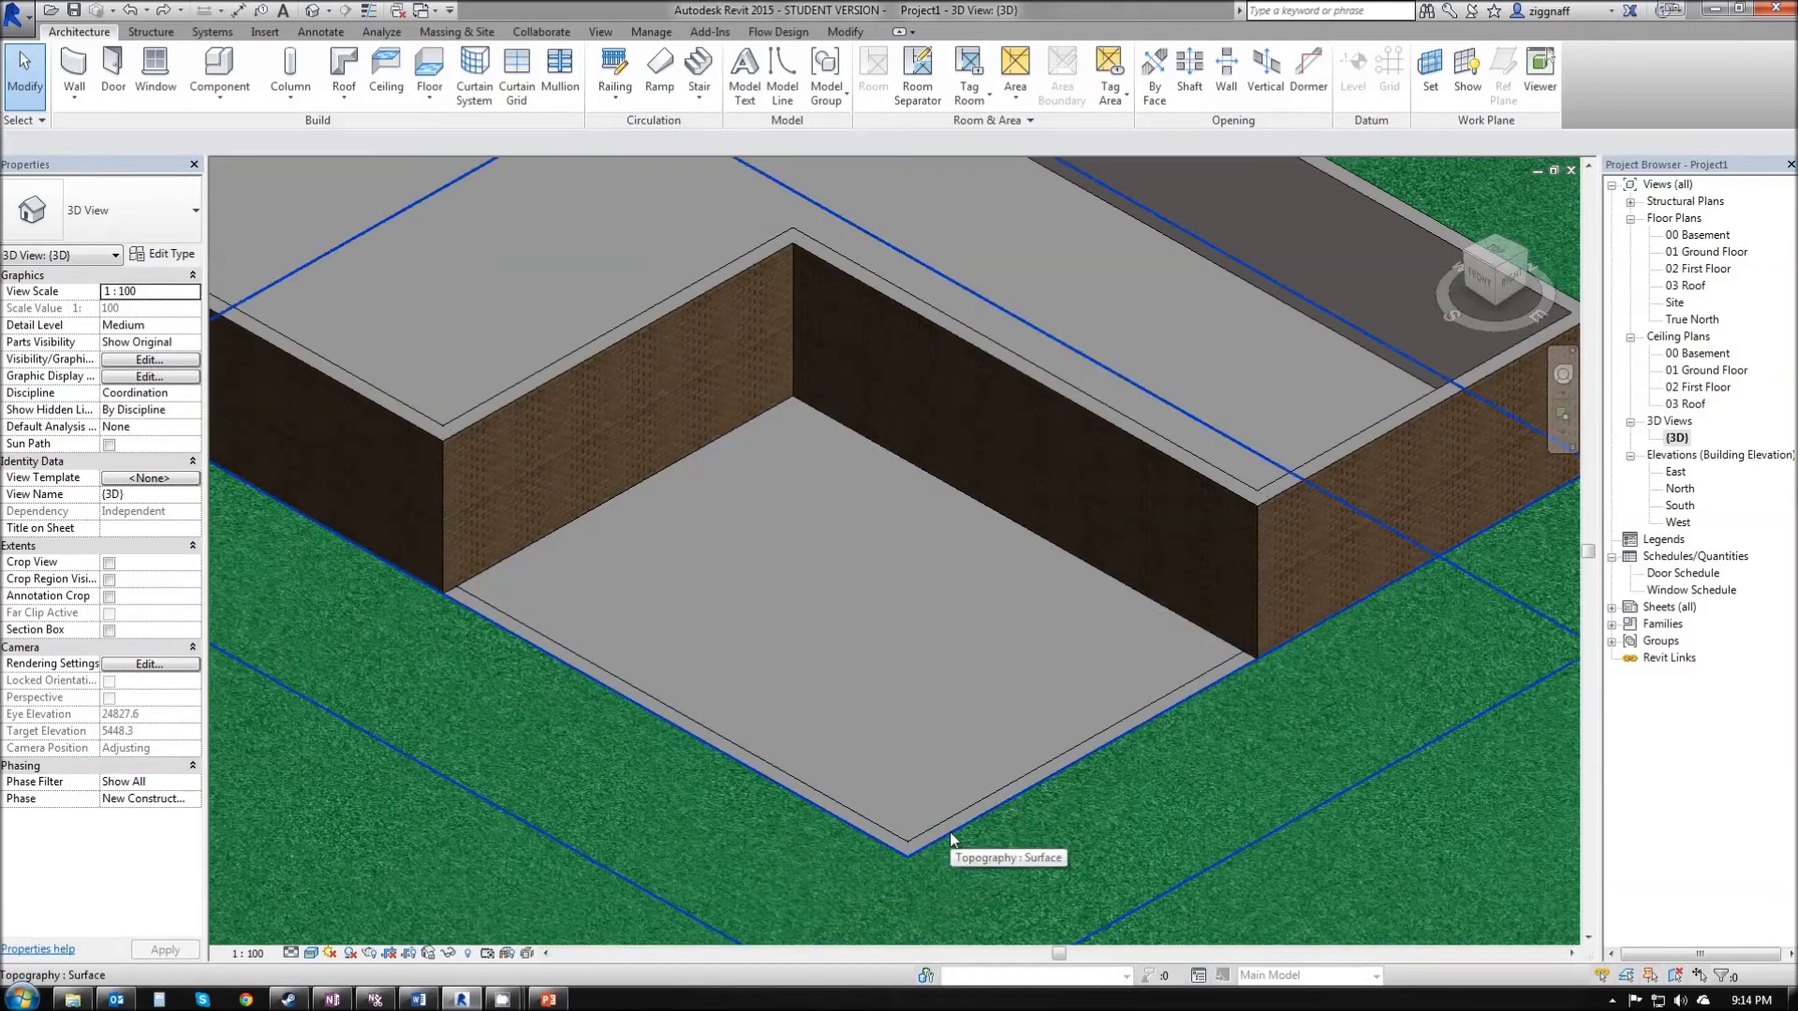
left_click(852, 812)
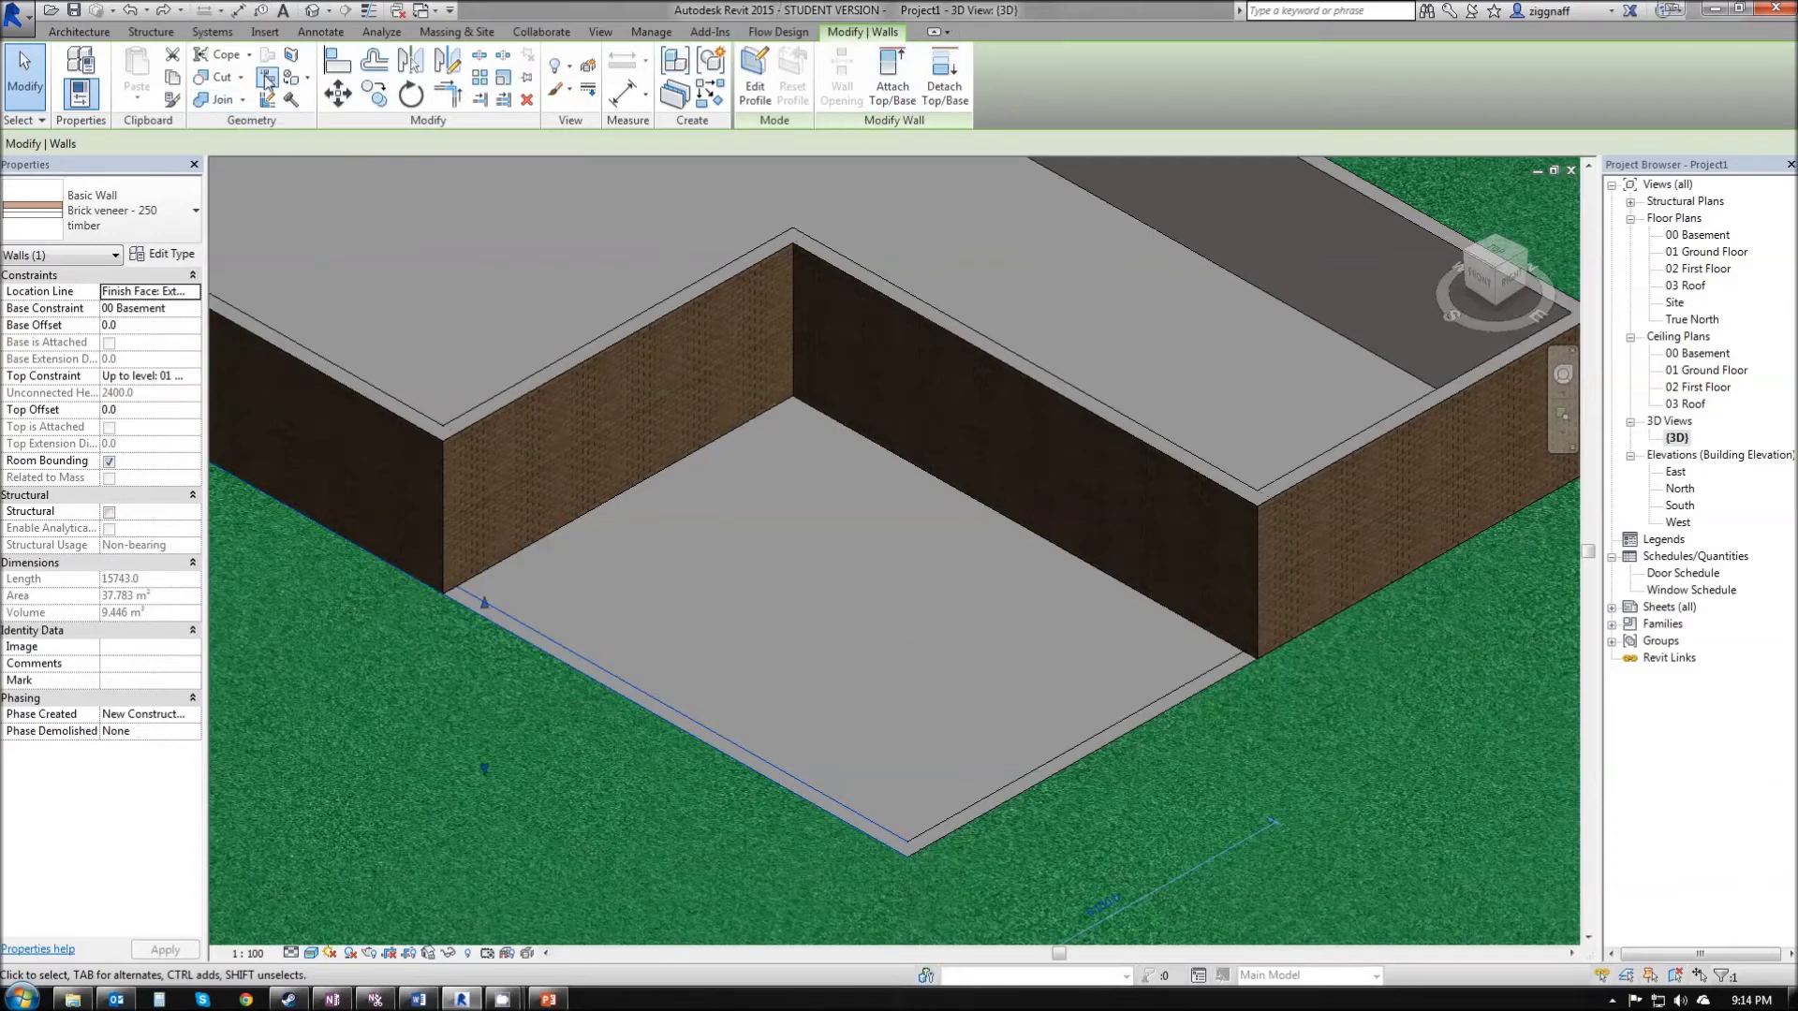
Step: Join the floor's geometry to the front and left brick walls with Join Geometry
left_click(219, 99)
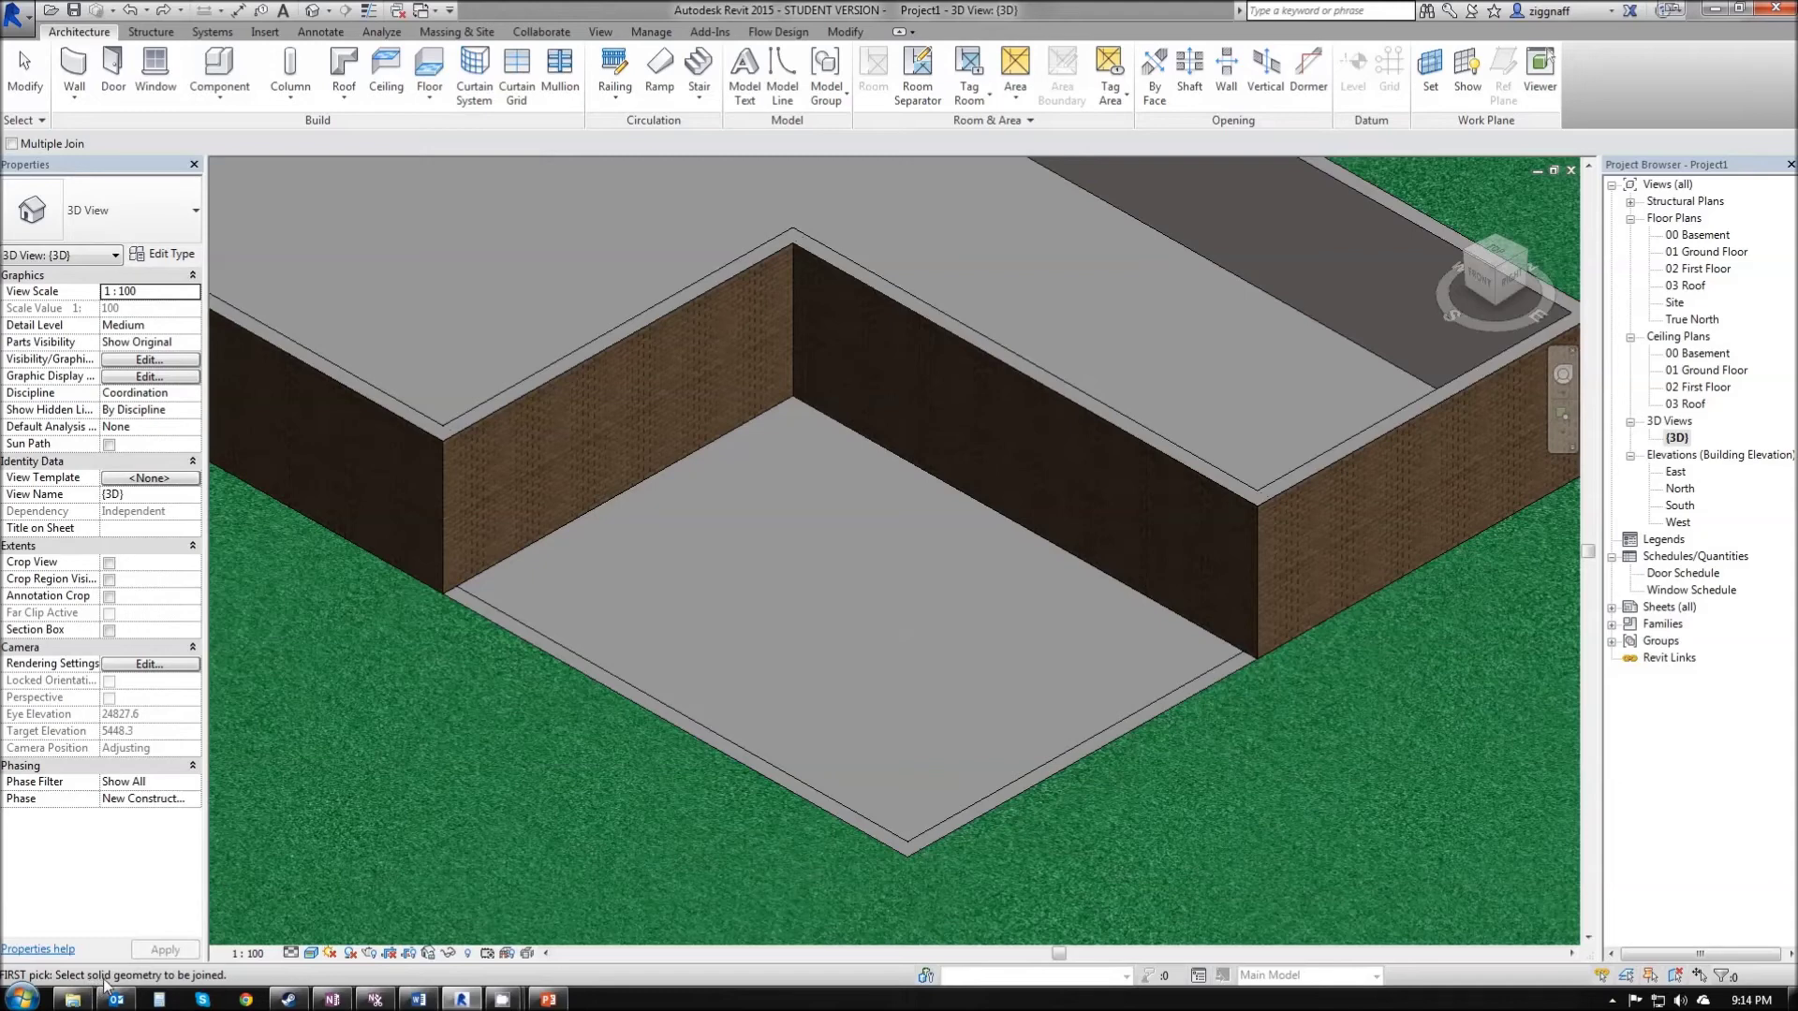
left_click(807, 794)
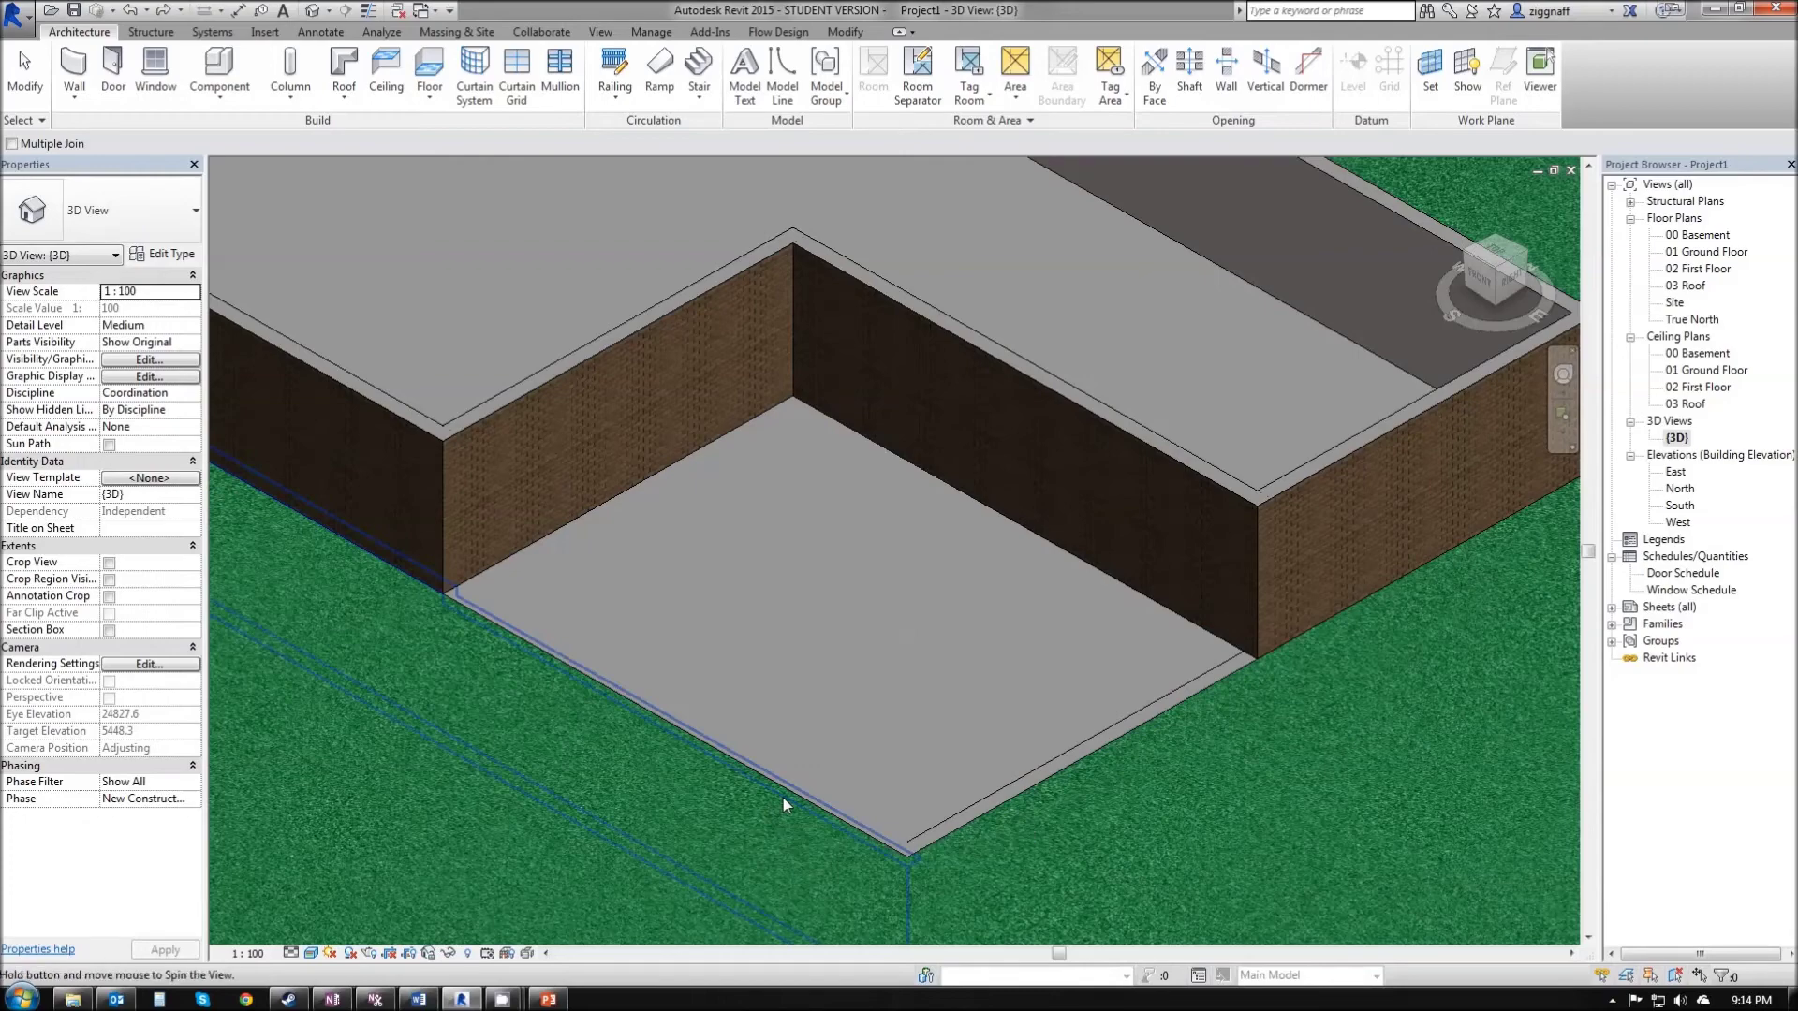
middle_click_drag(783, 798, 866, 790, "shift")
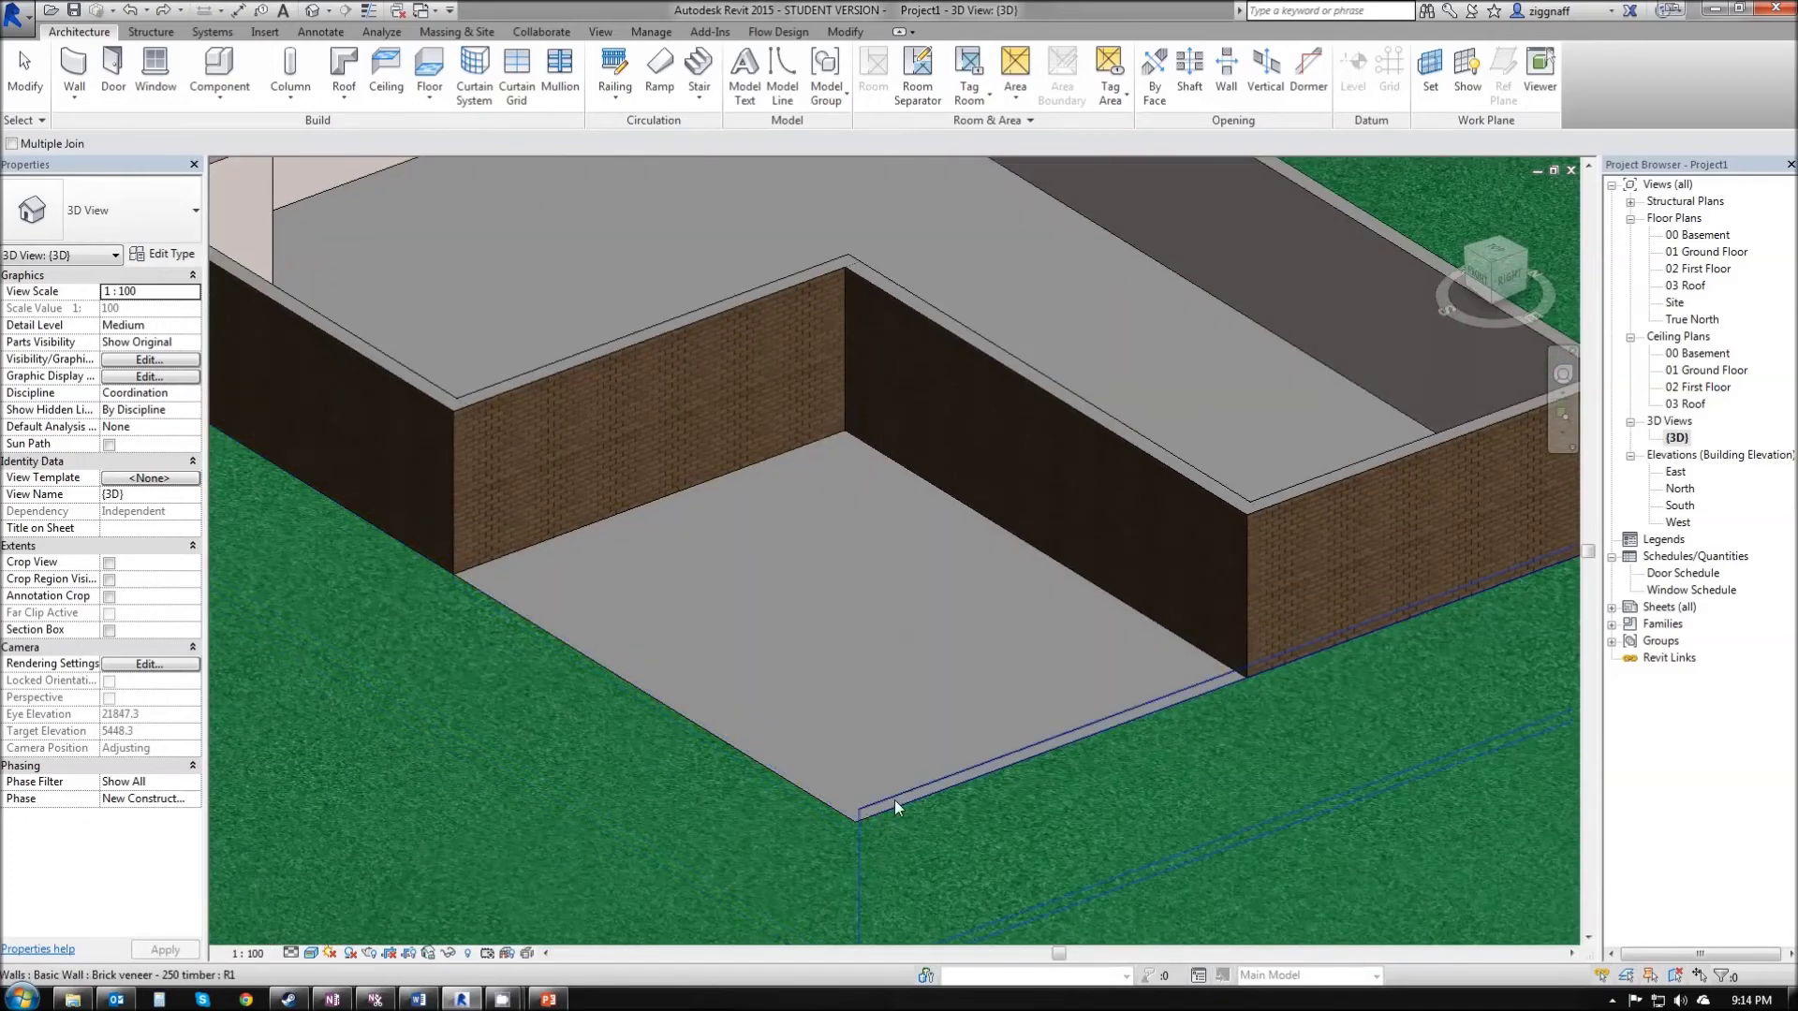
left_click(895, 800)
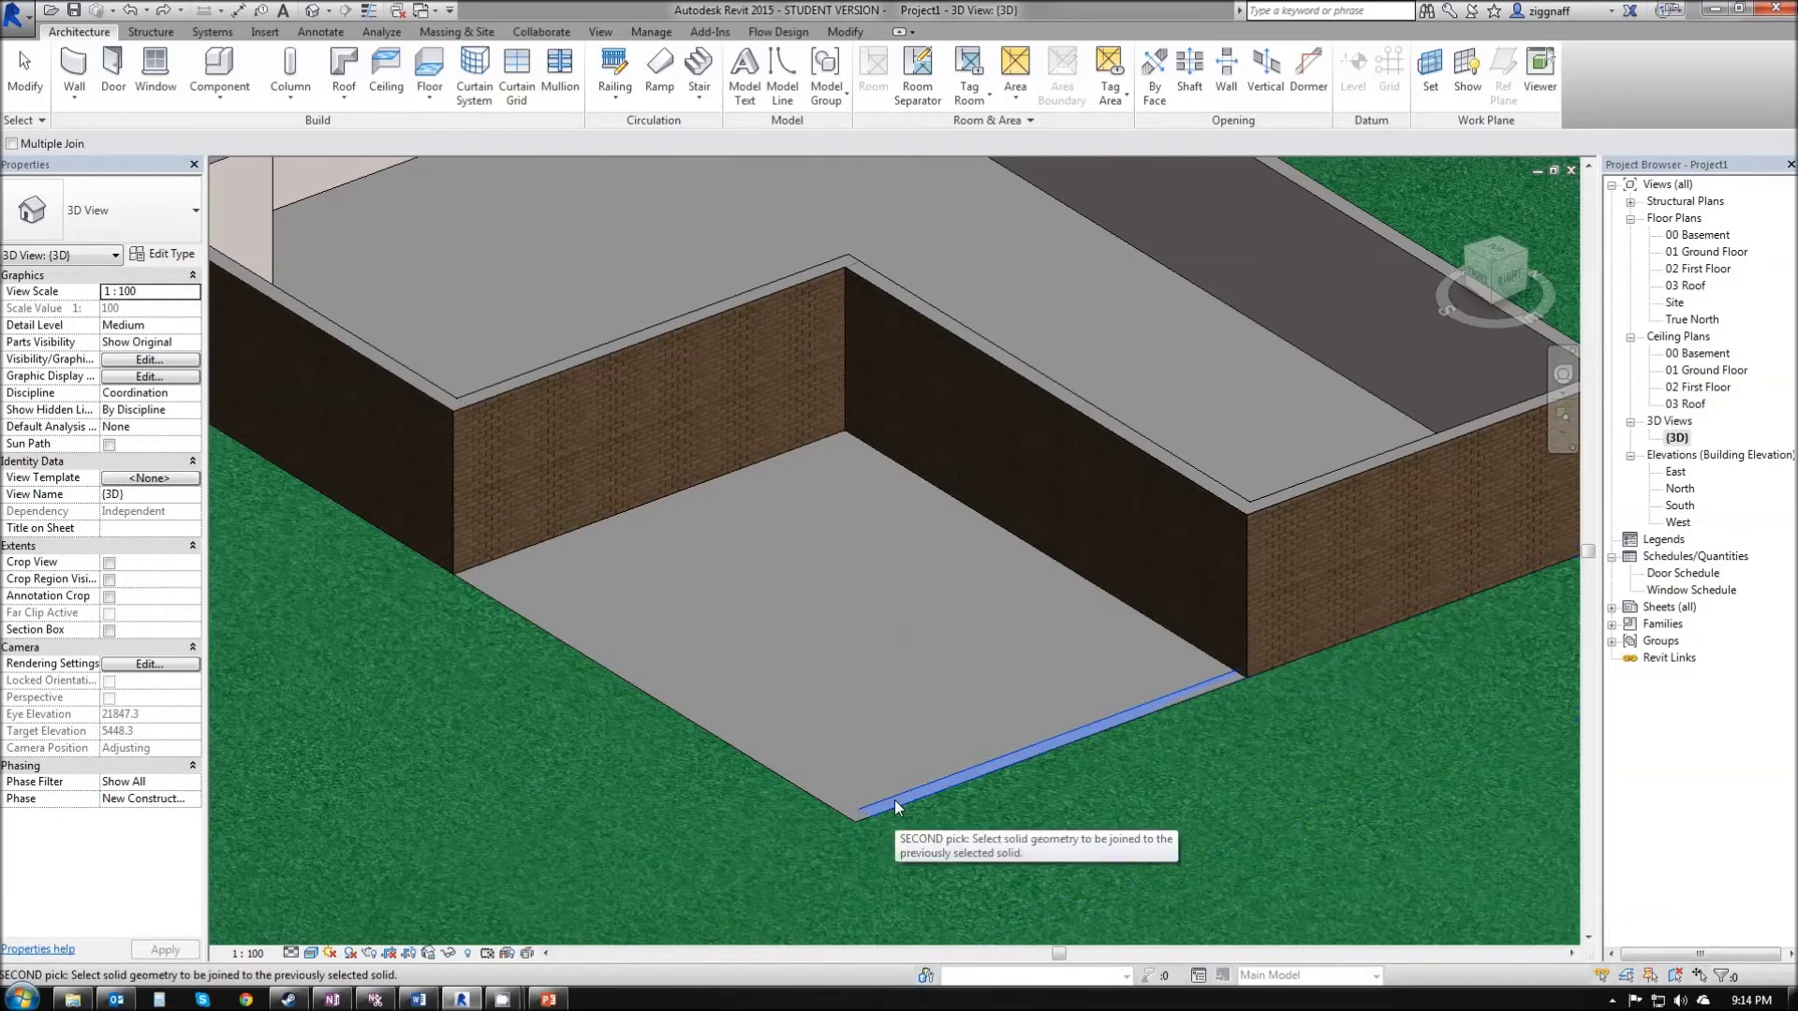
left_click(728, 474)
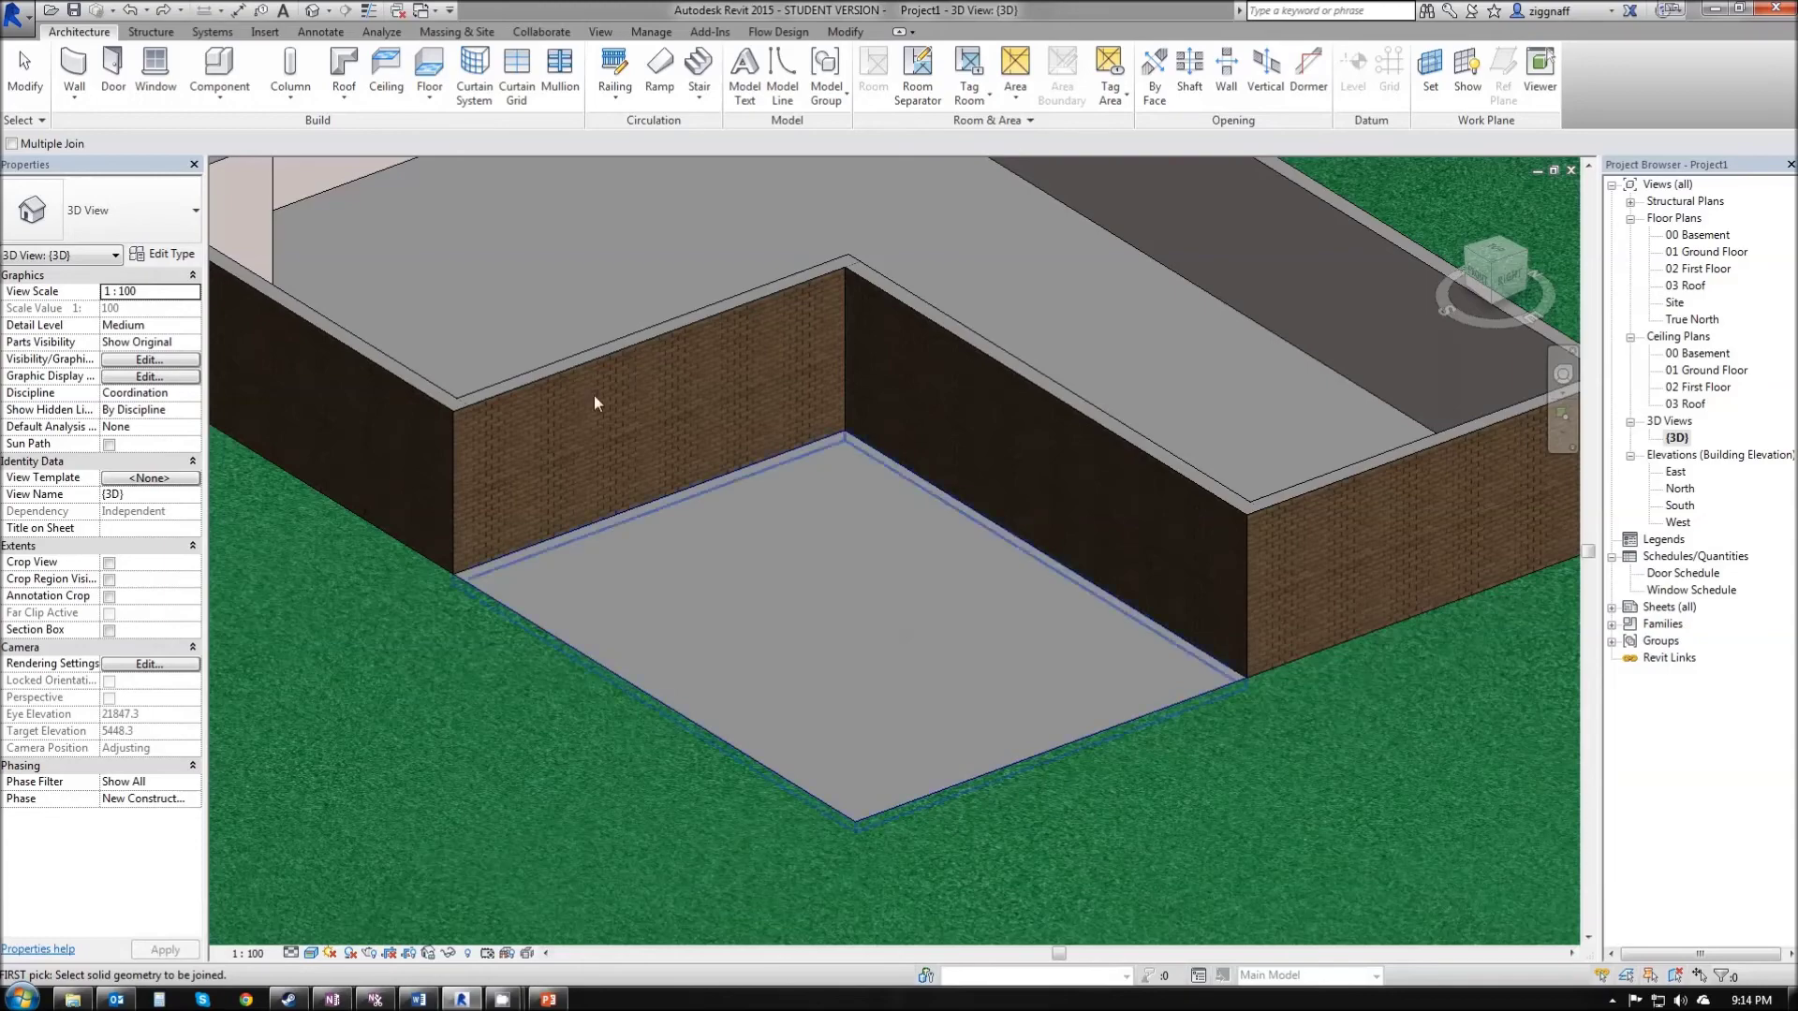
key("Escape")
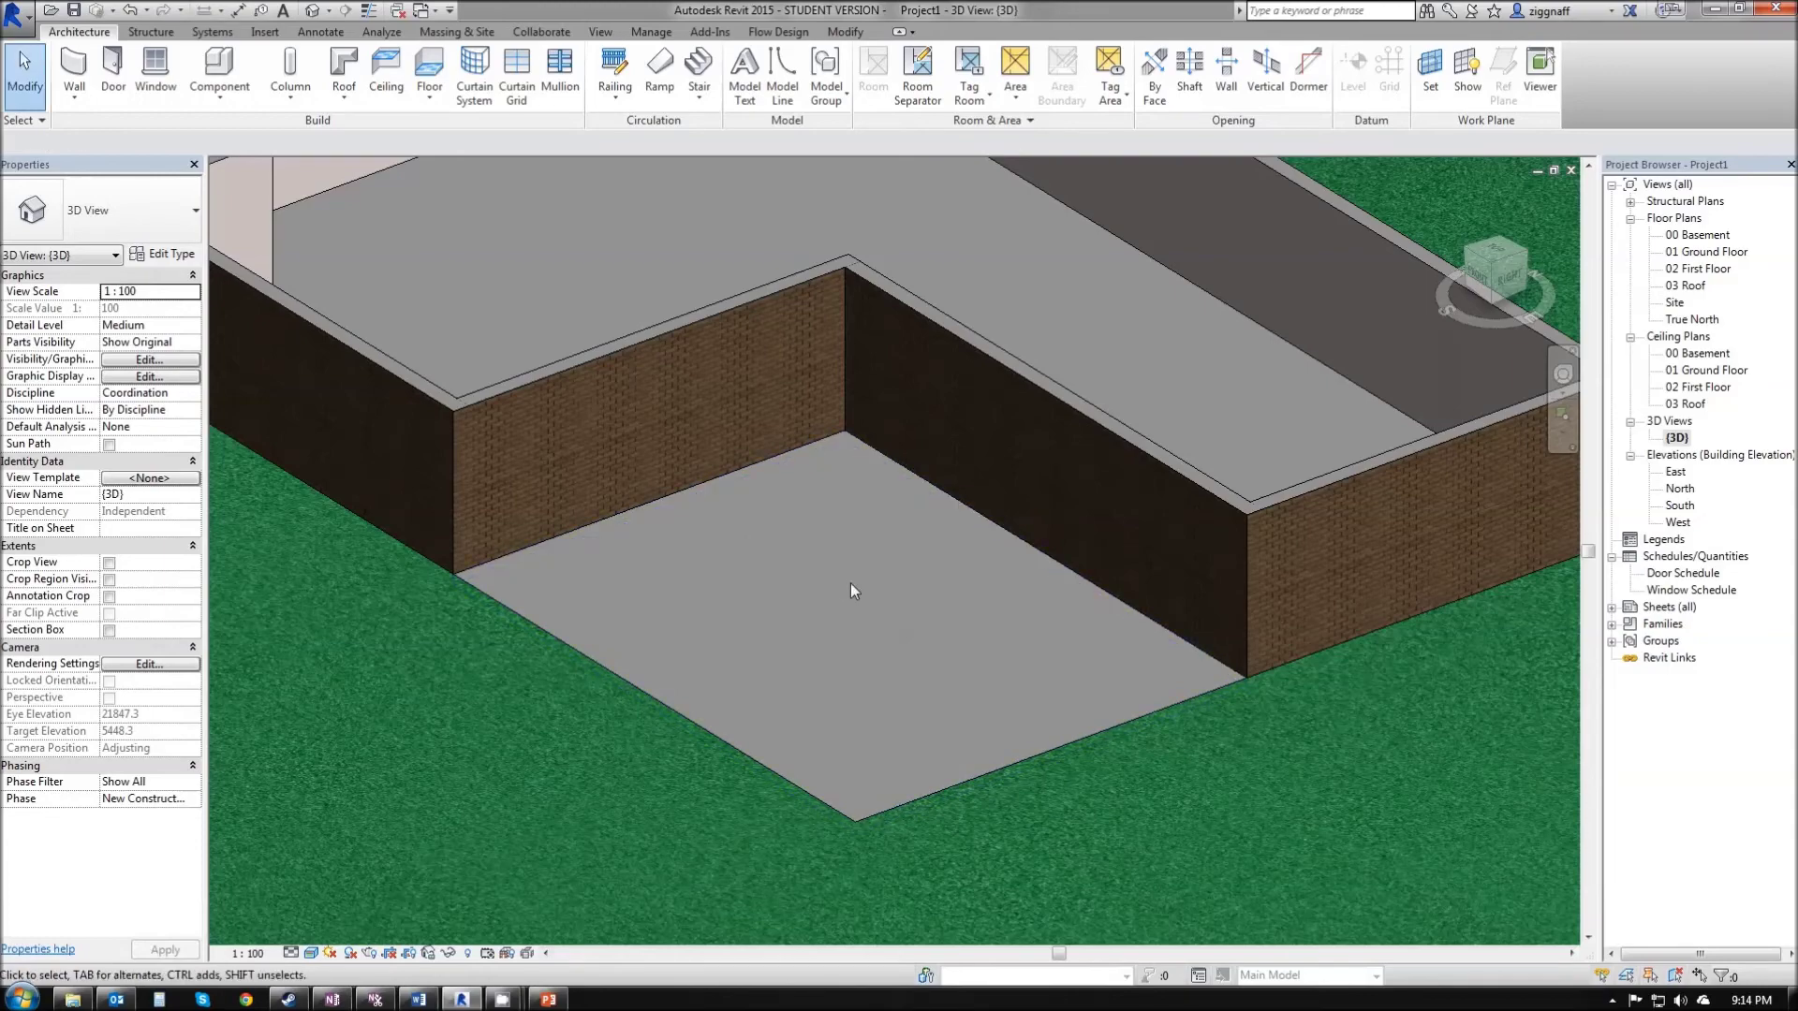
Step: Orbit to a steeper top-down angle and select the excavation floor
middle_click_drag(850, 582, 893, 524, "shift")
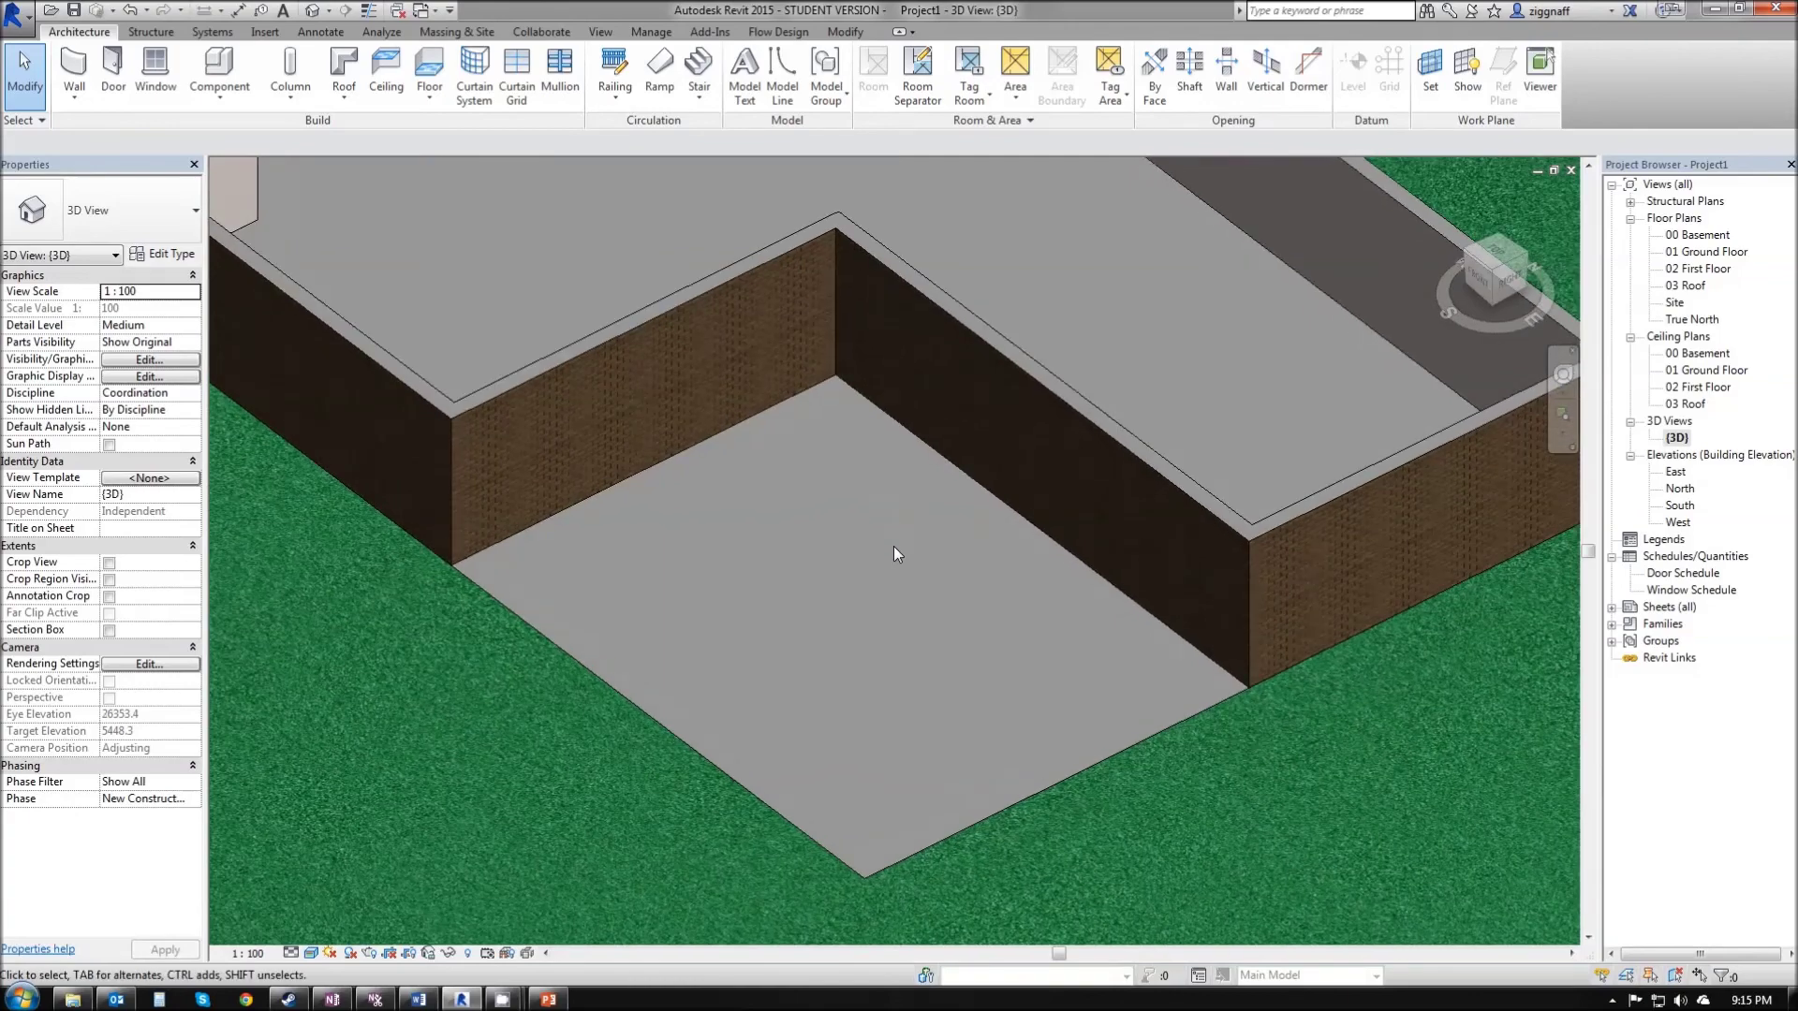
left_click(846, 524)
scroll(846, 519, "down", 4)
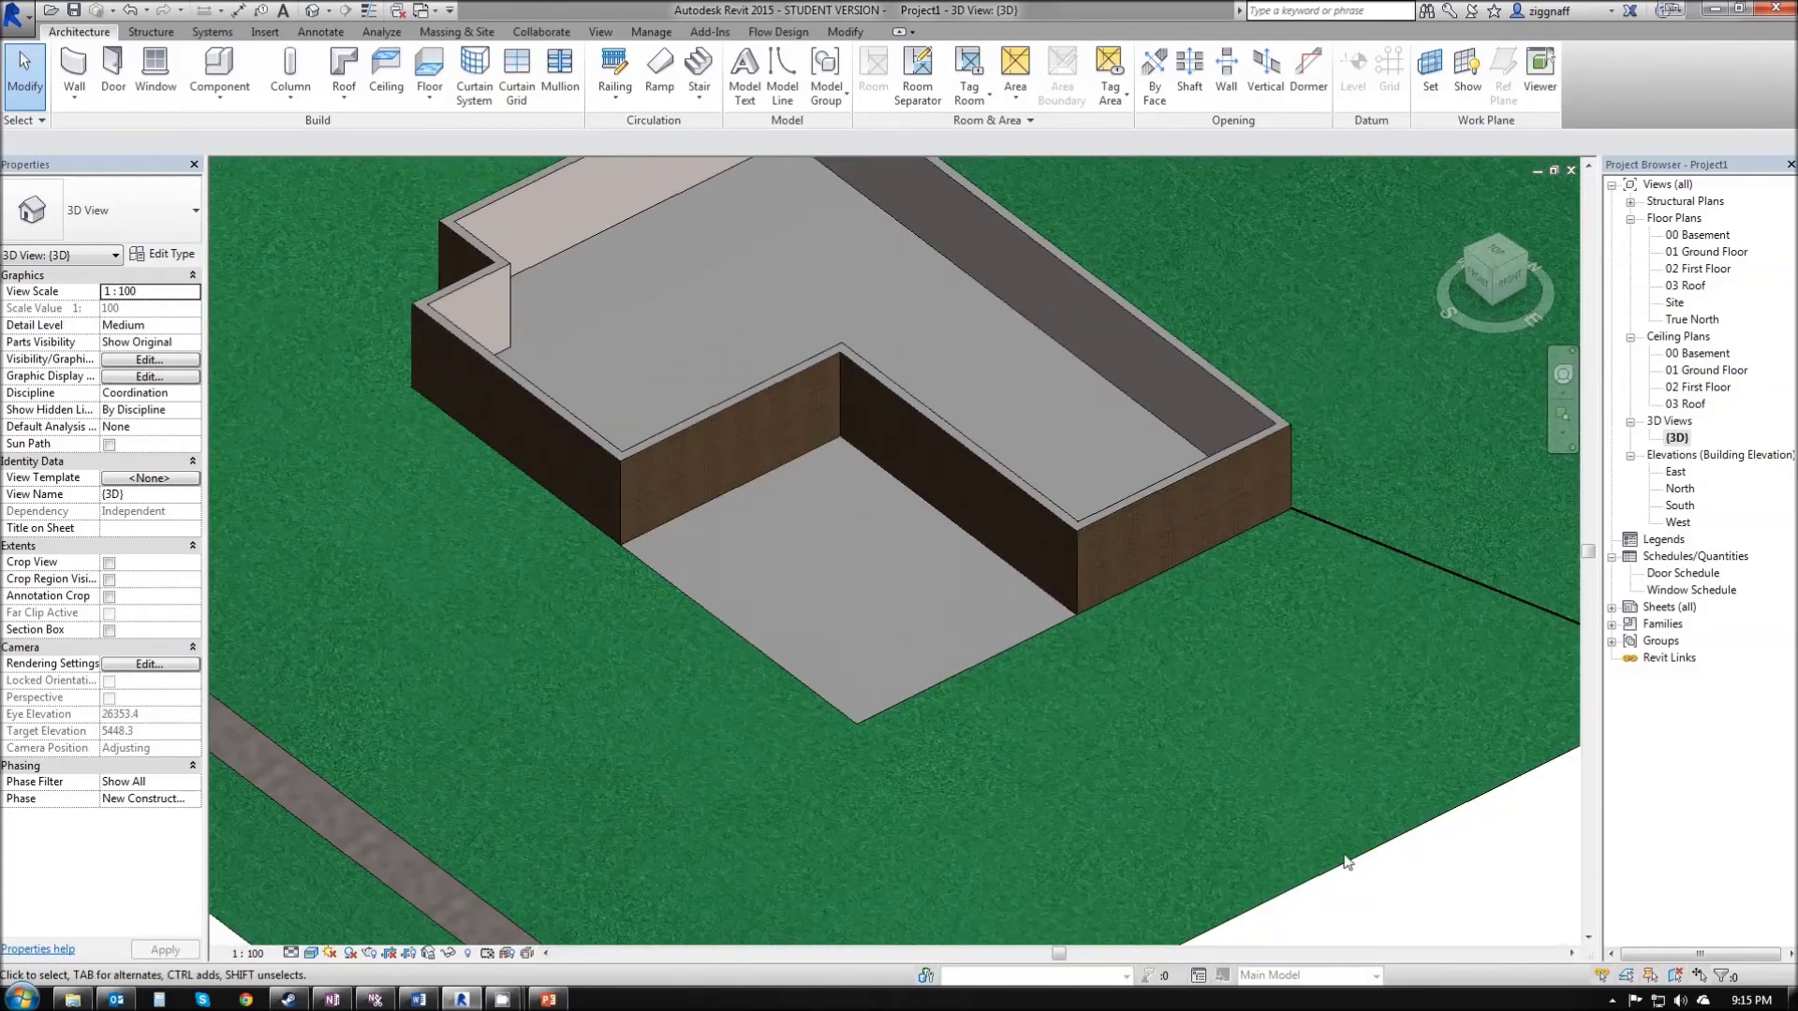
scroll(901, 706, "up", 5)
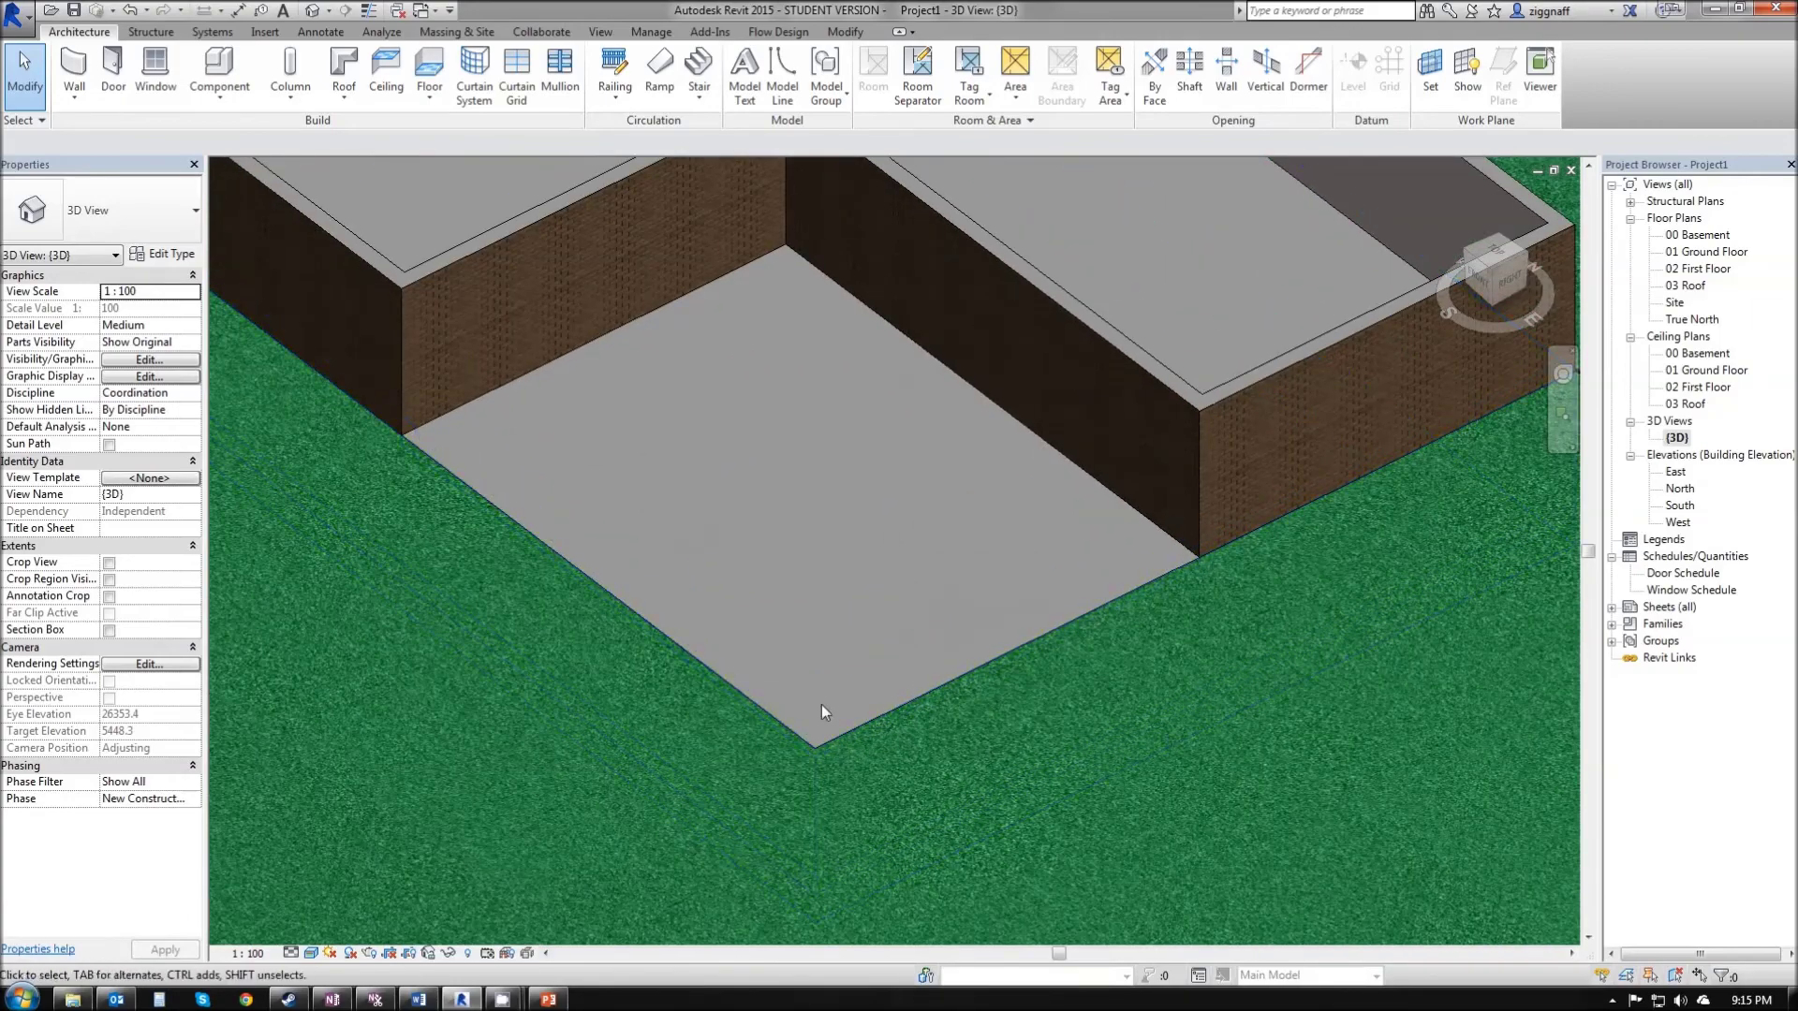
left_click(829, 283)
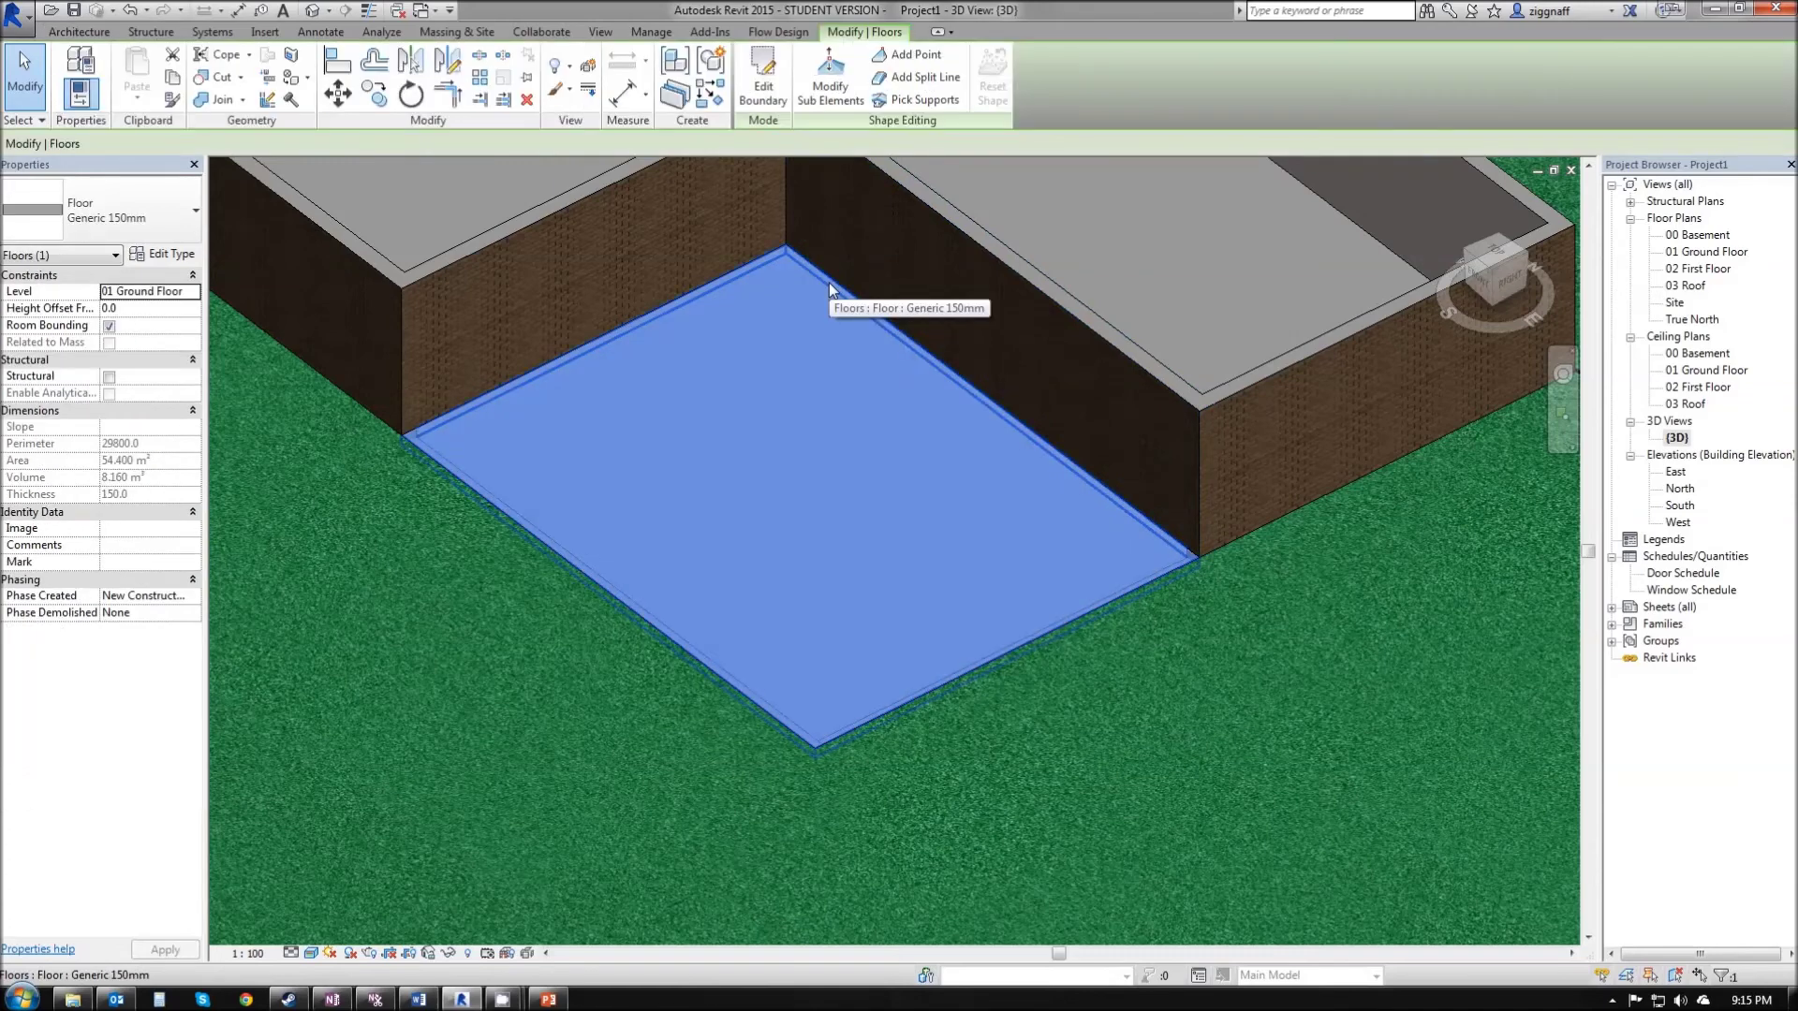
Step: Duplicate the floor type as 'Generic 150mm - Grass' and open its structure layers for editing
left_click(172, 254)
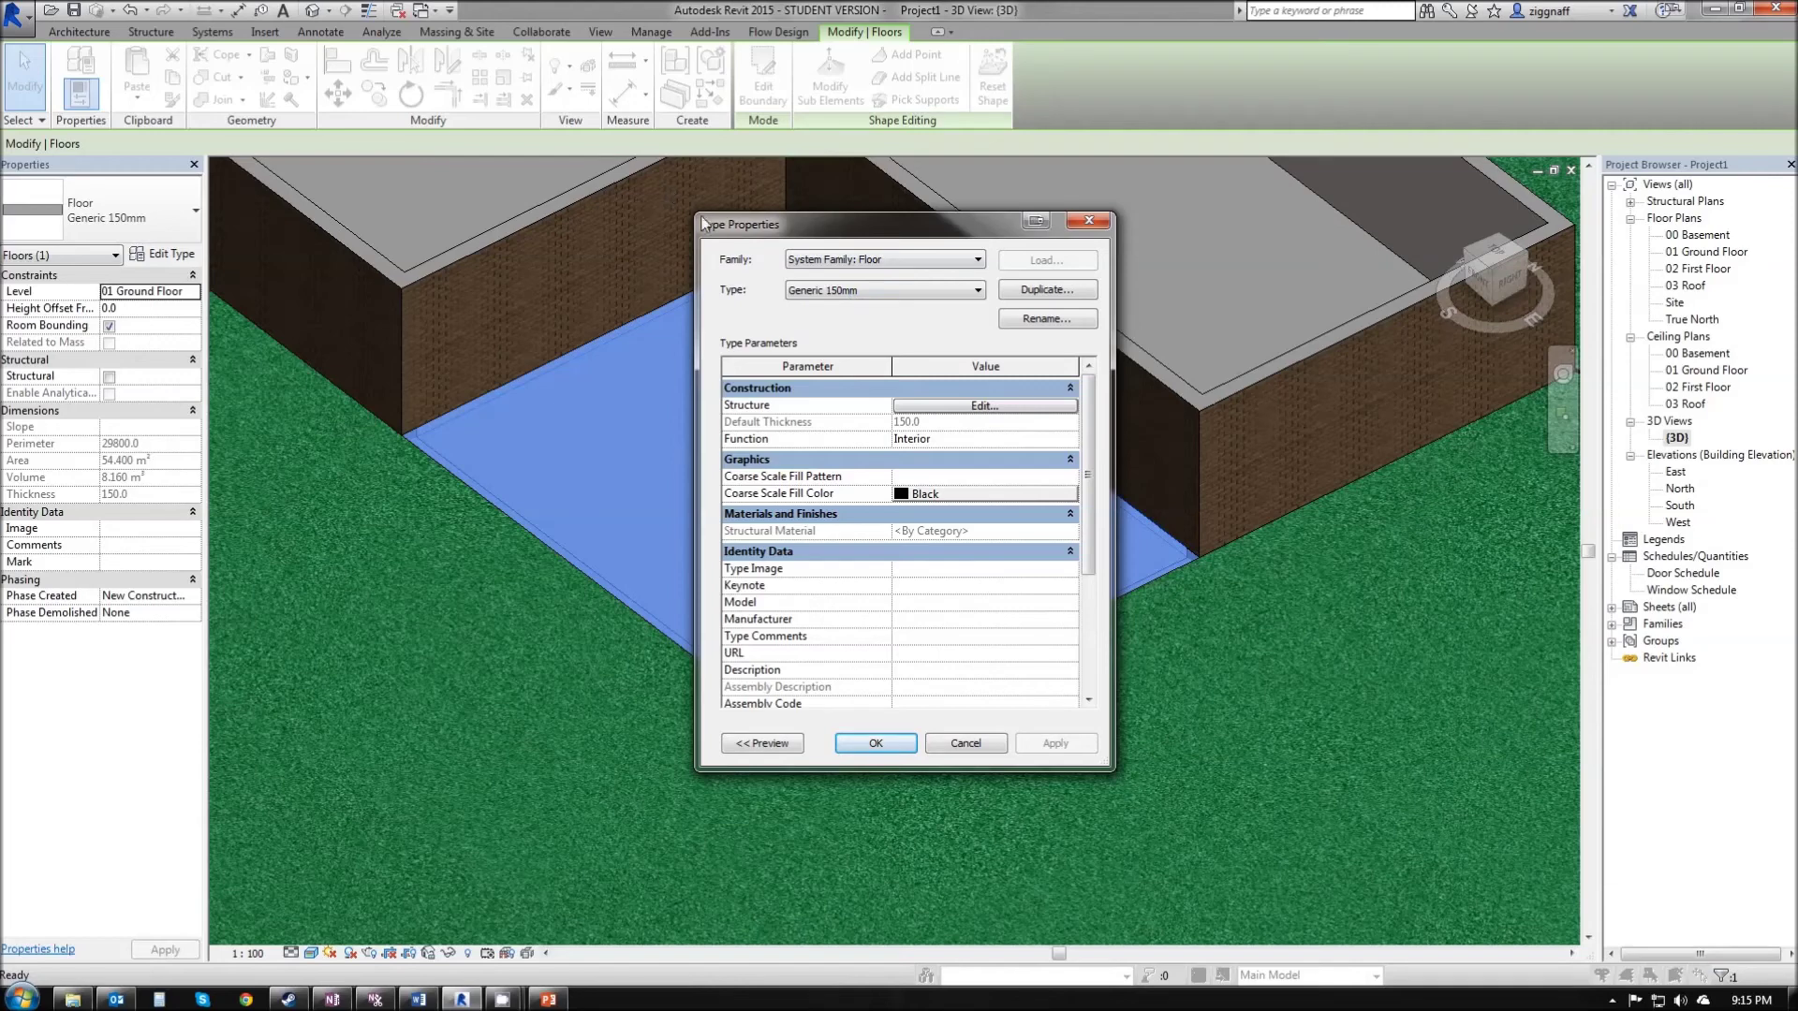
left_click(1049, 290)
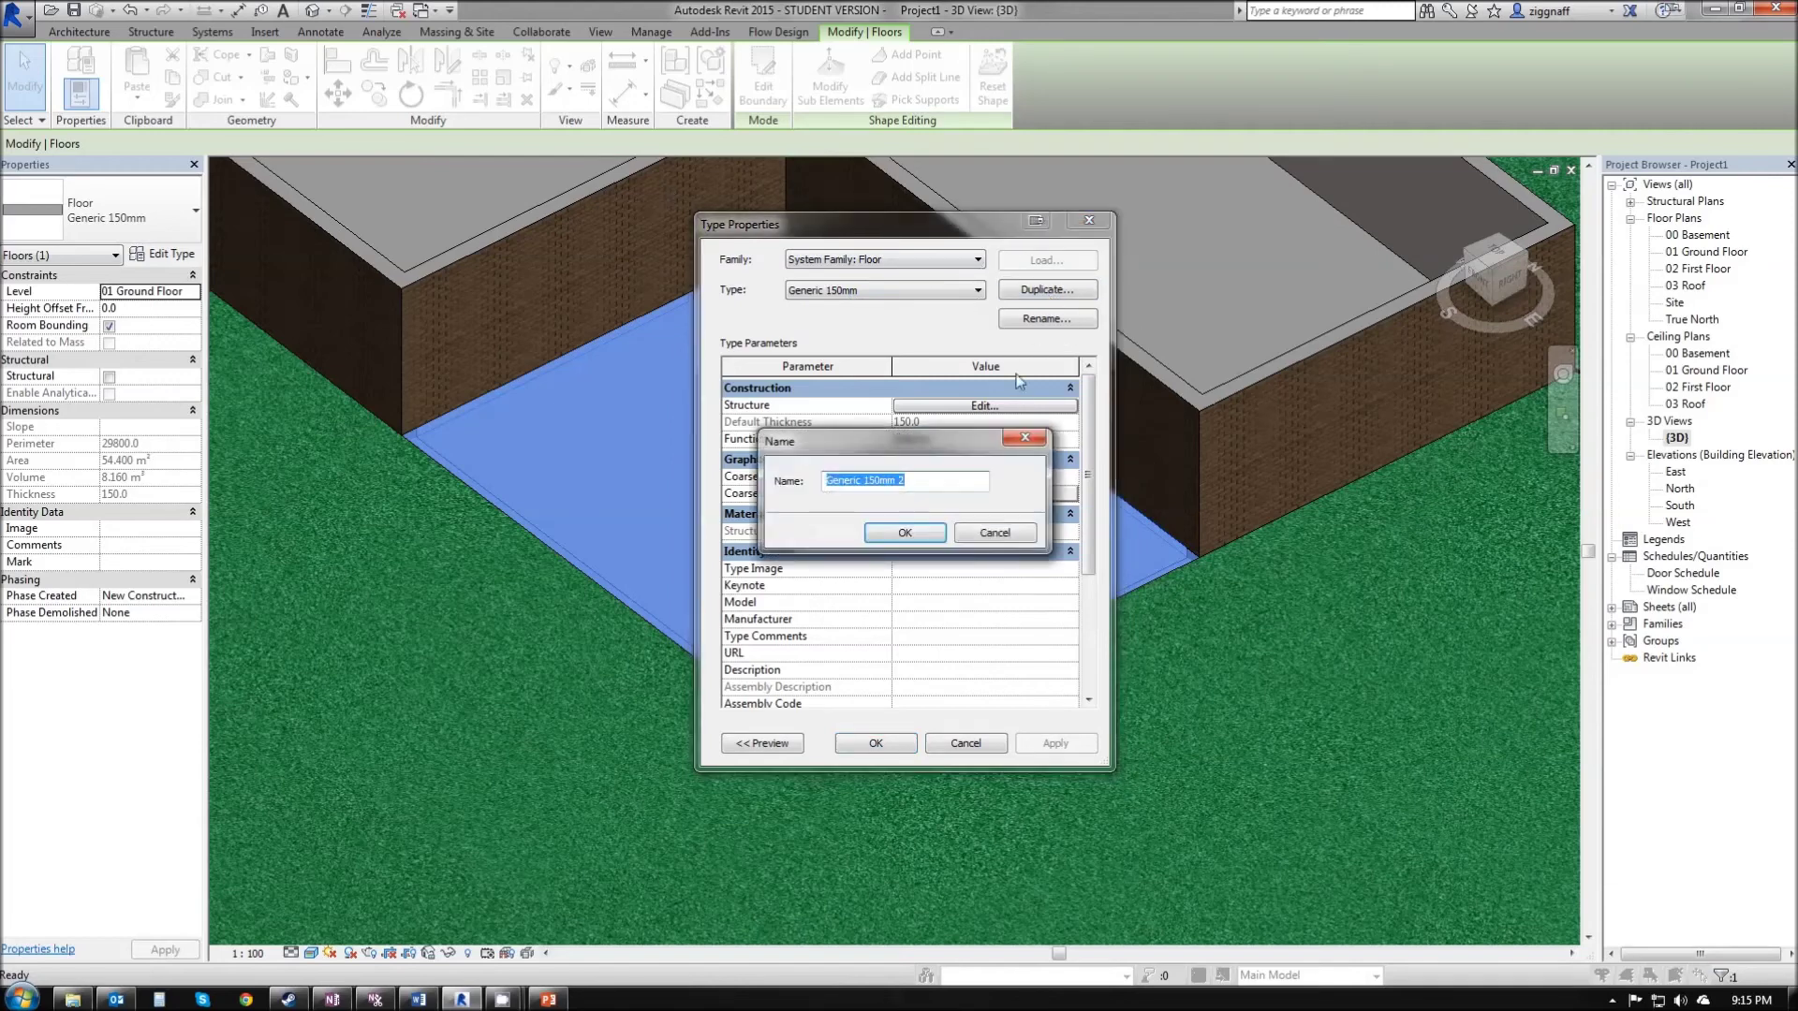
key("End")
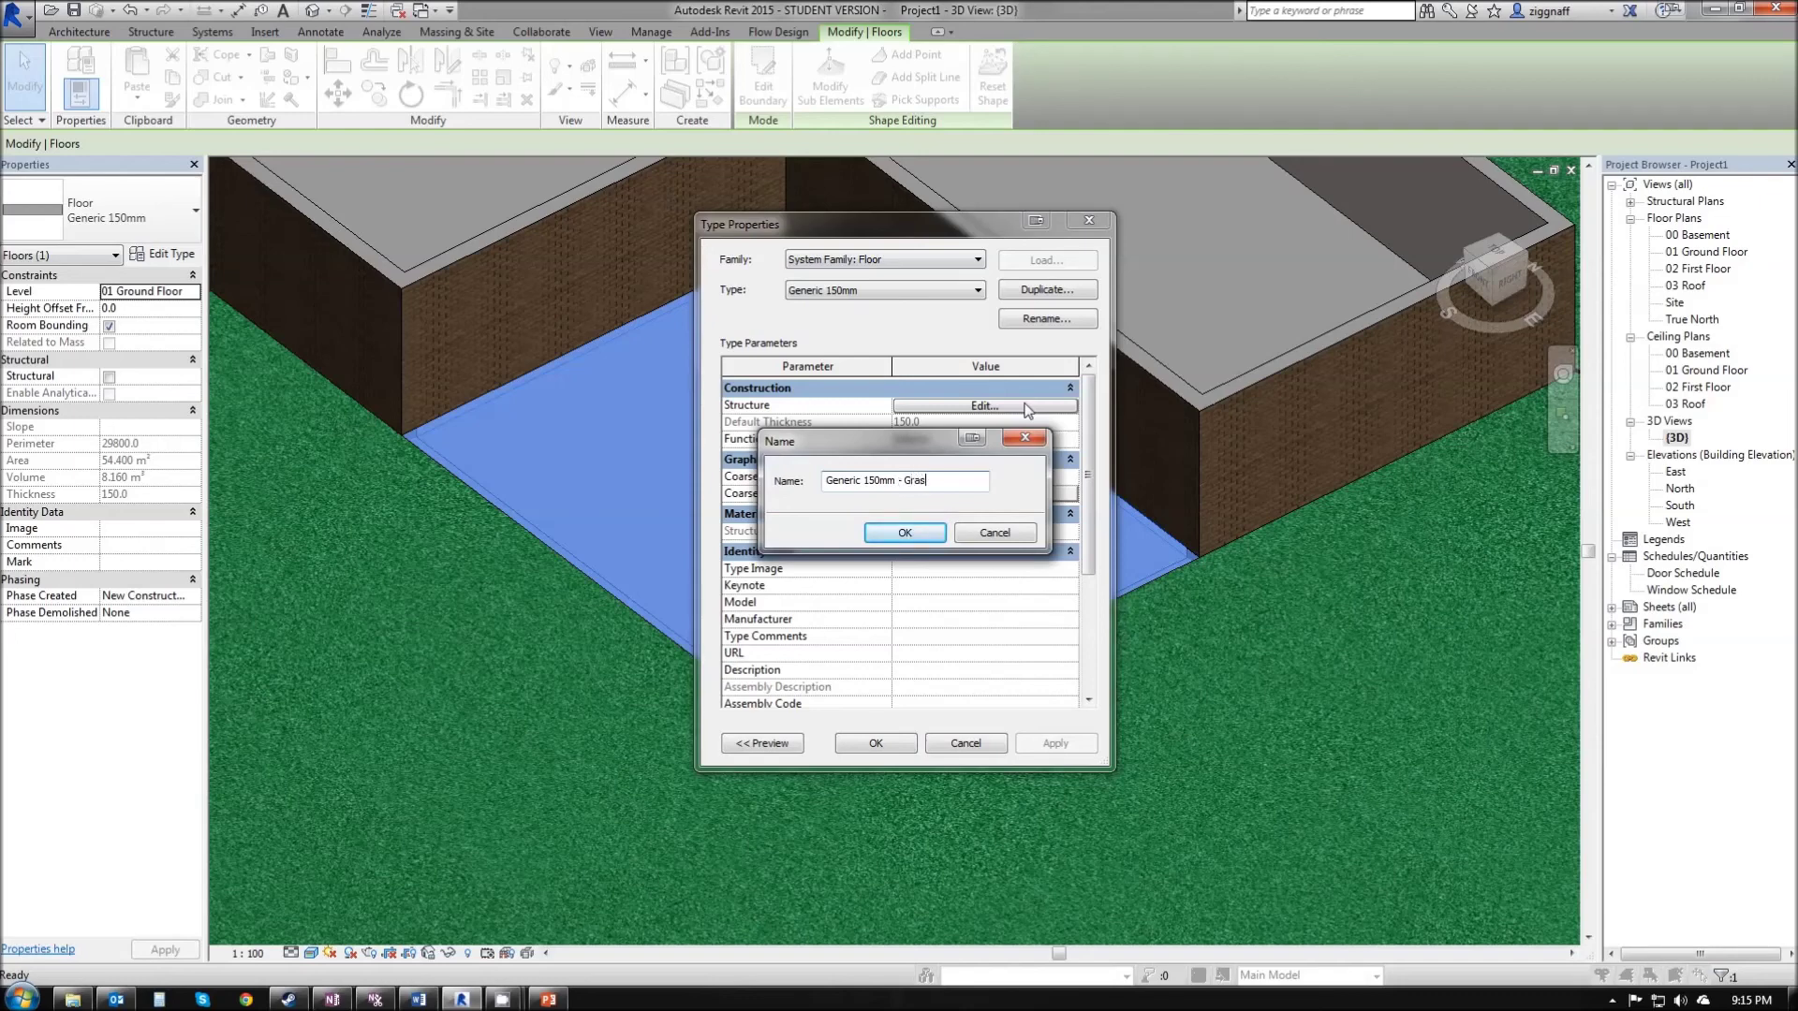
left_click(880, 532)
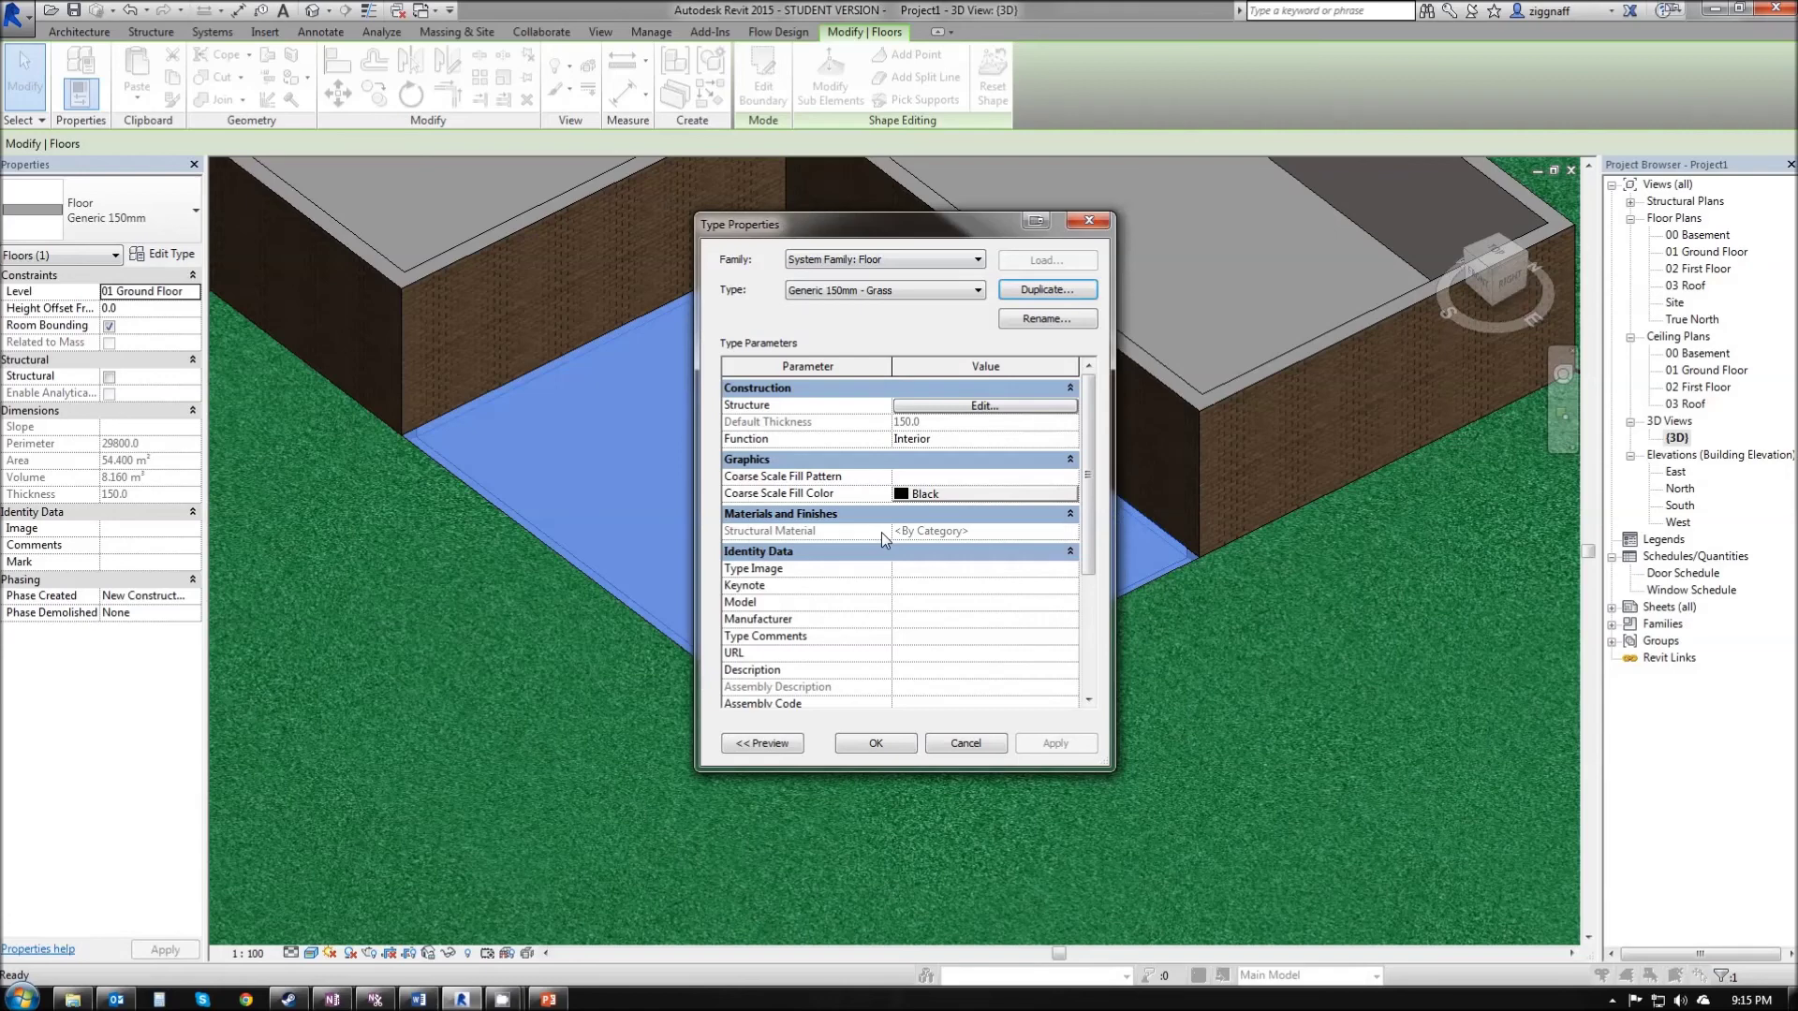
left_click(998, 405)
Step: Set the structure layer material to Grass - Bluegrass and apply the new floor type
left_click(849, 423)
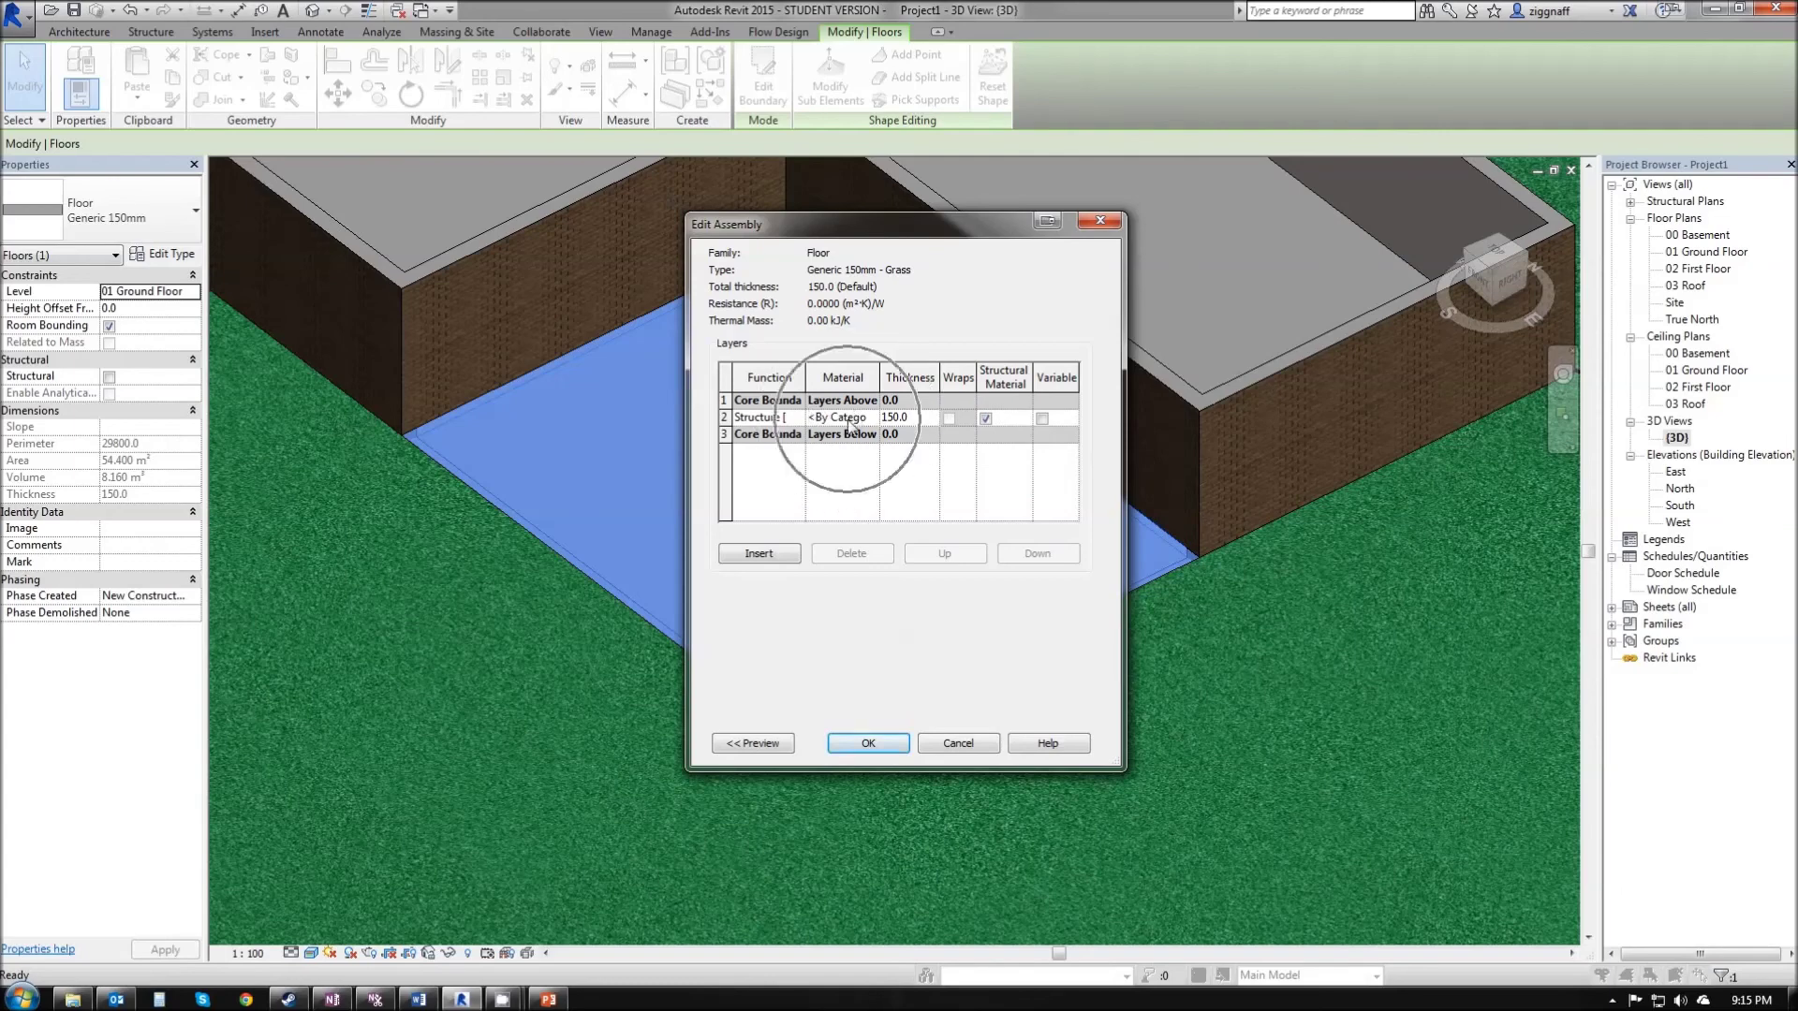
left_click(871, 418)
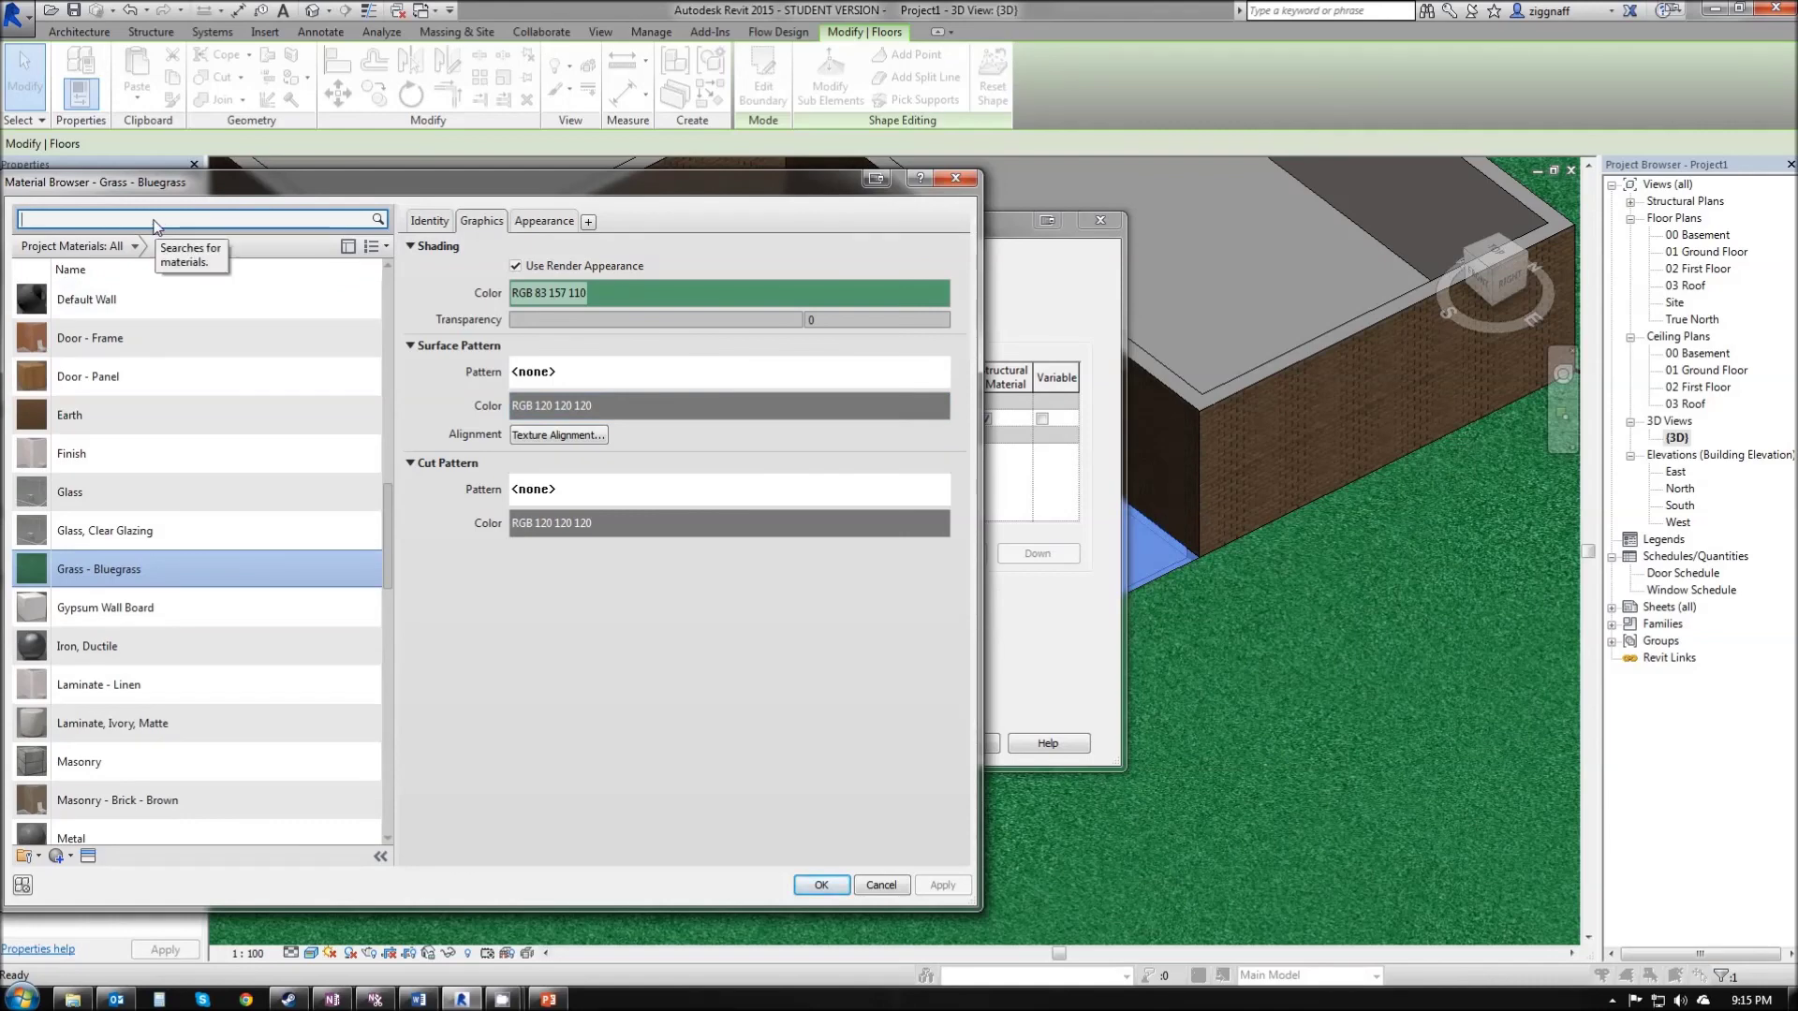
type("gr")
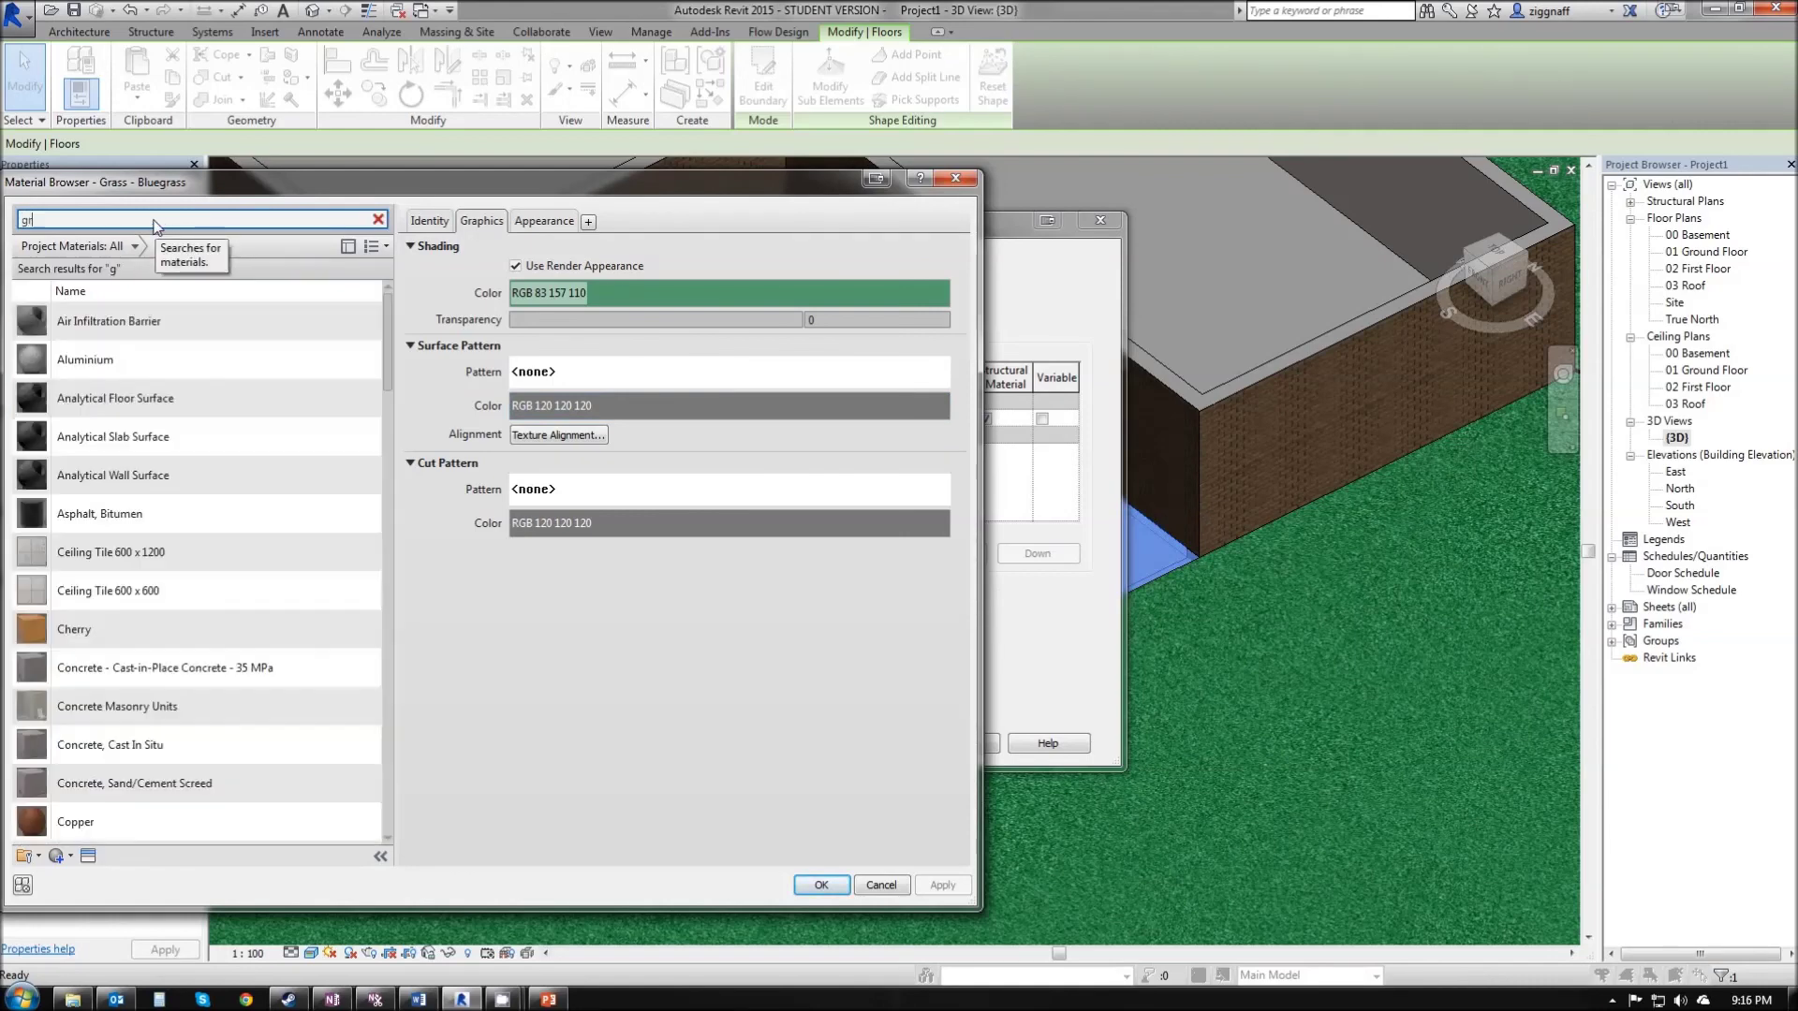
type("ass")
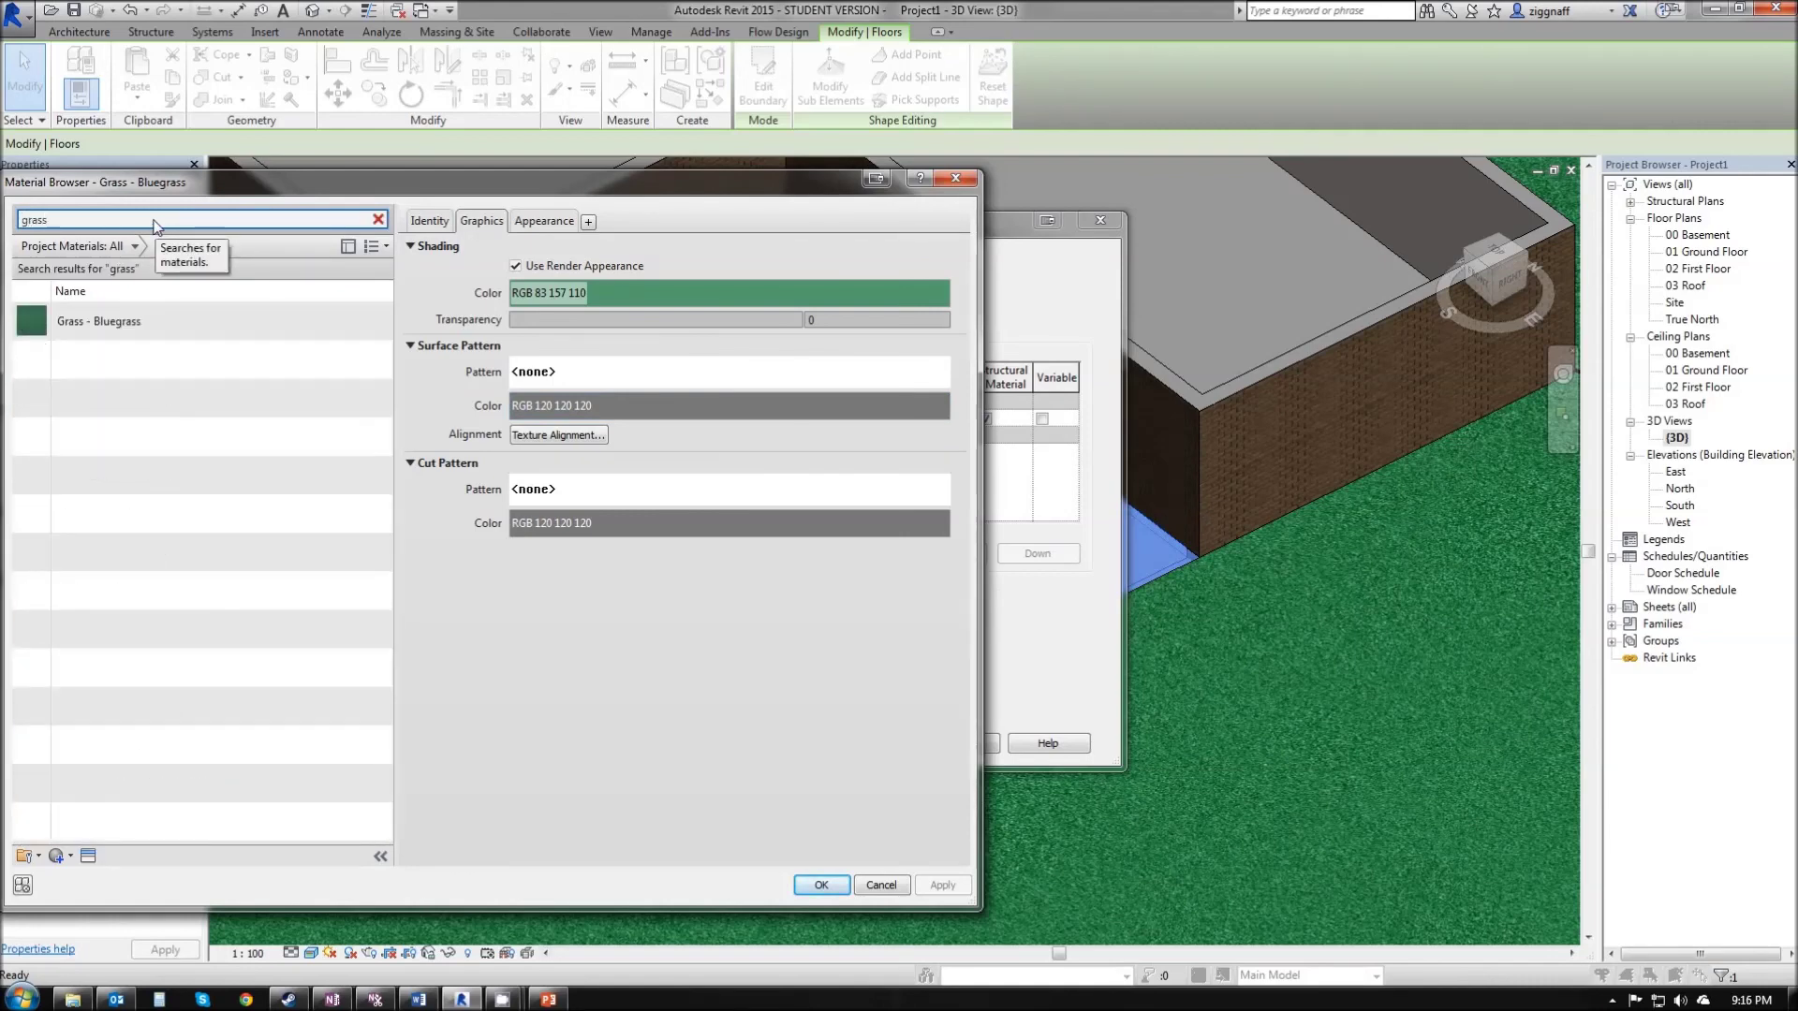
left_click(93, 320)
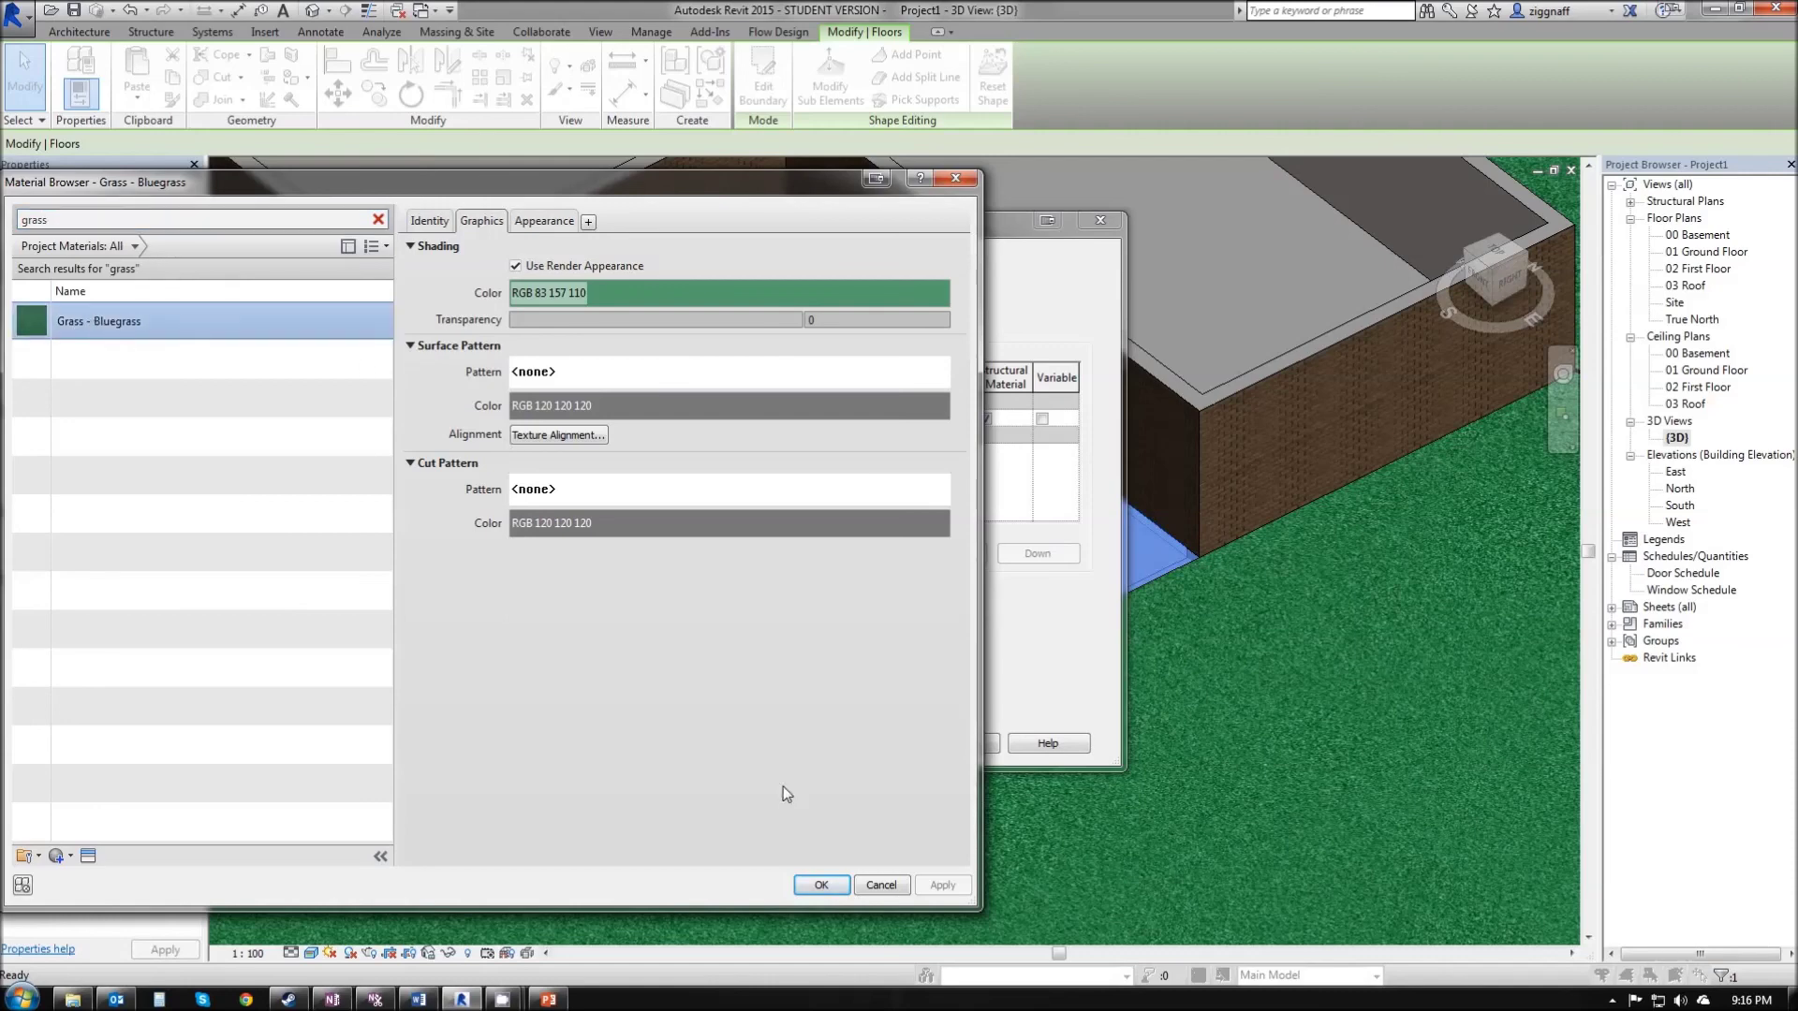
left_click(820, 886)
left_click(856, 743)
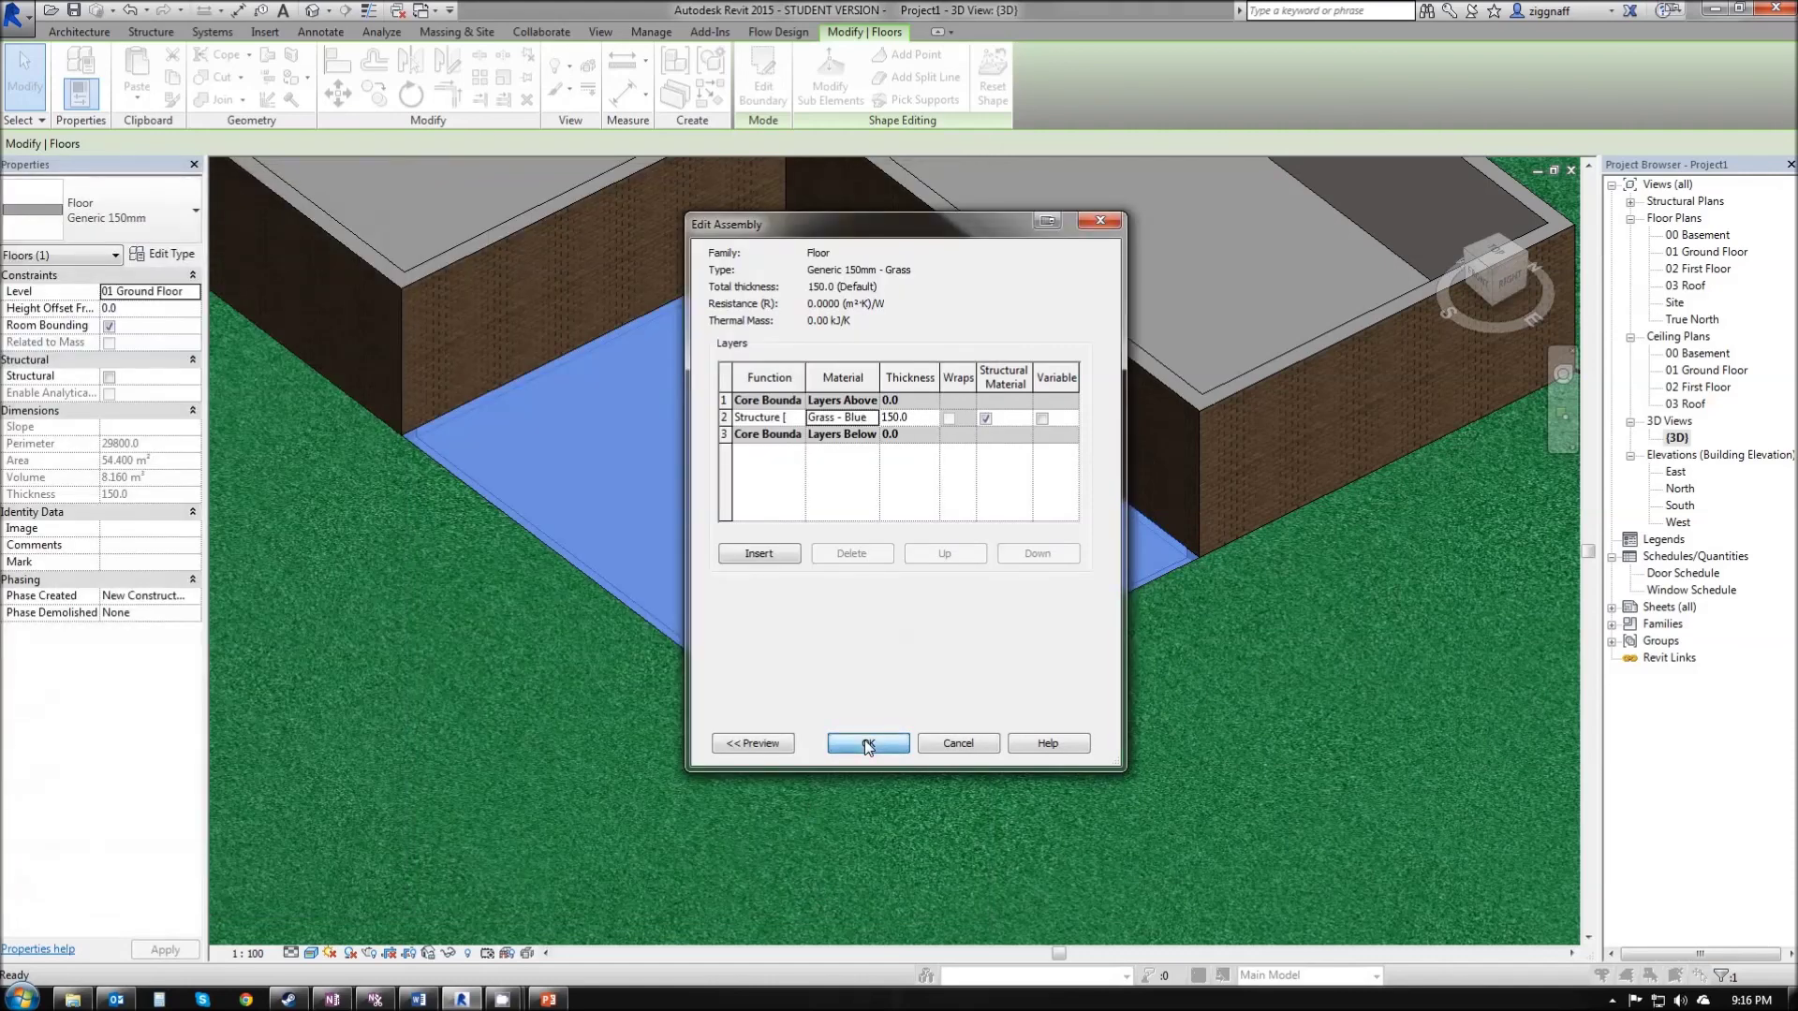
left_click(878, 743)
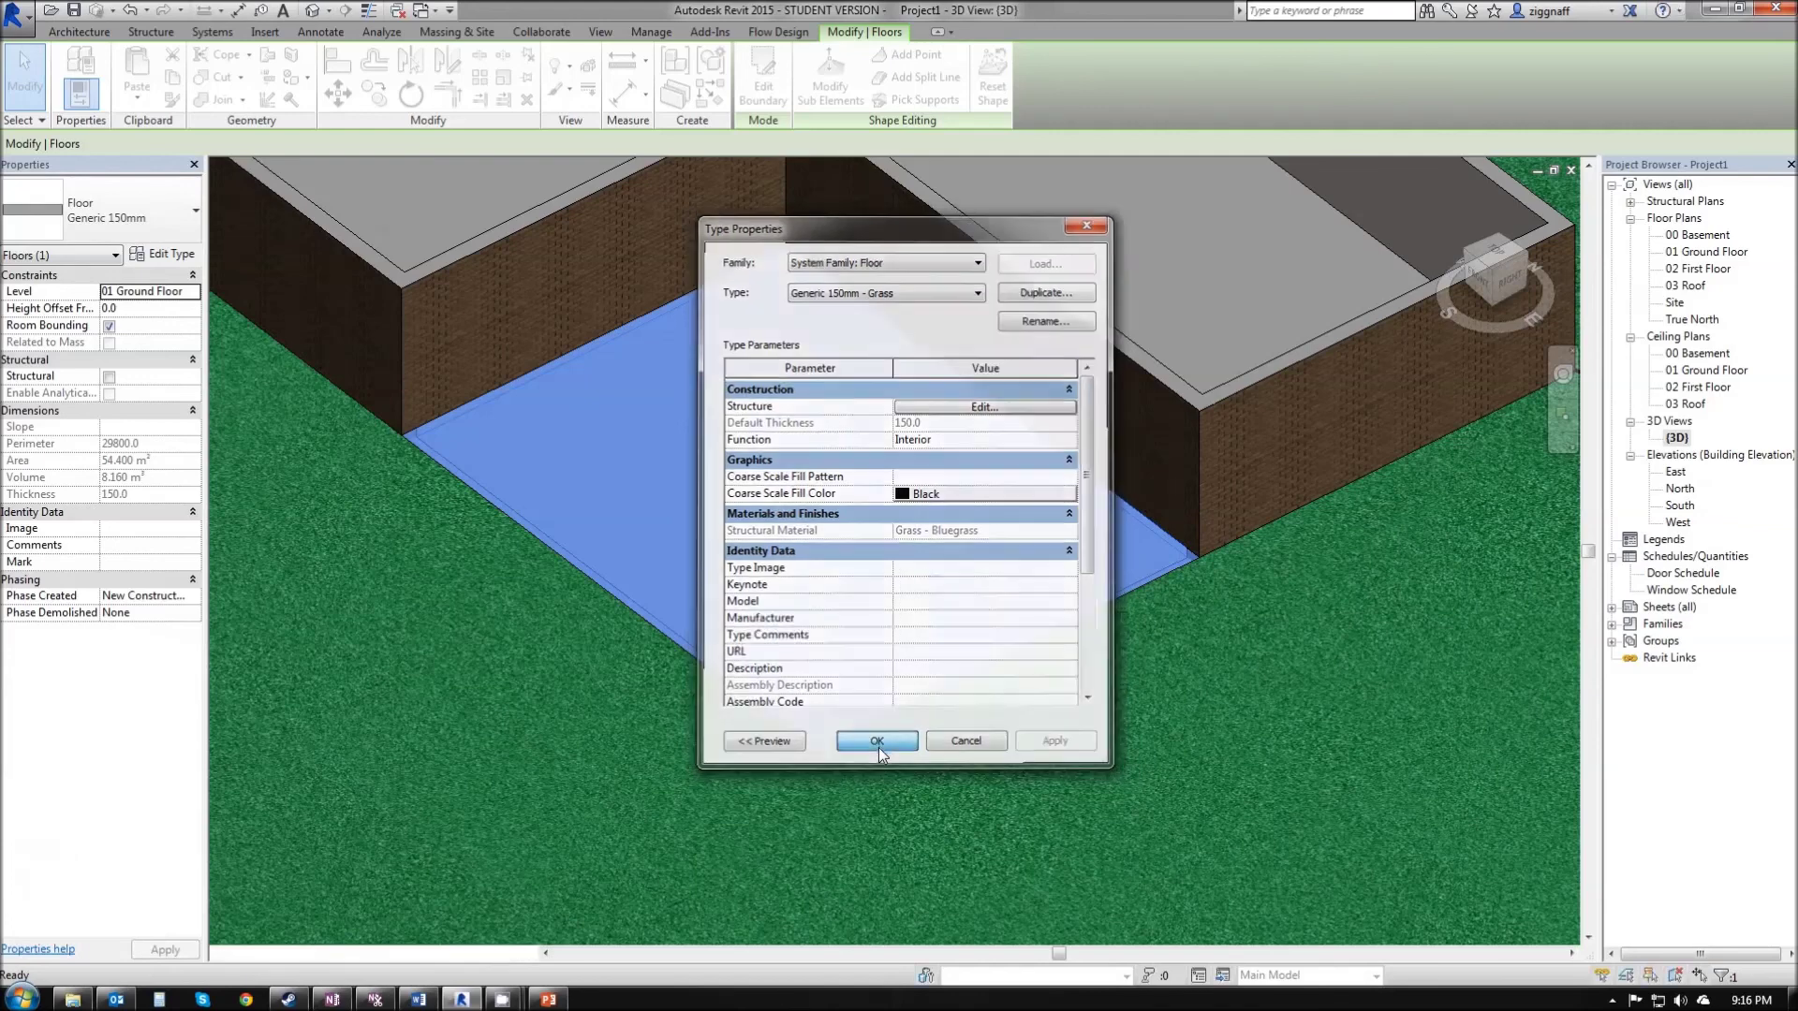
Step: Deselect the floor and view the grass-covered slab in the 3D view
left_click(969, 746)
scroll(965, 739, "down", 4)
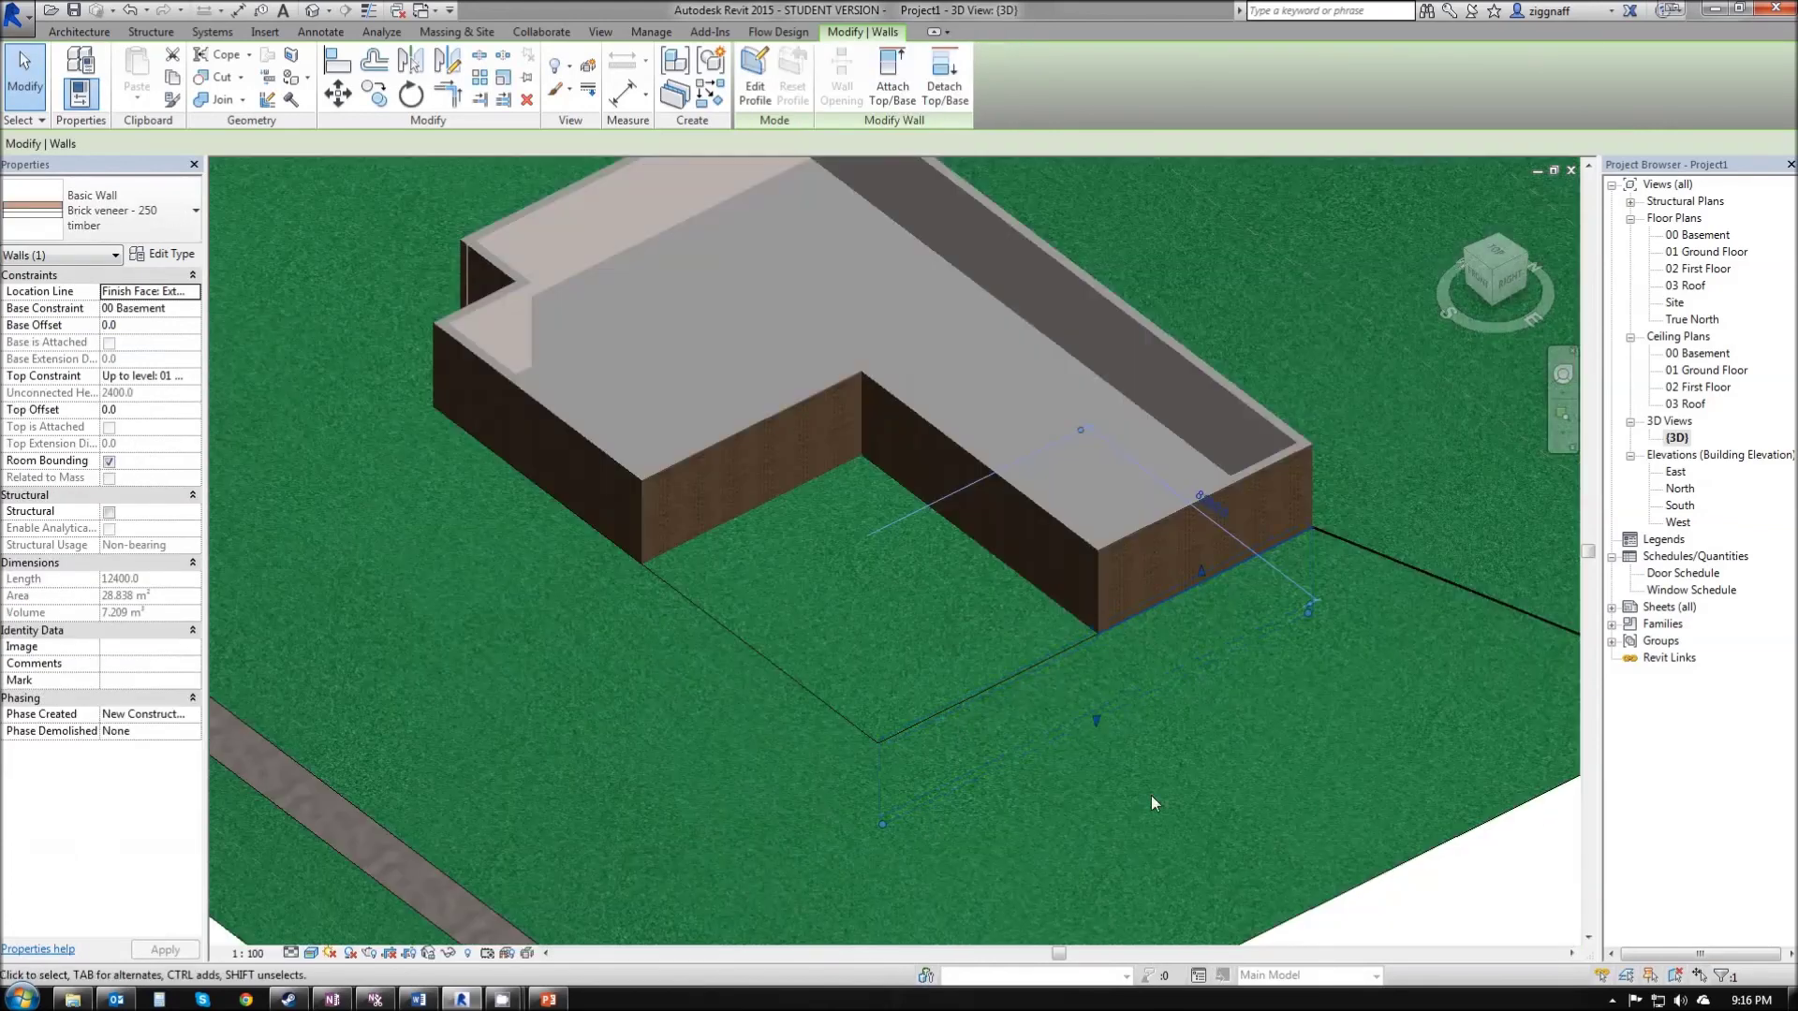
key("Escape")
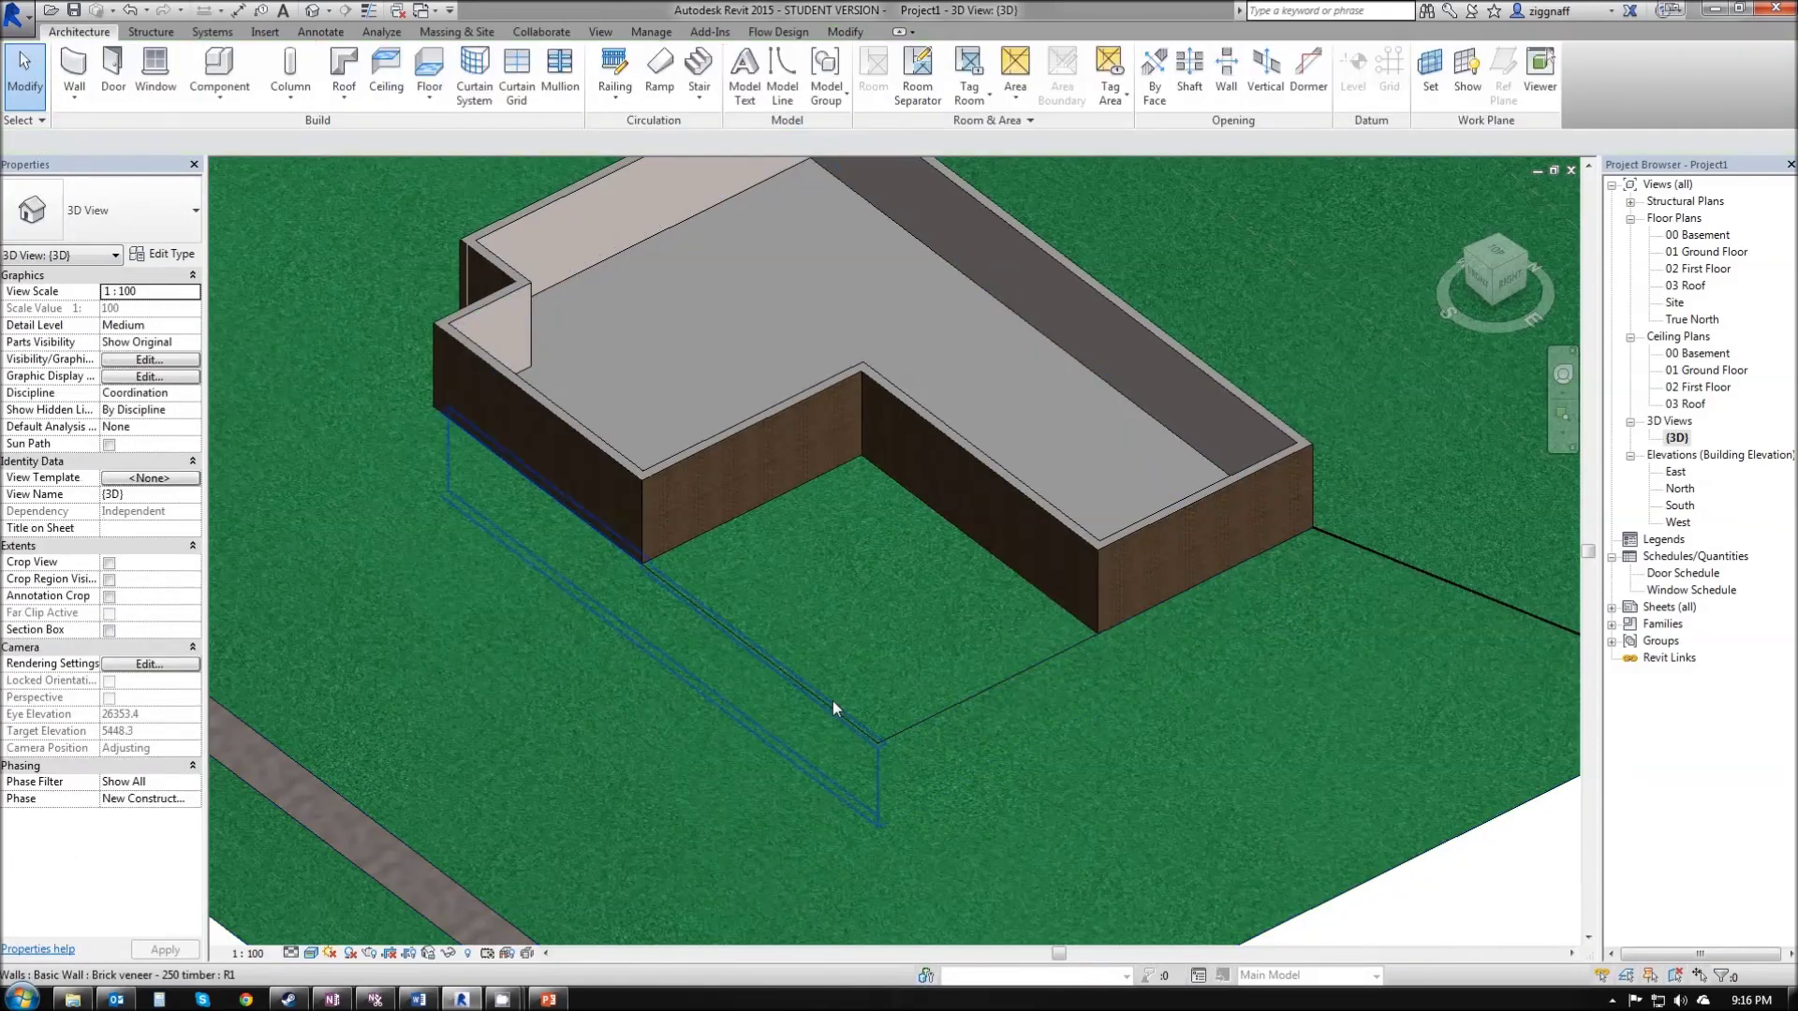
left_click(869, 615)
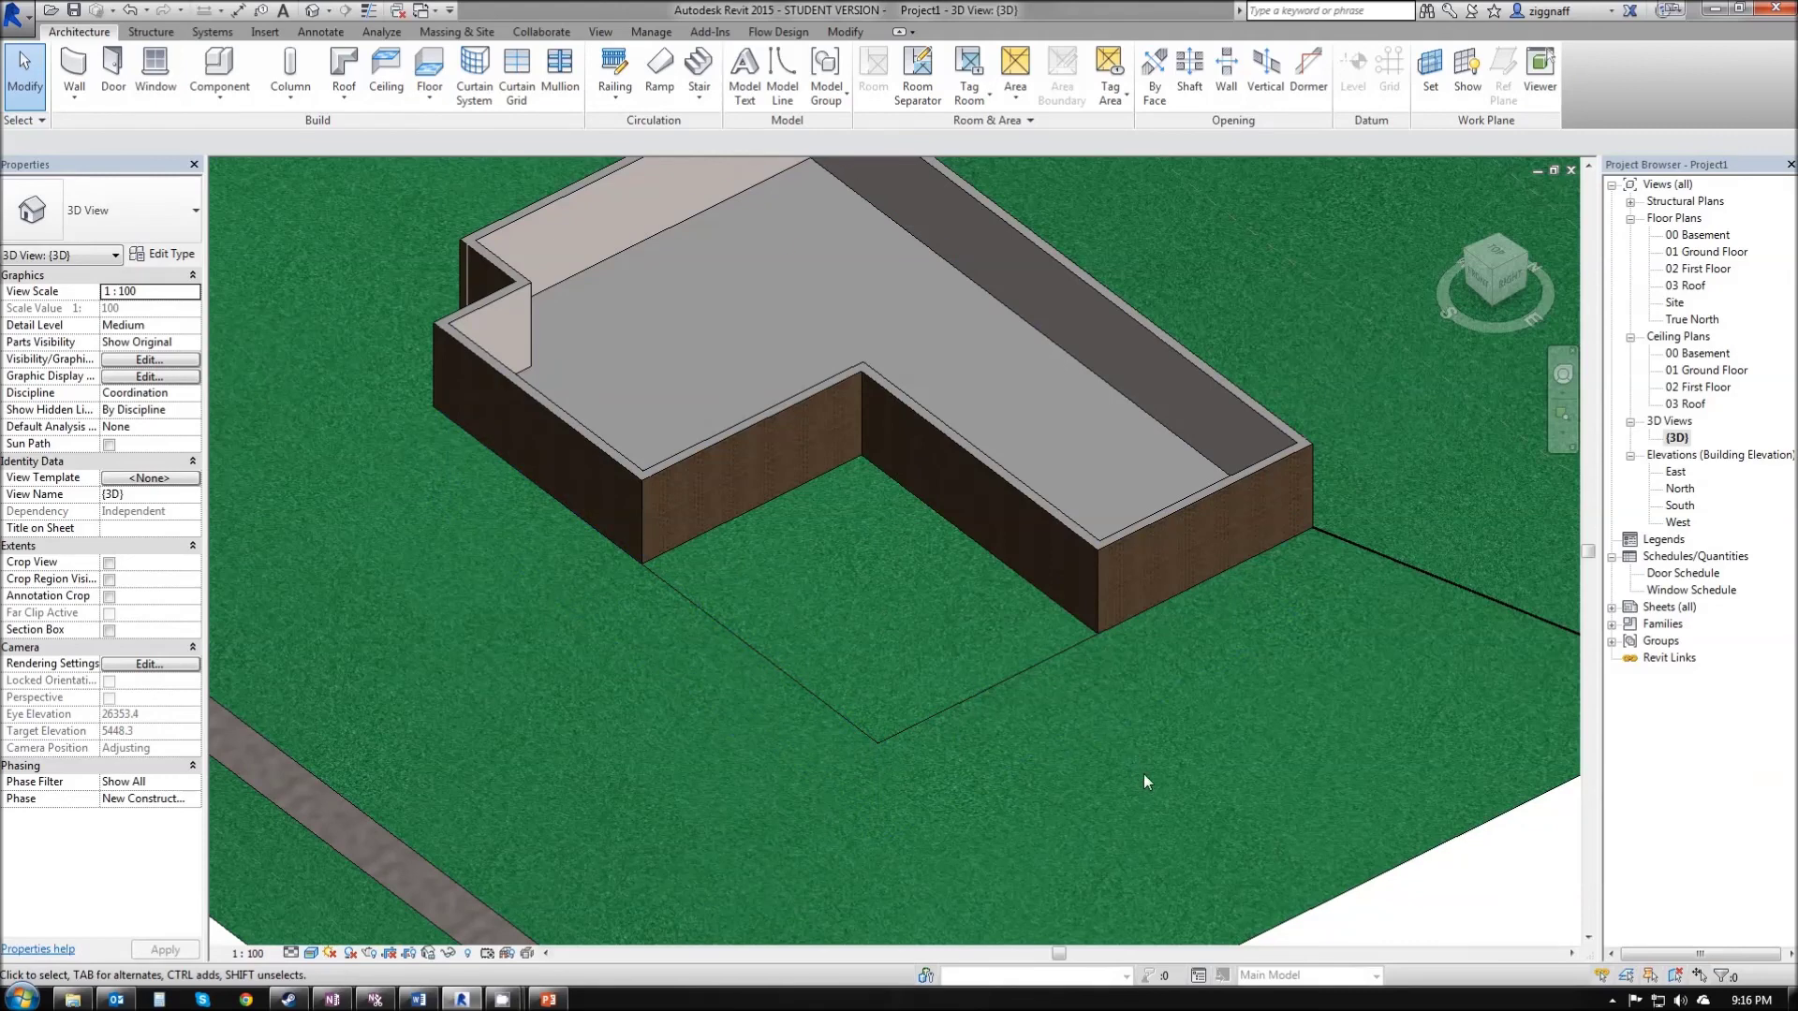